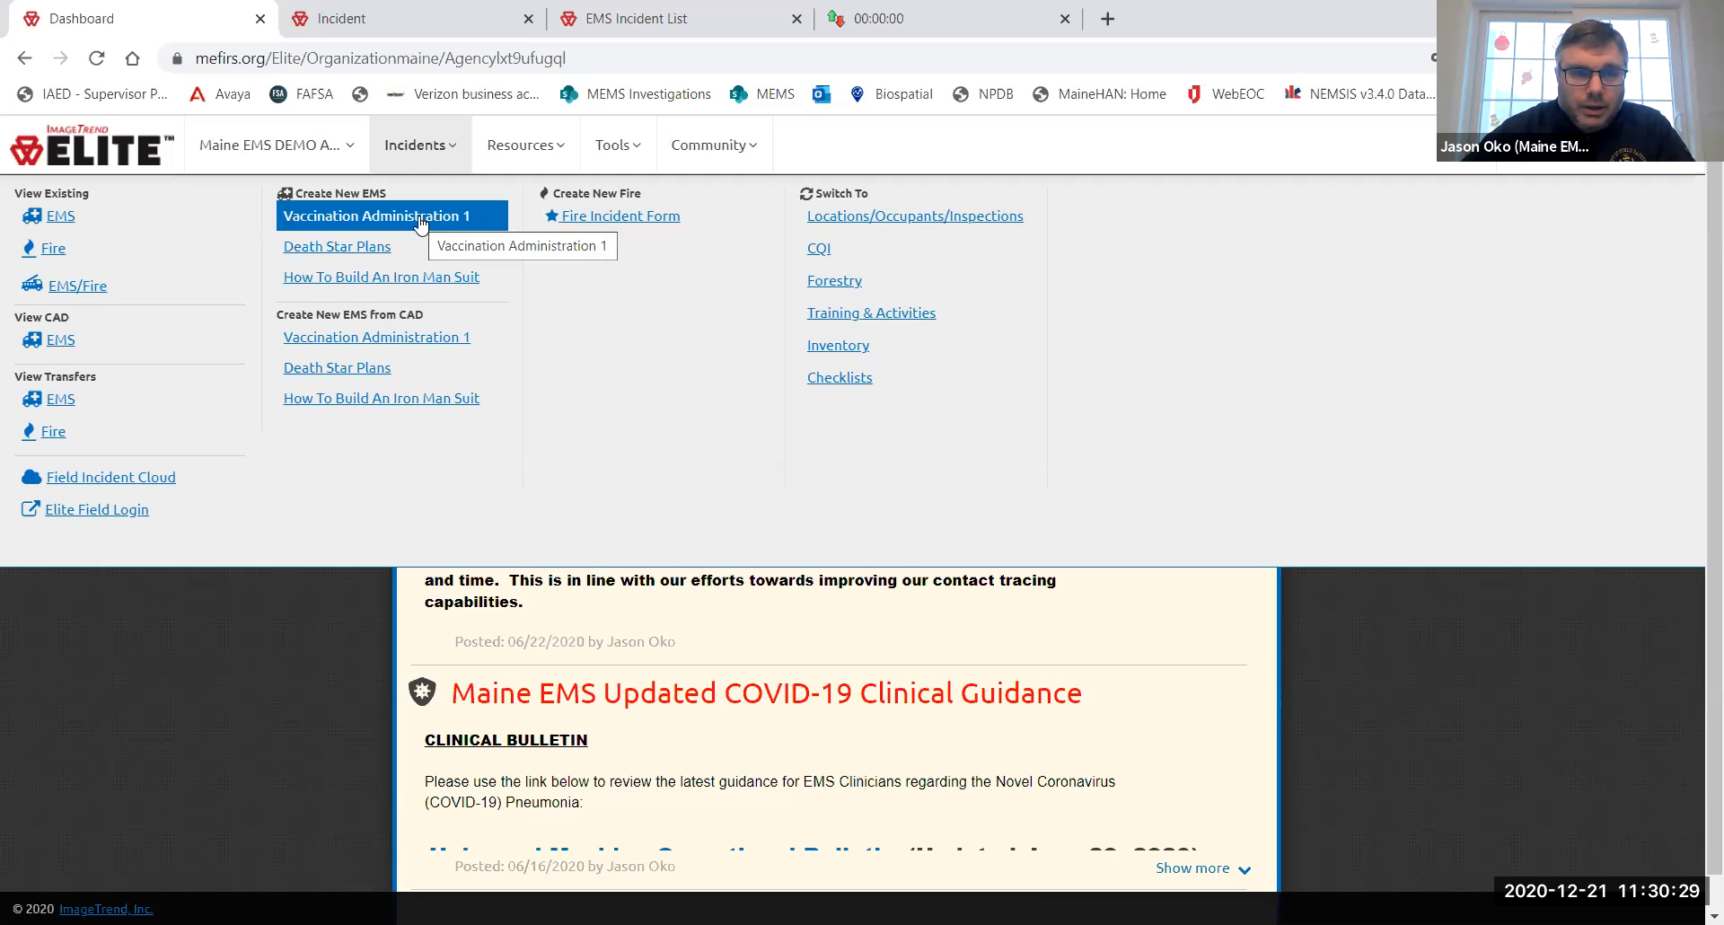
# - Start a new Vaccination Administration 1 EMS incident from the Incidents menu
pyautogui.click(421, 221)
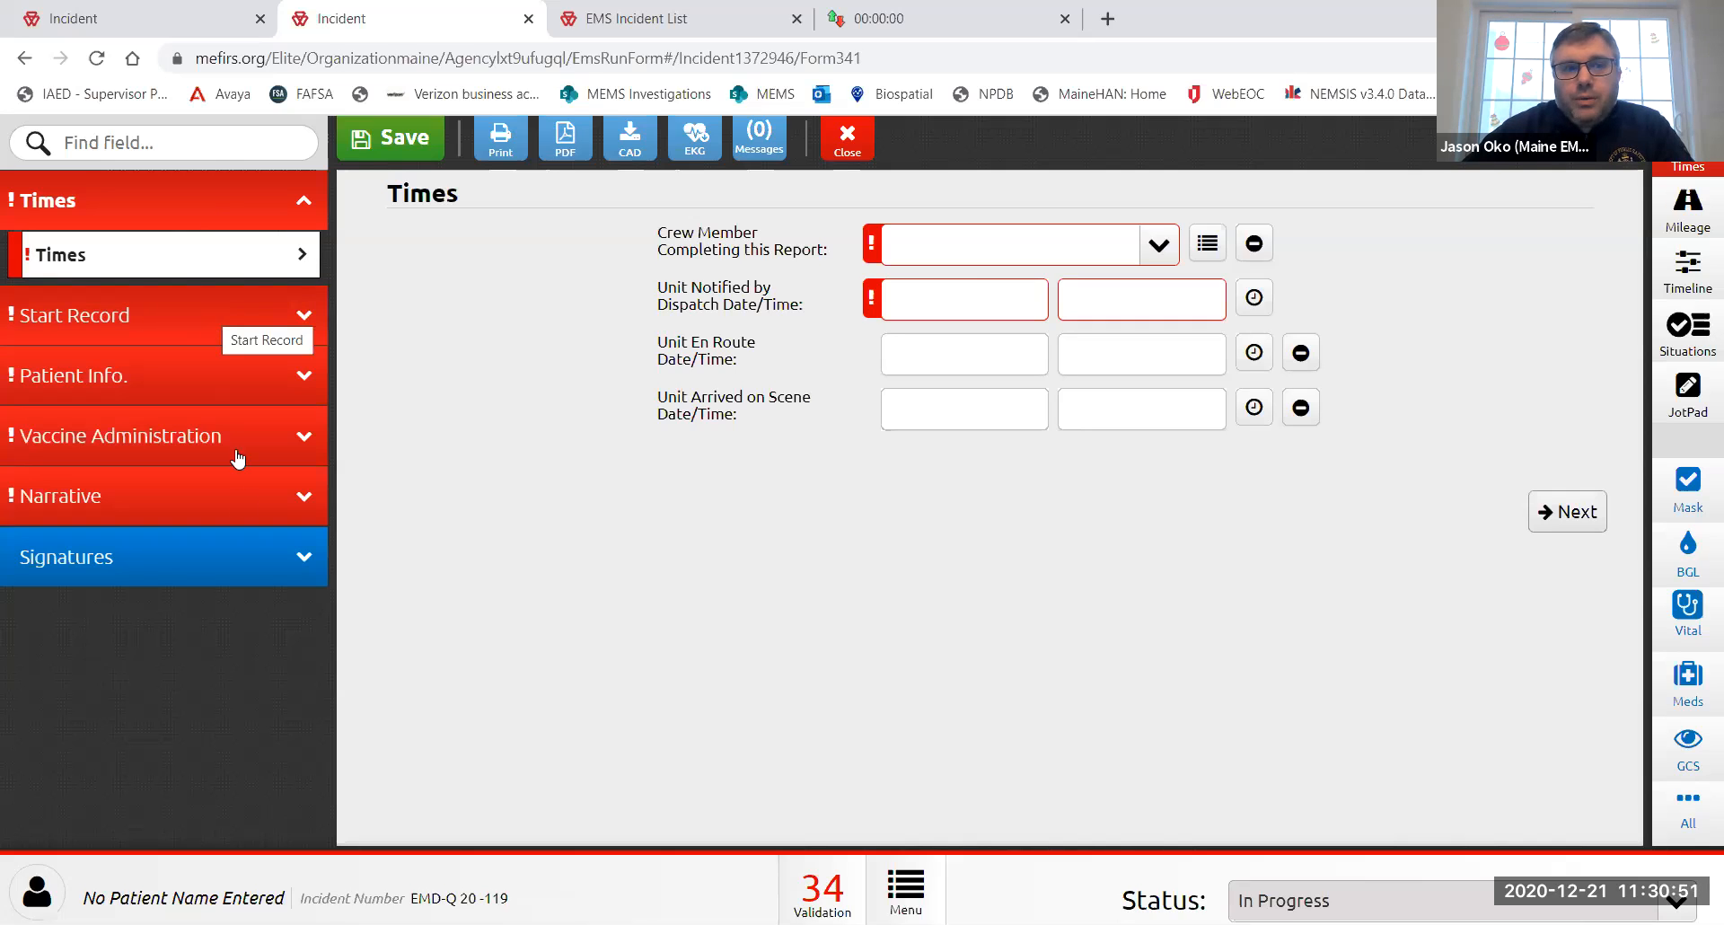
# - Preview the report's Signatures page, return to Times, then bring up the stopwatch tab
pyautogui.click(239, 559)
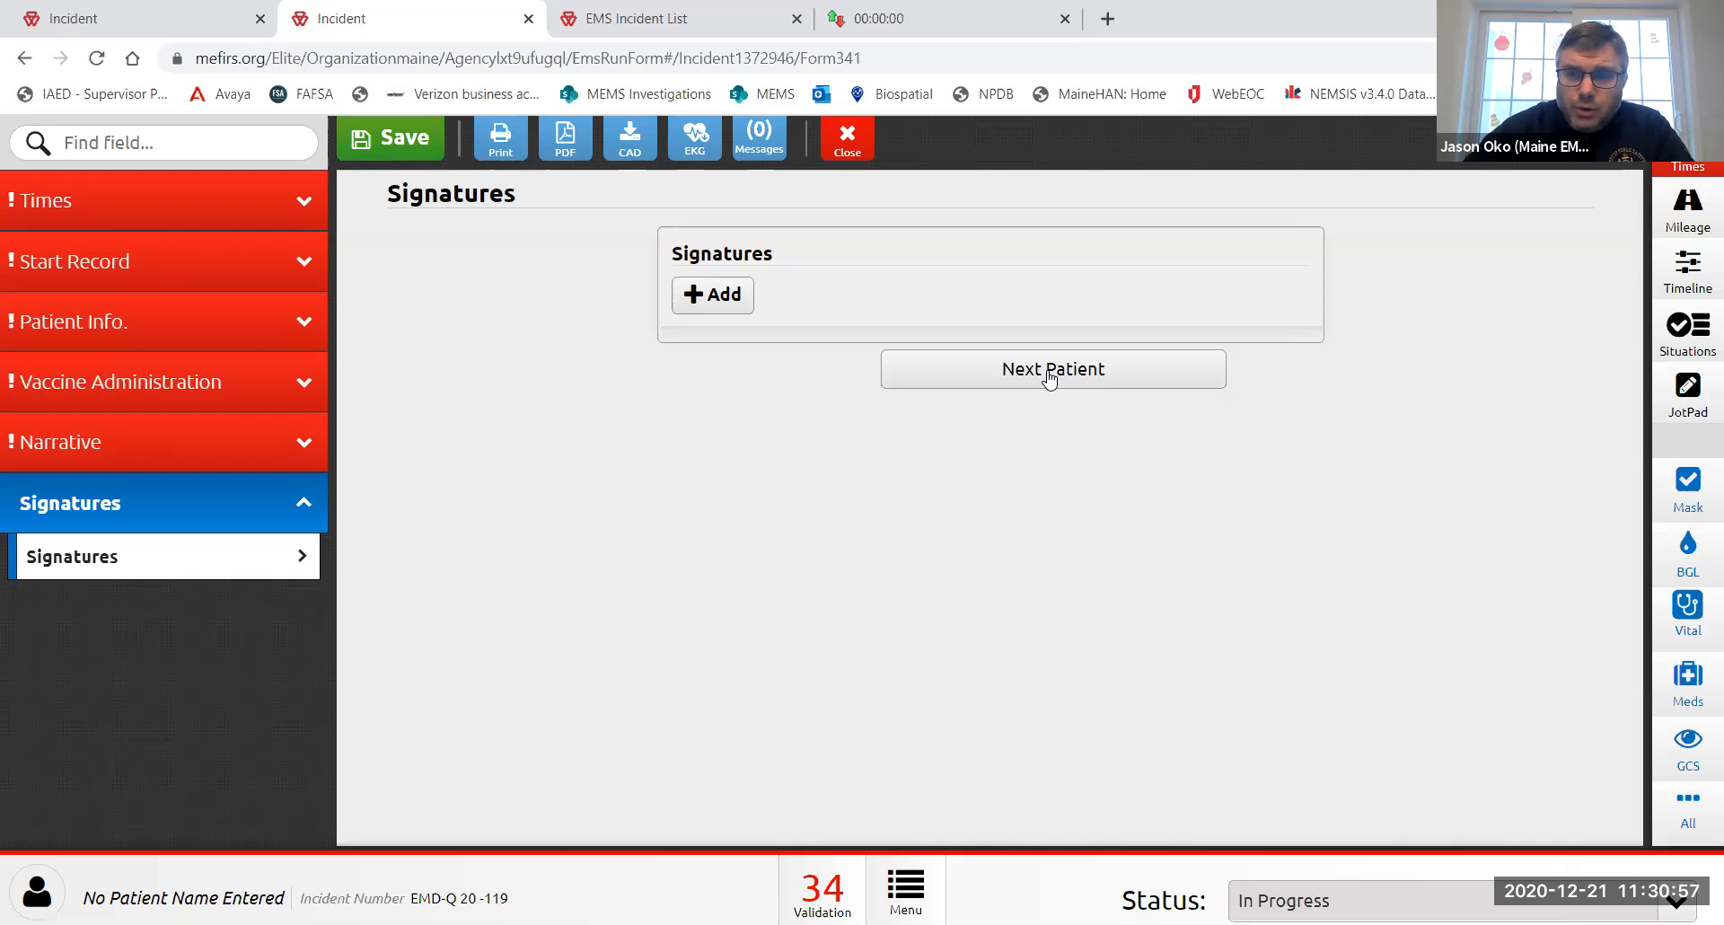
pyautogui.click(191, 205)
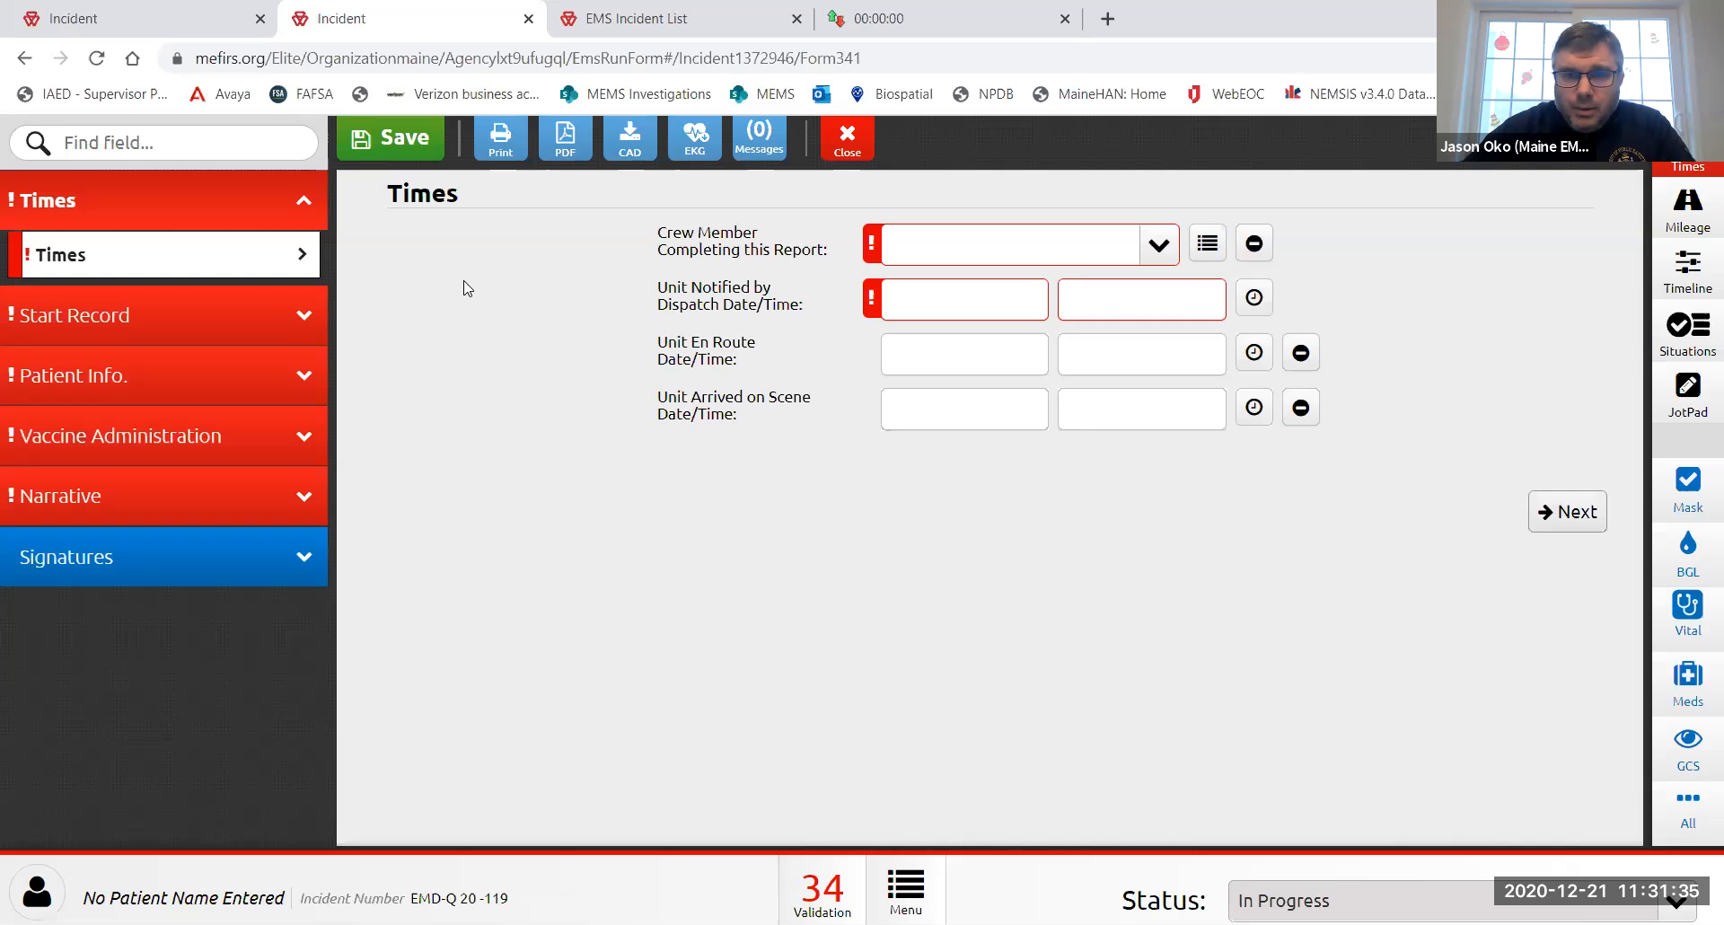
pyautogui.click(960, 11)
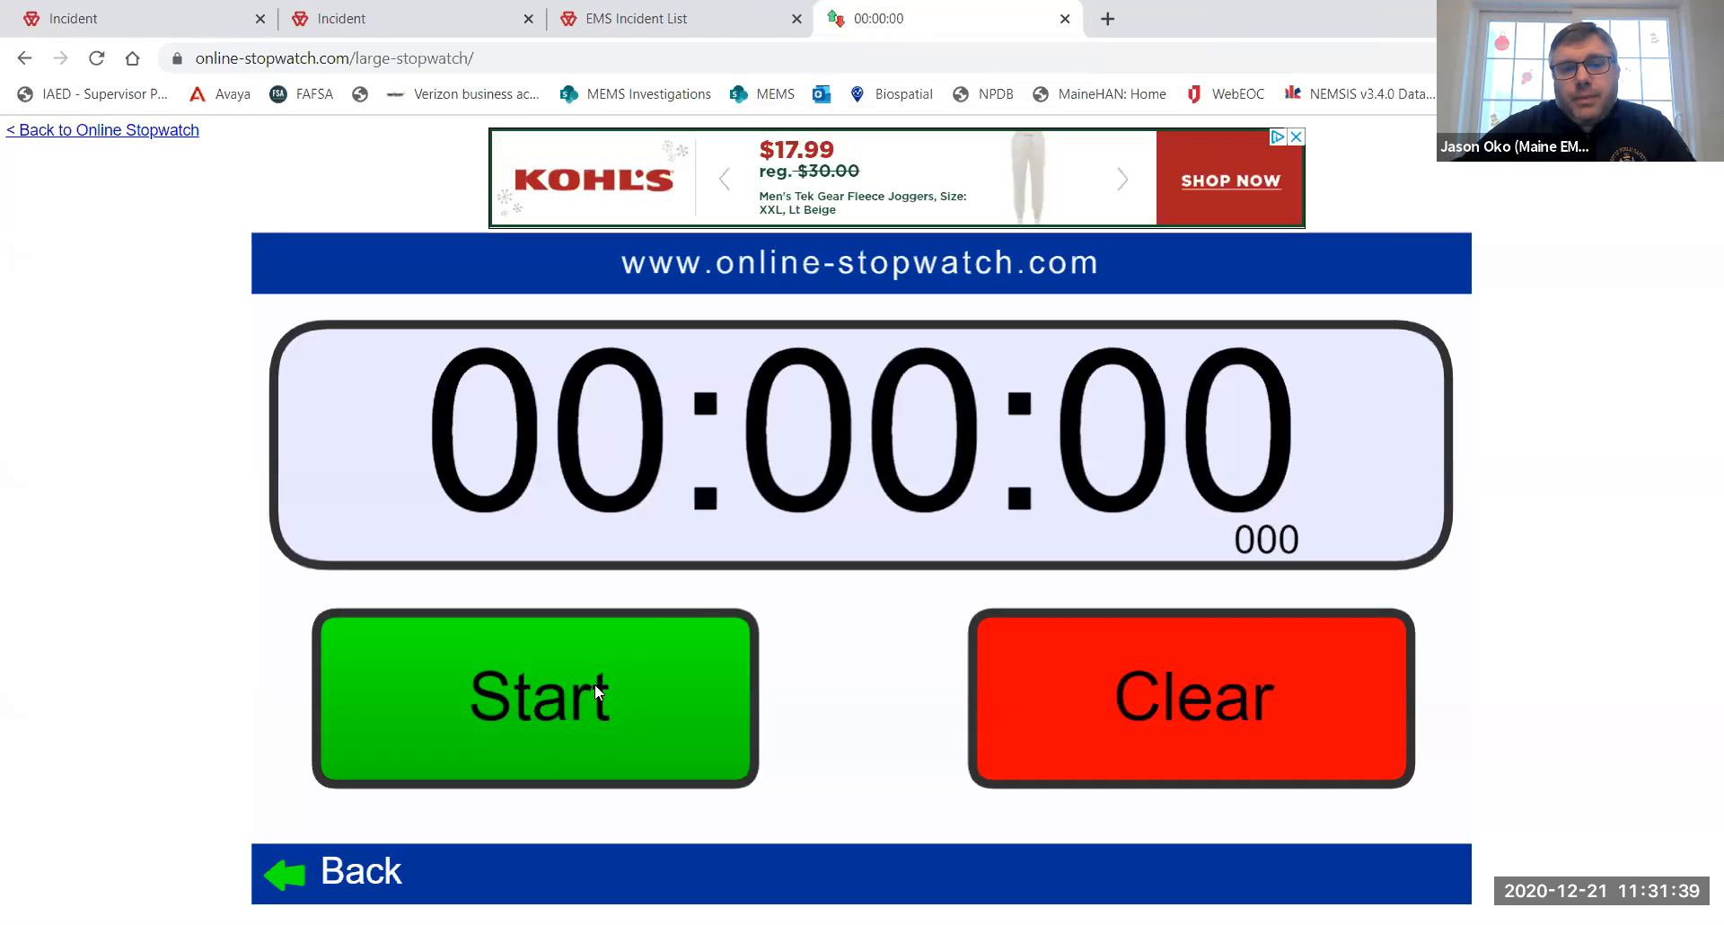
# - Start the stopwatch and select the crew member completing the report
pyautogui.click(595, 682)
pyautogui.click(391, 25)
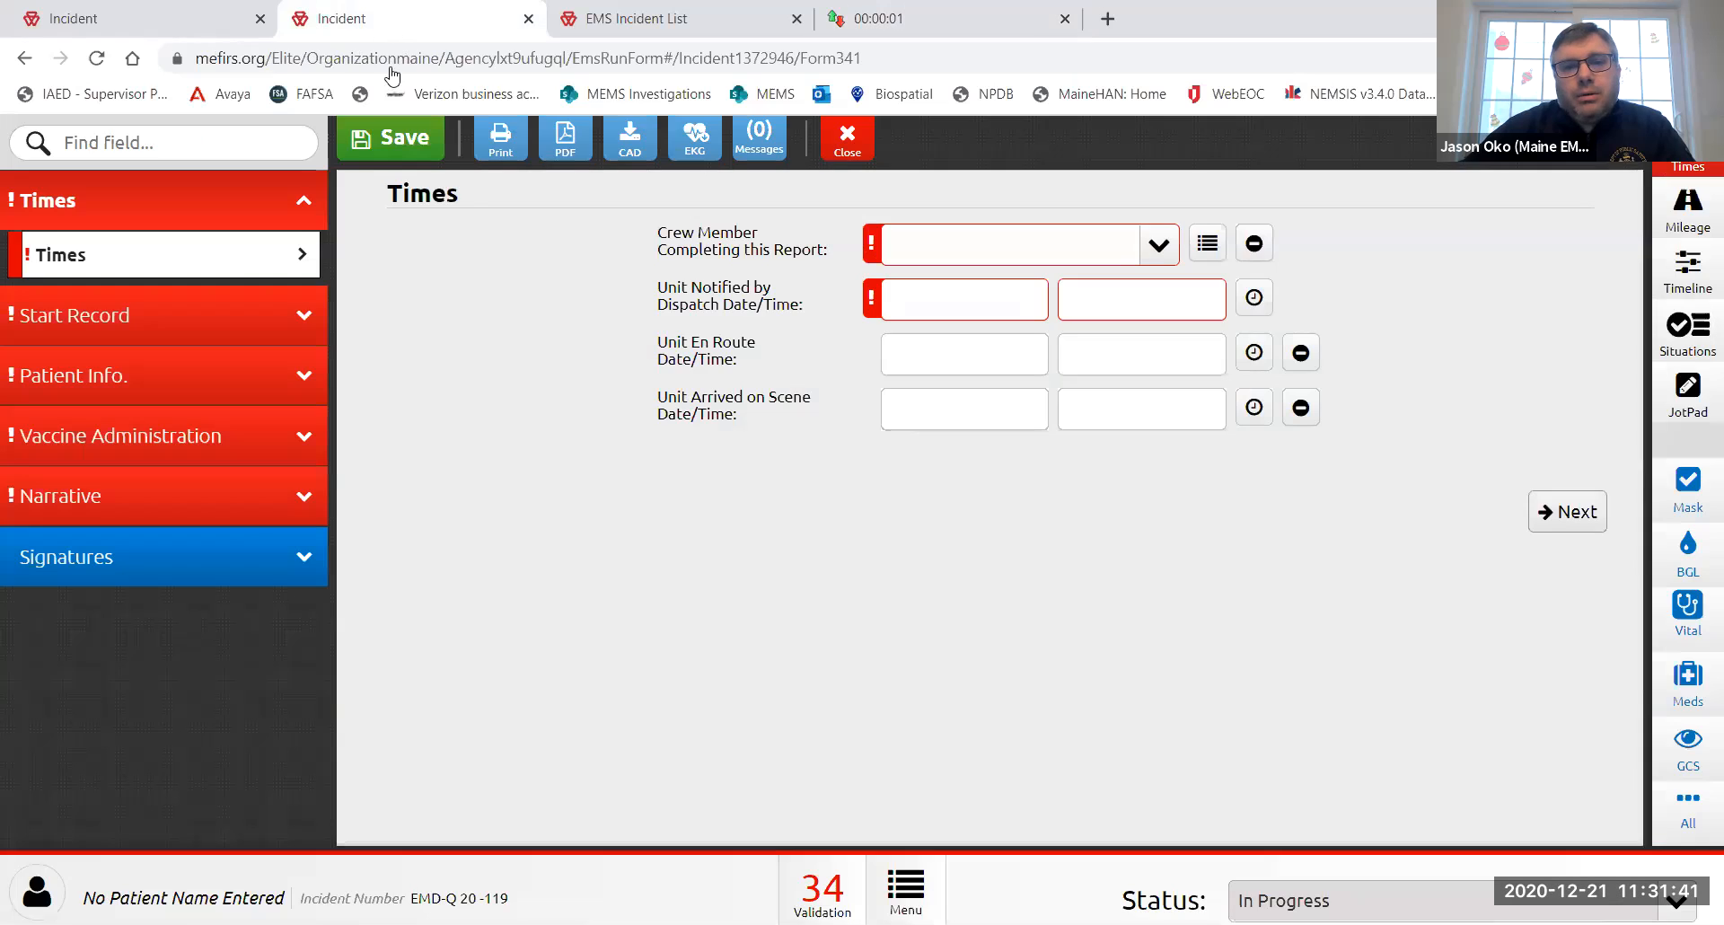
pyautogui.click(1155, 250)
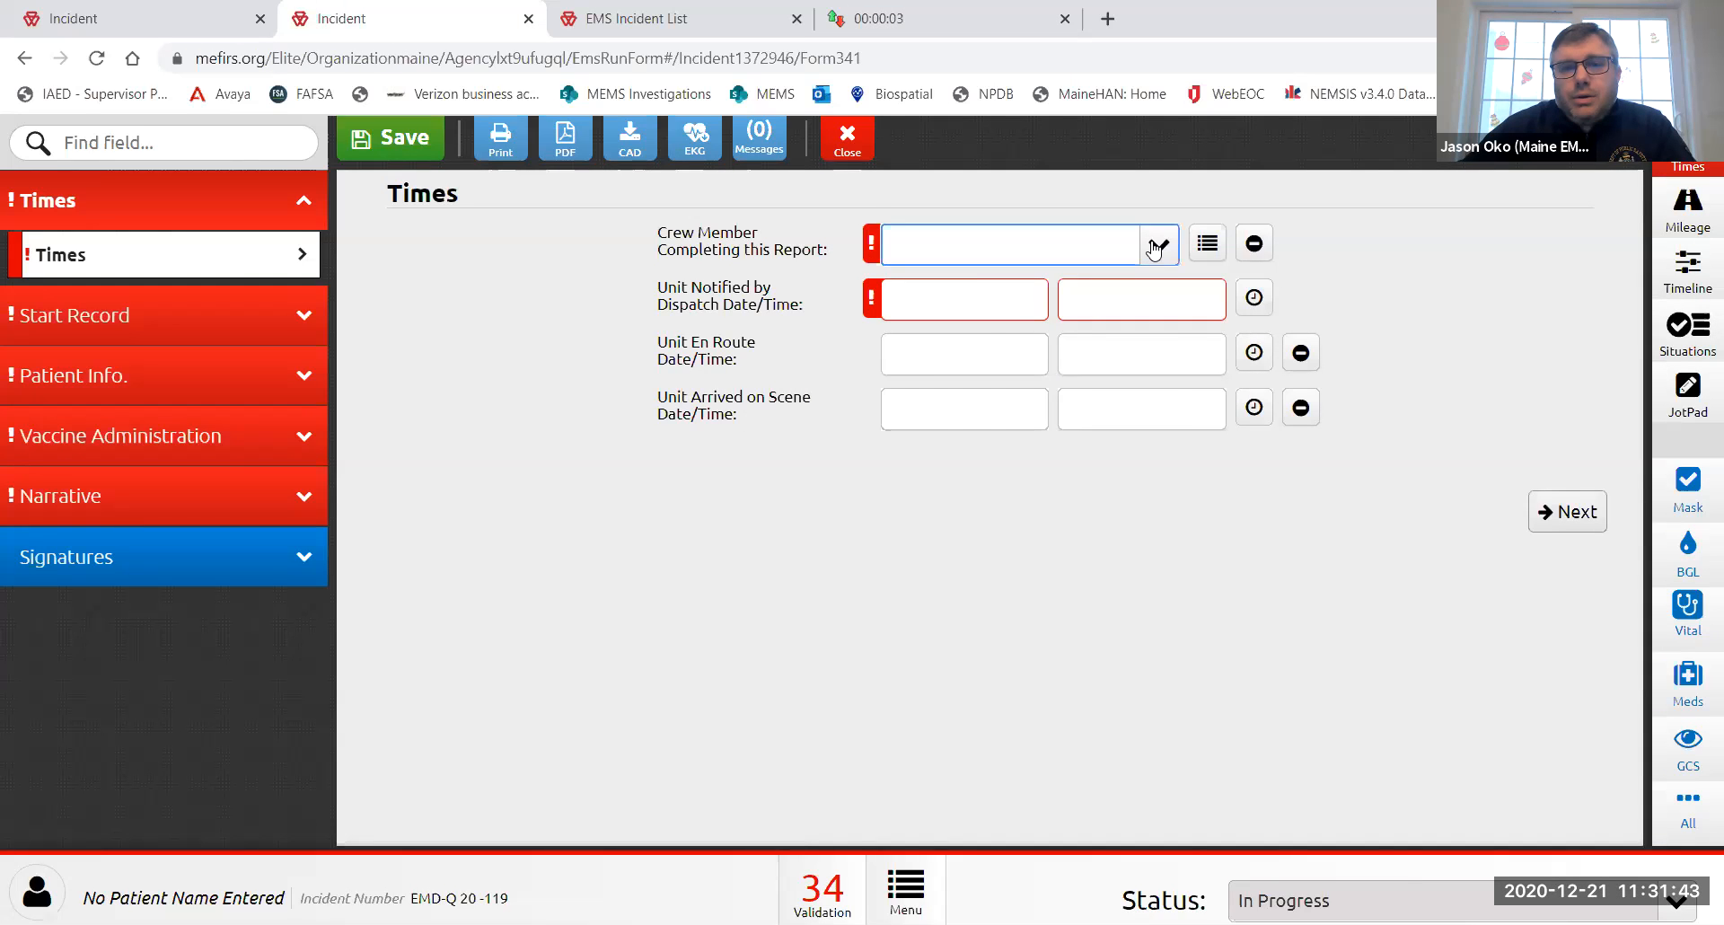
pyautogui.scroll(-5, 1041, 395)
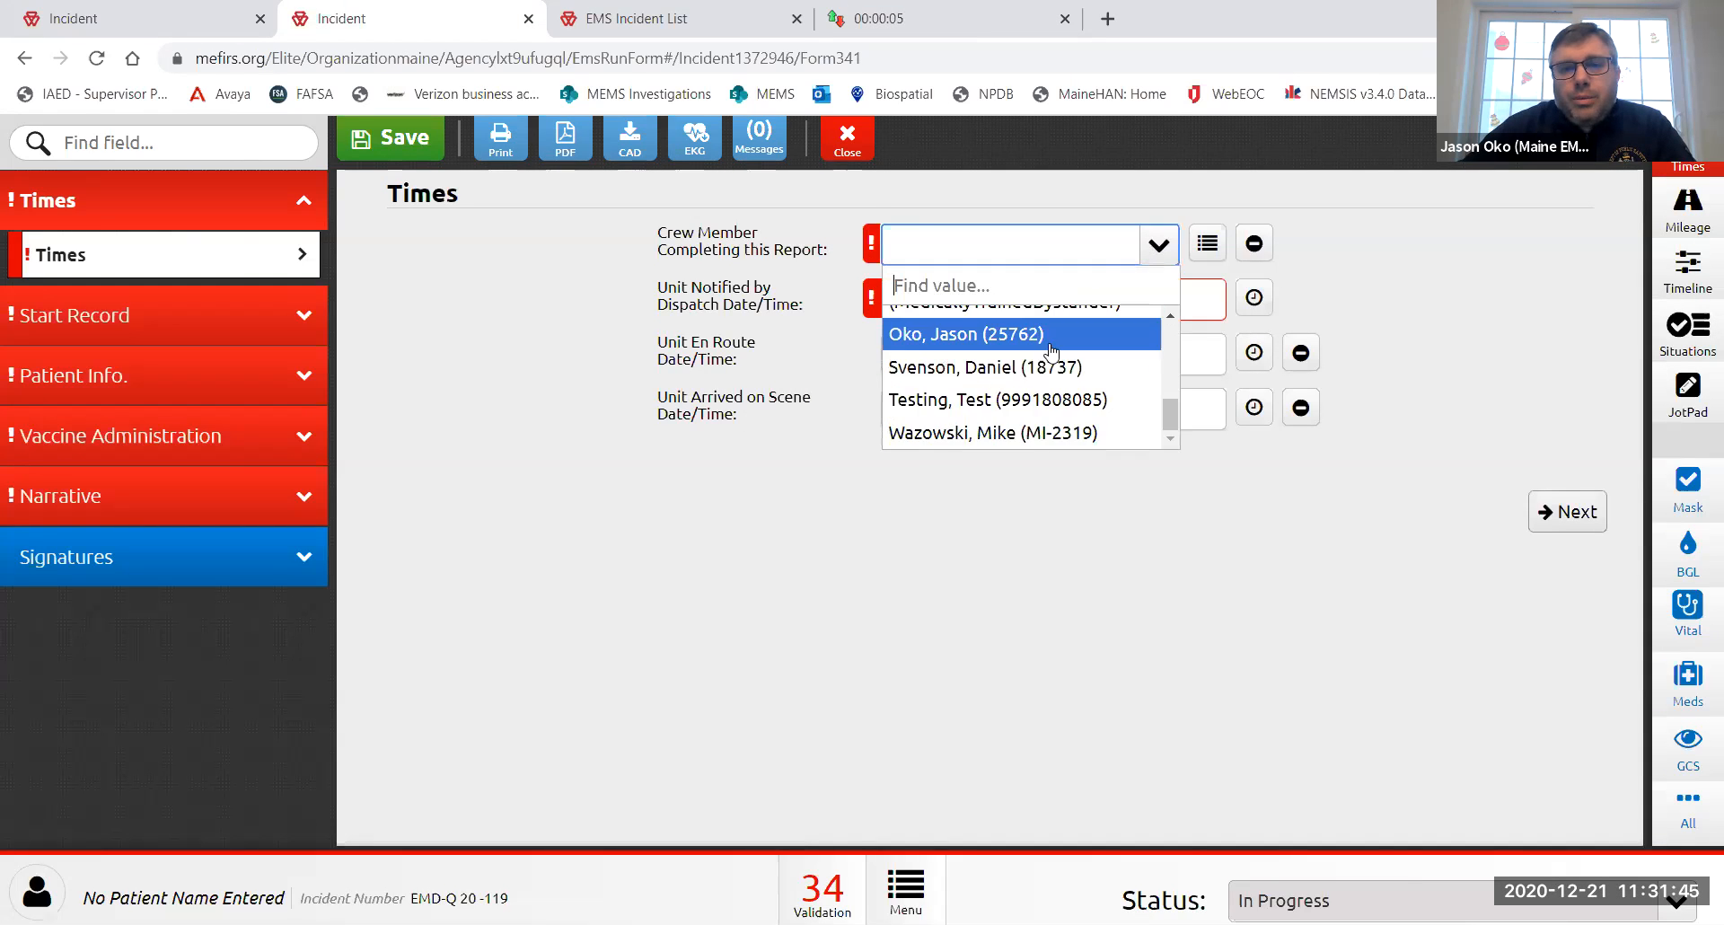
pyautogui.click(1061, 433)
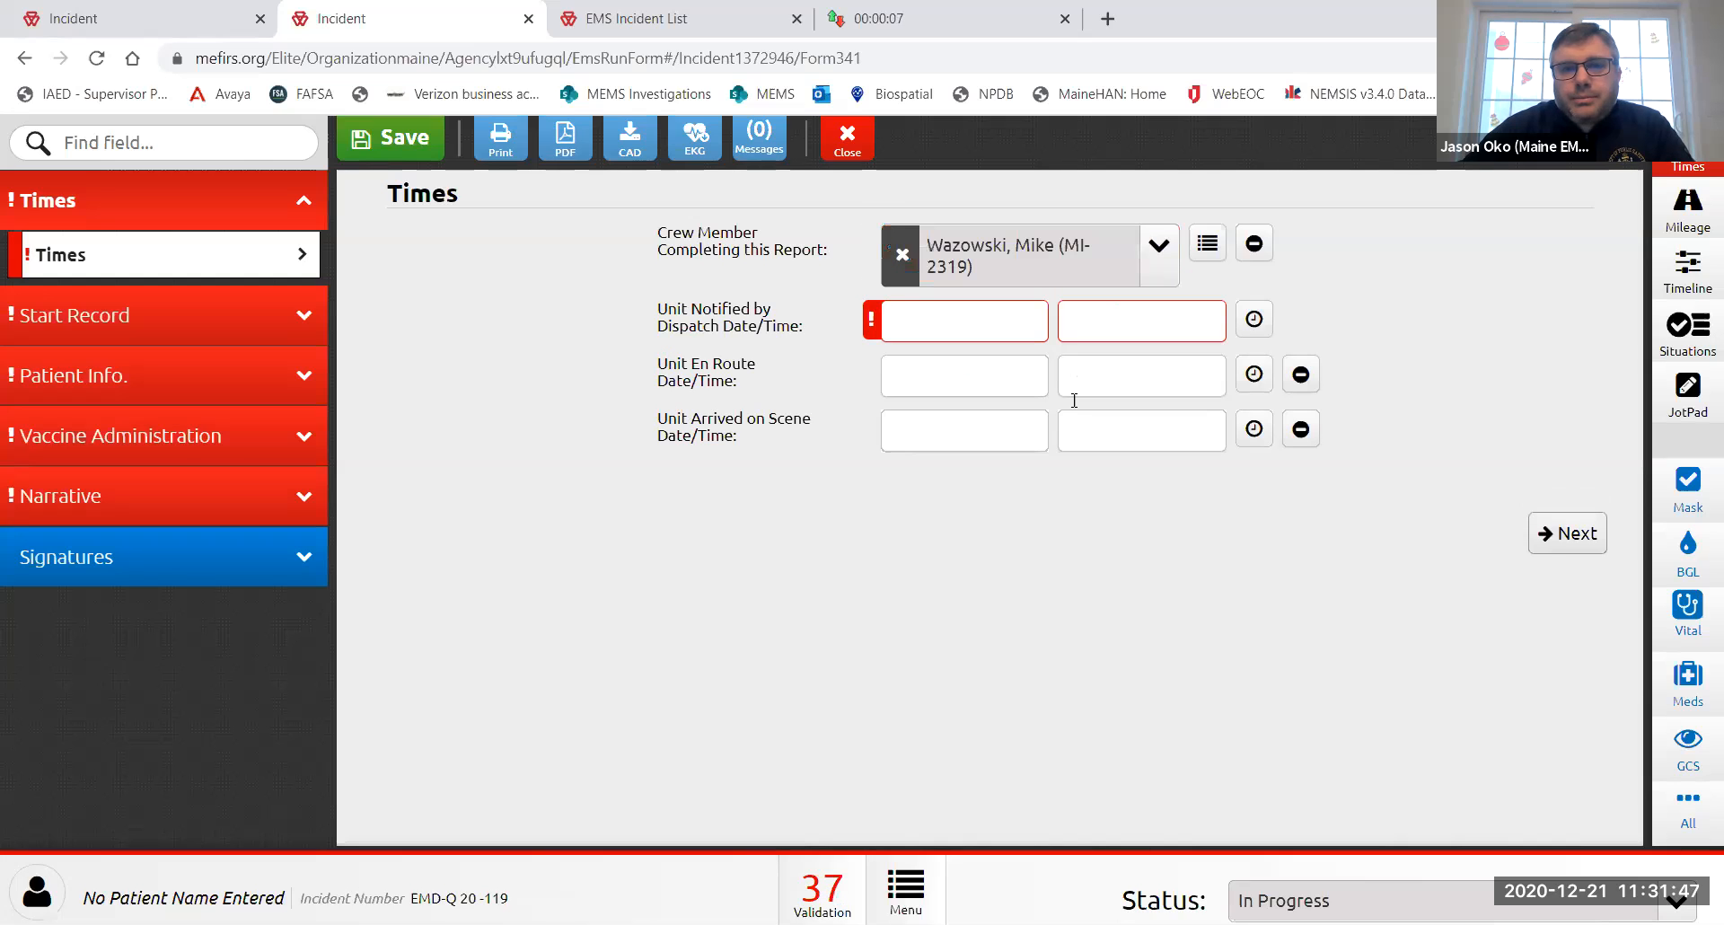
# - Stamp the unit notified, en route and arrived-on-scene times as now
pyautogui.click(1253, 320)
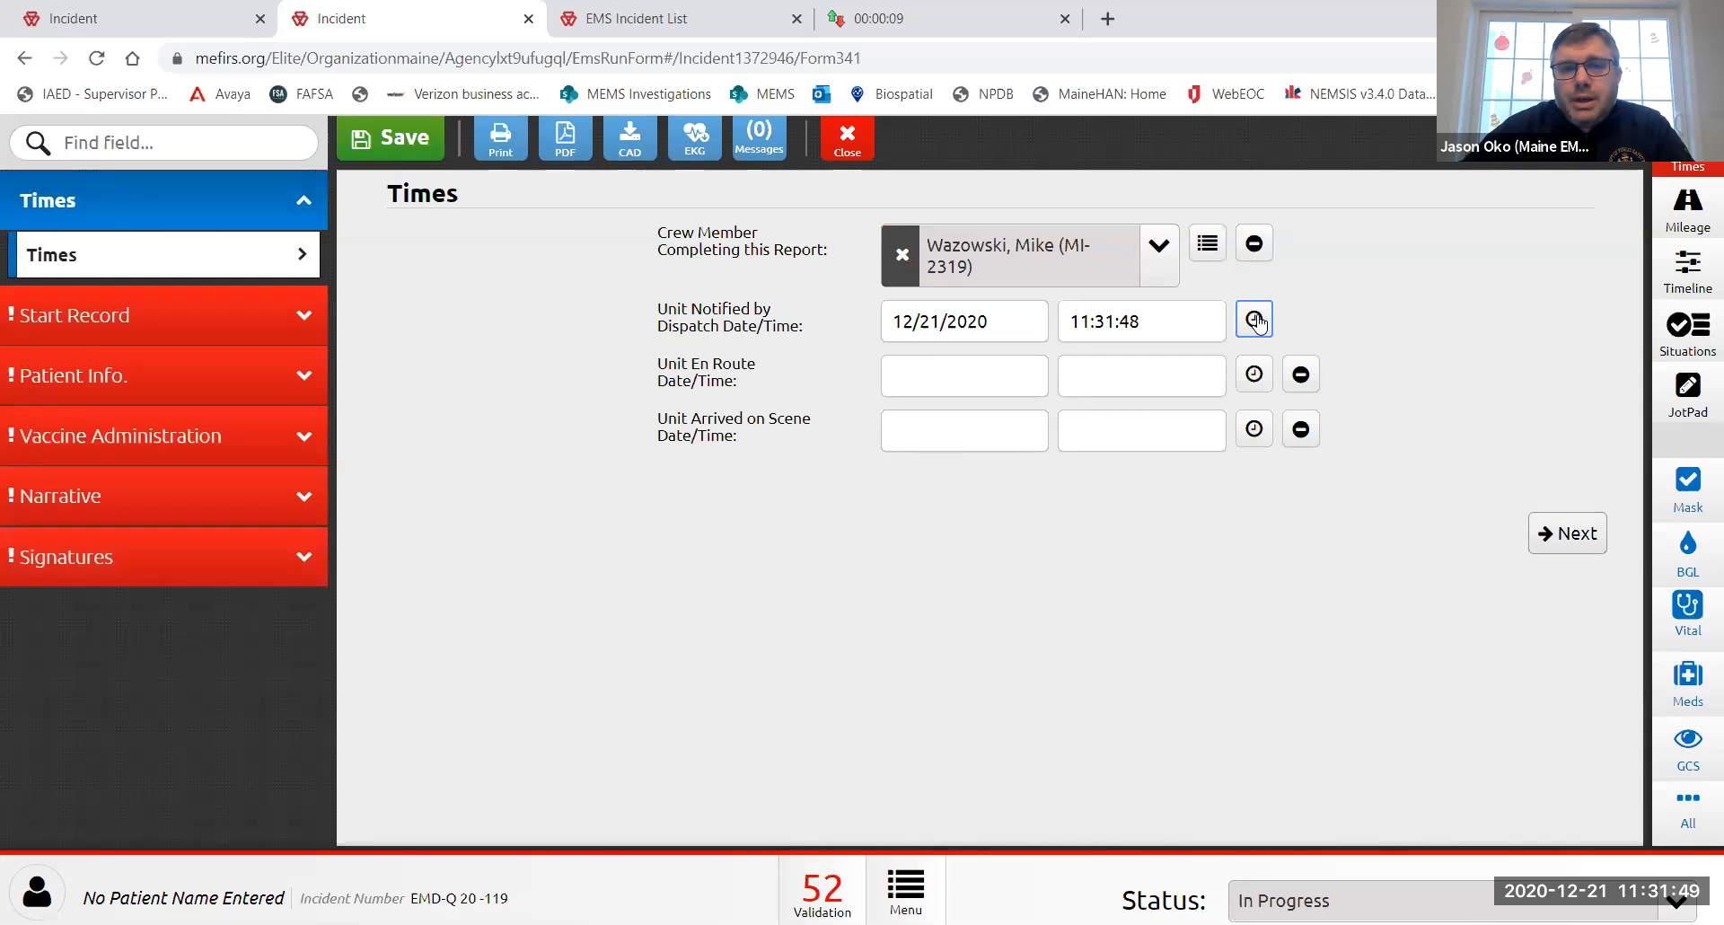
pyautogui.click(1255, 377)
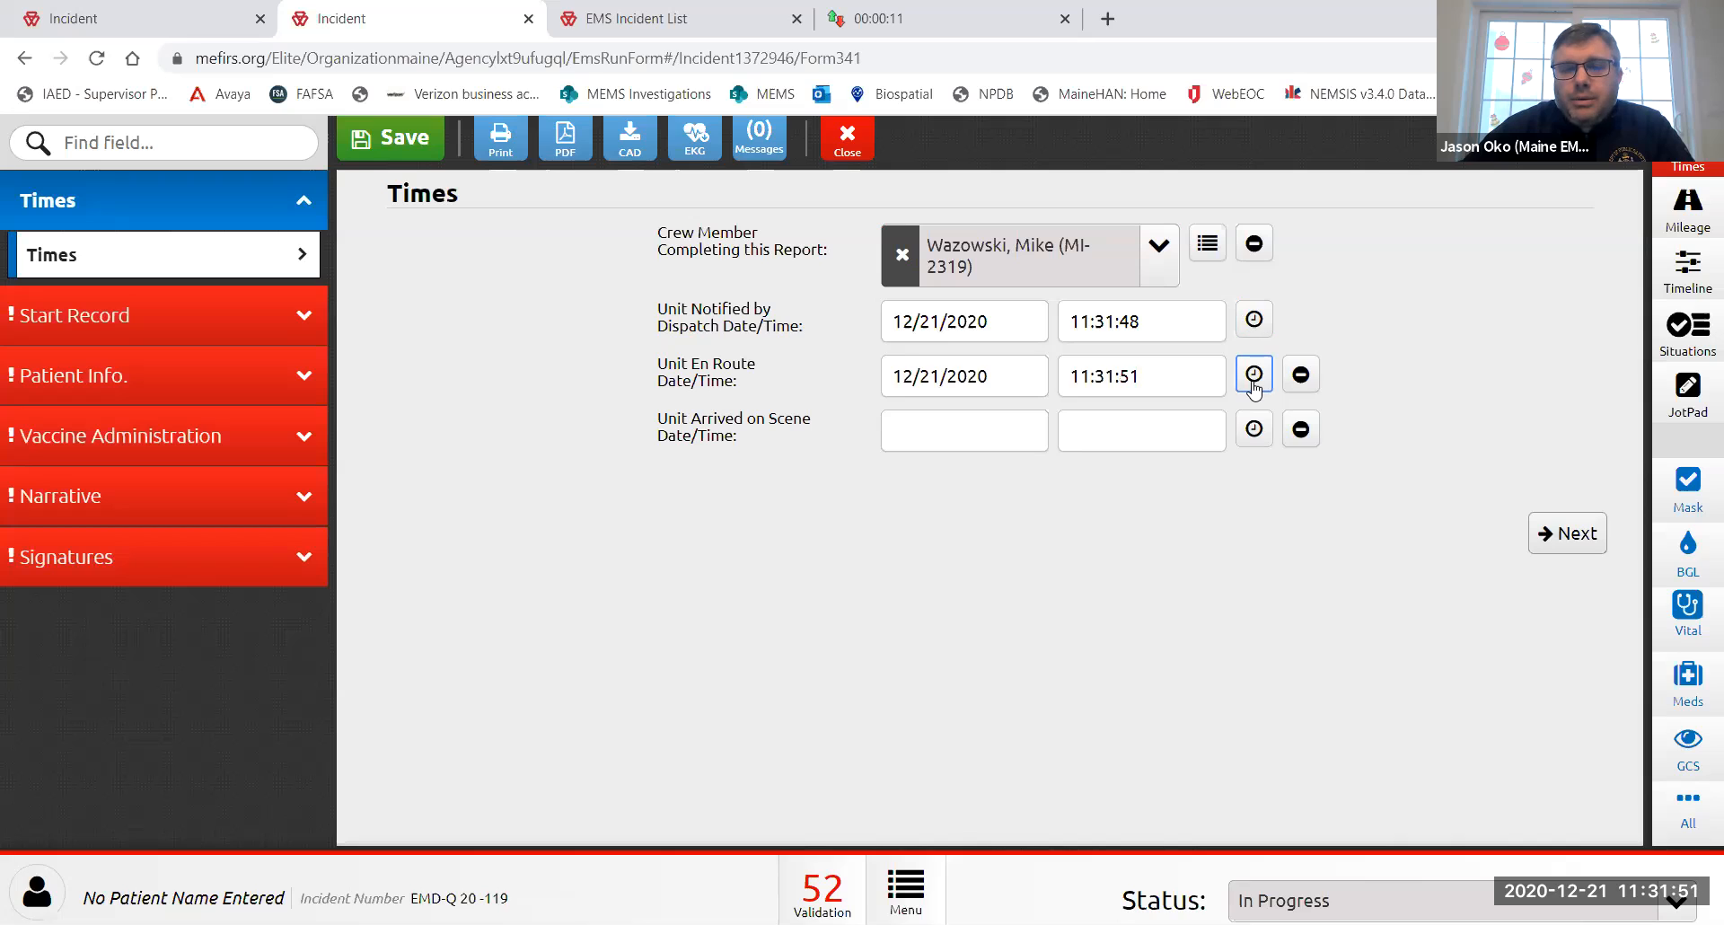
pyautogui.click(1254, 430)
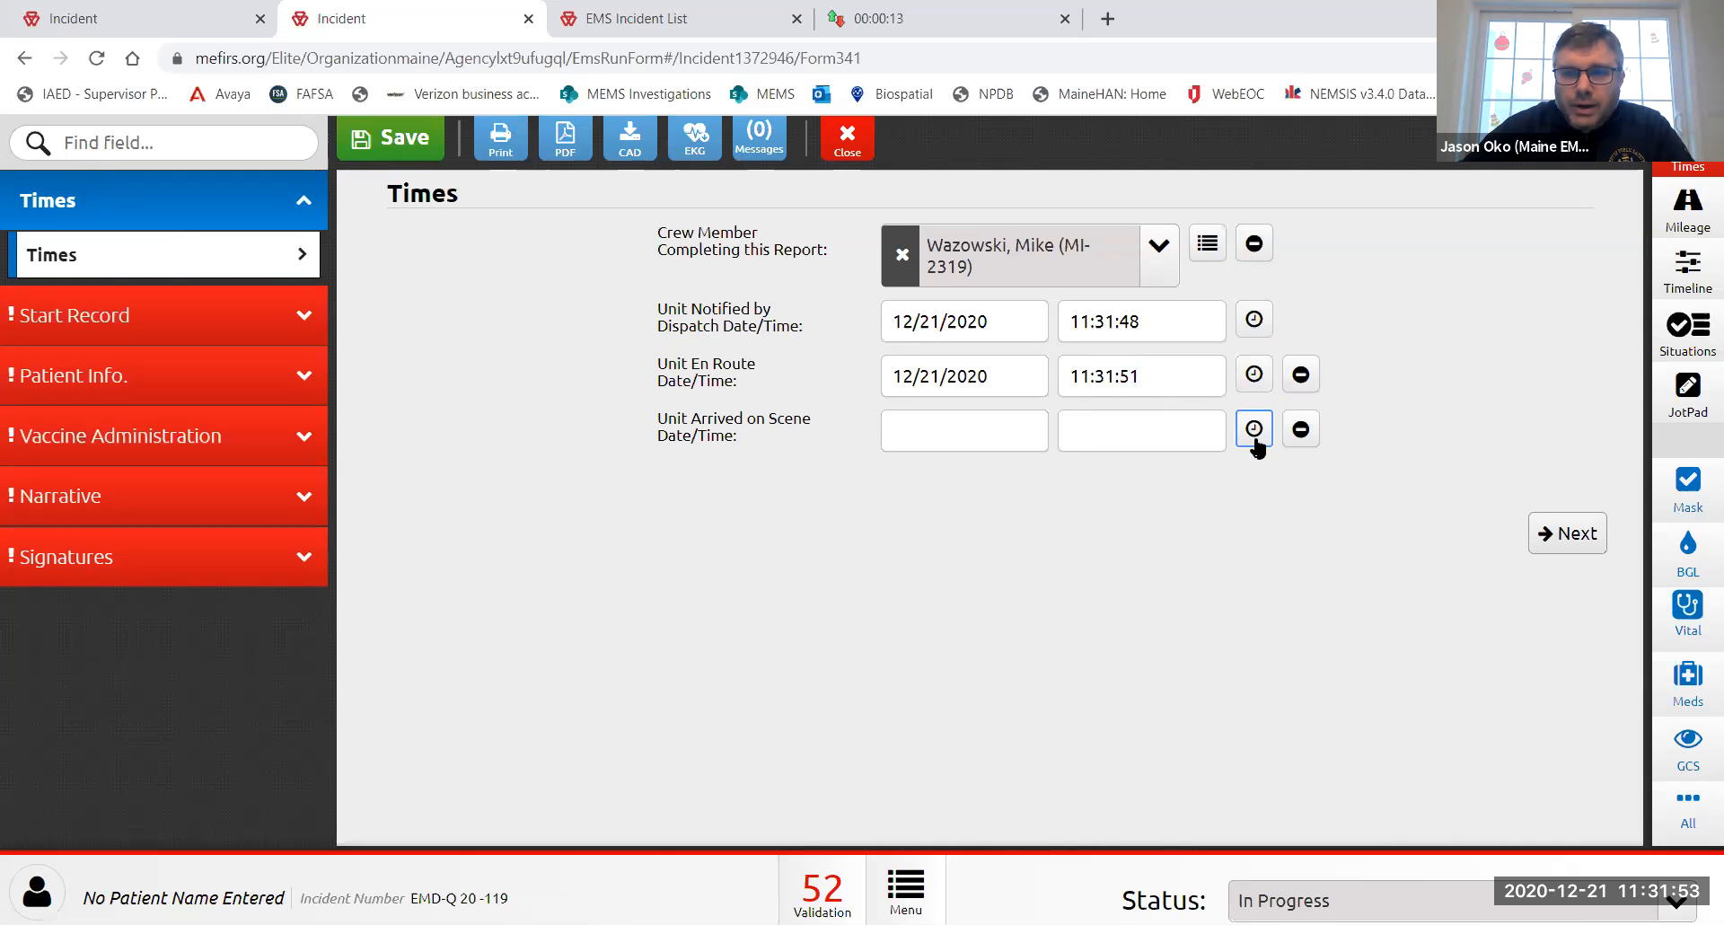
pyautogui.click(208, 316)
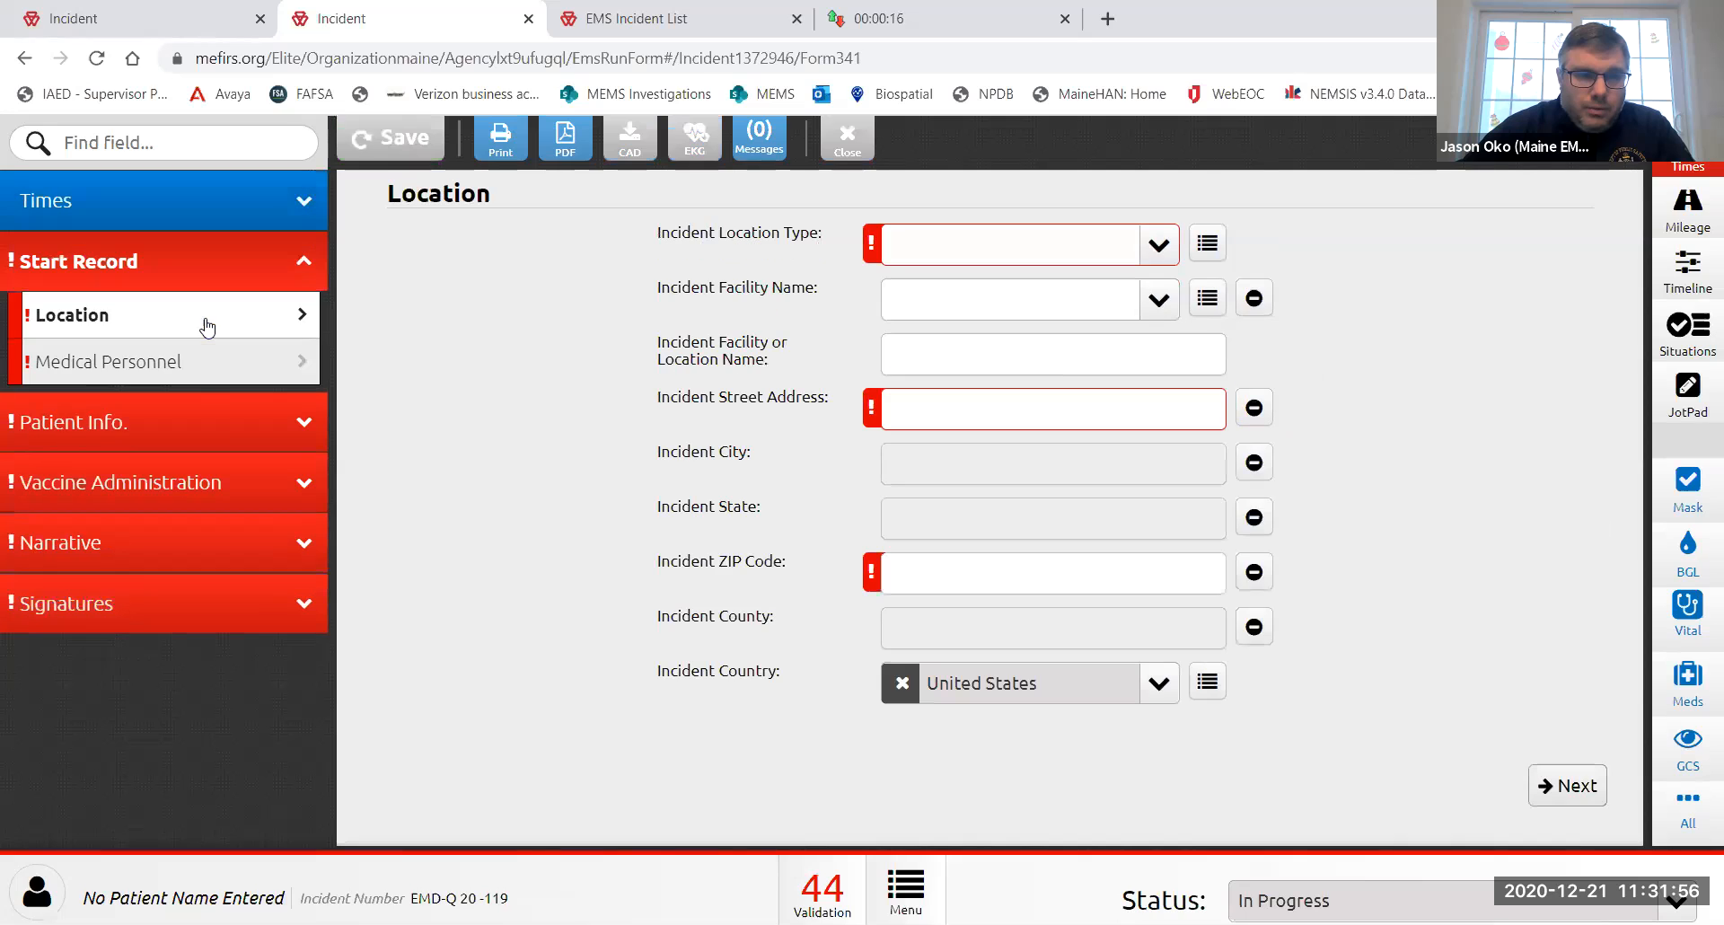
# - Set location type to Fire/EMS Station and facility to Maine EMS Test Vaccination Clinic
pyautogui.click(1013, 262)
pyautogui.write('EMS')
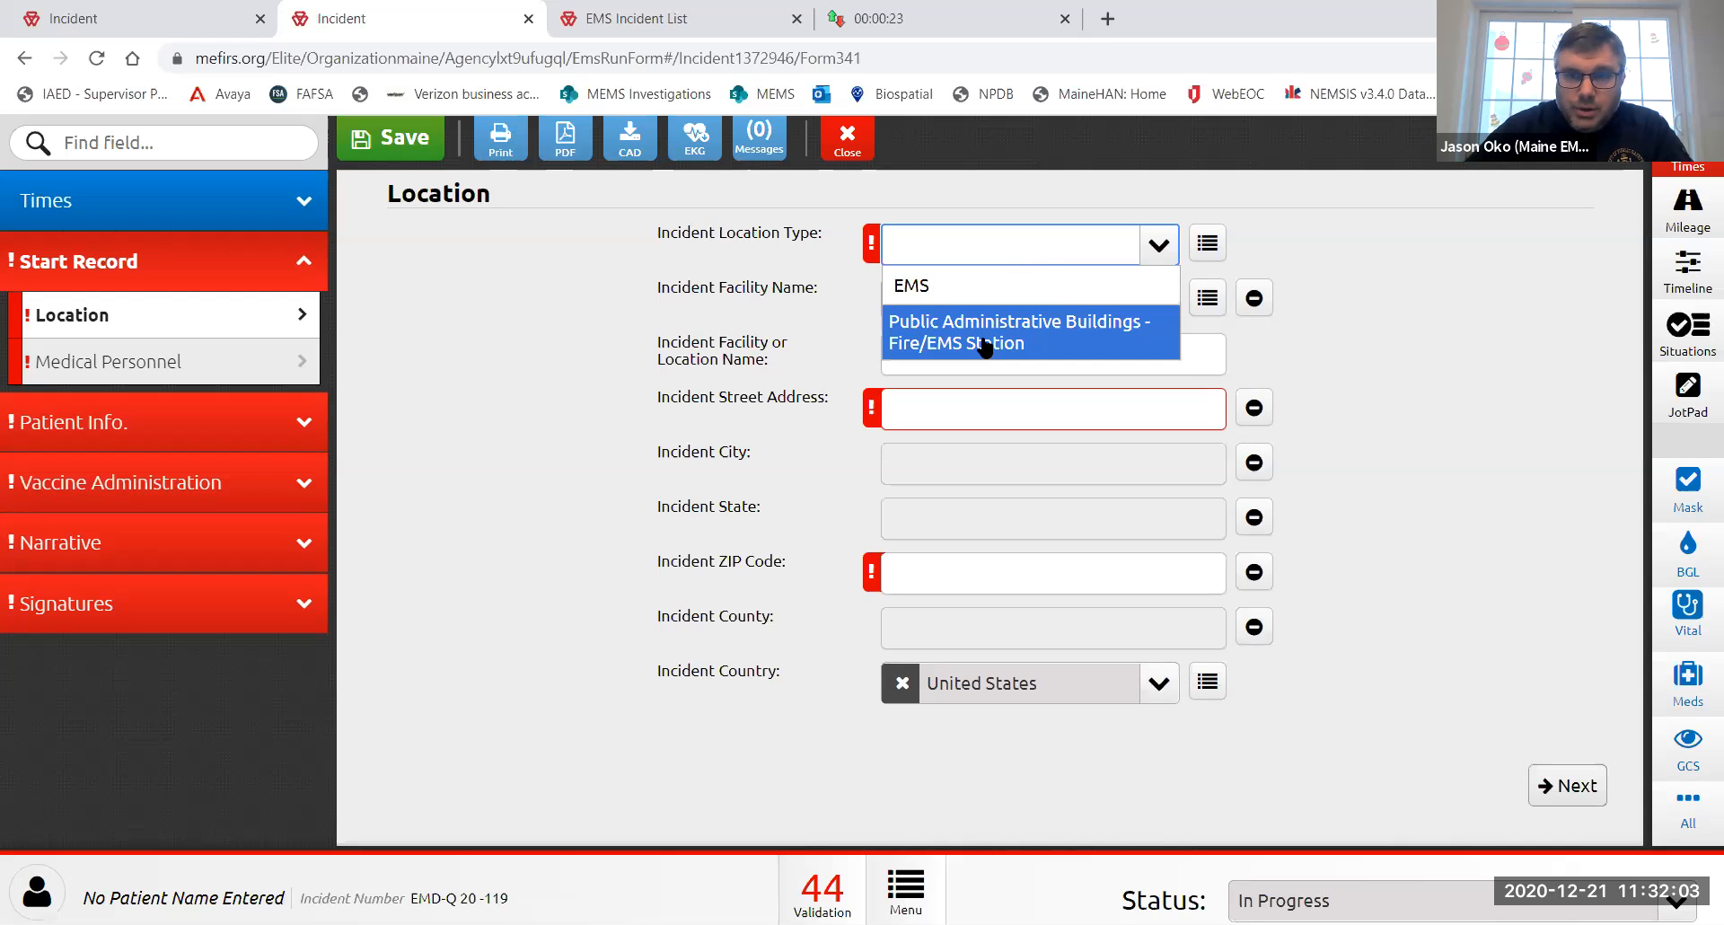
pyautogui.click(985, 348)
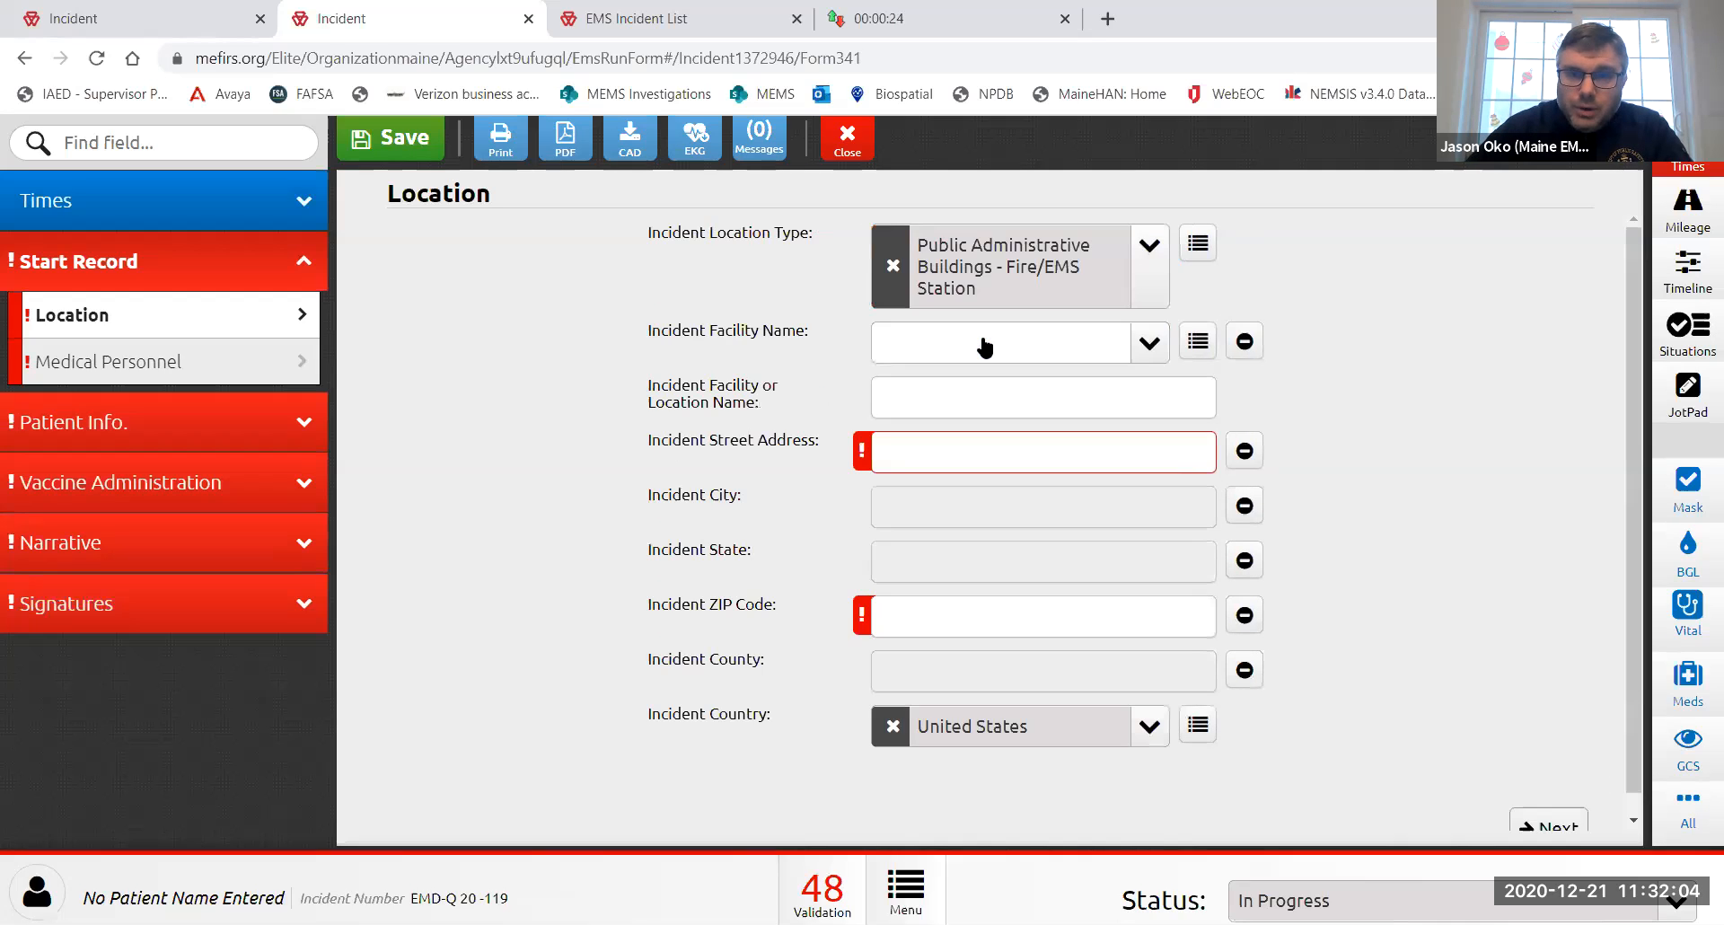
pyautogui.click(1039, 356)
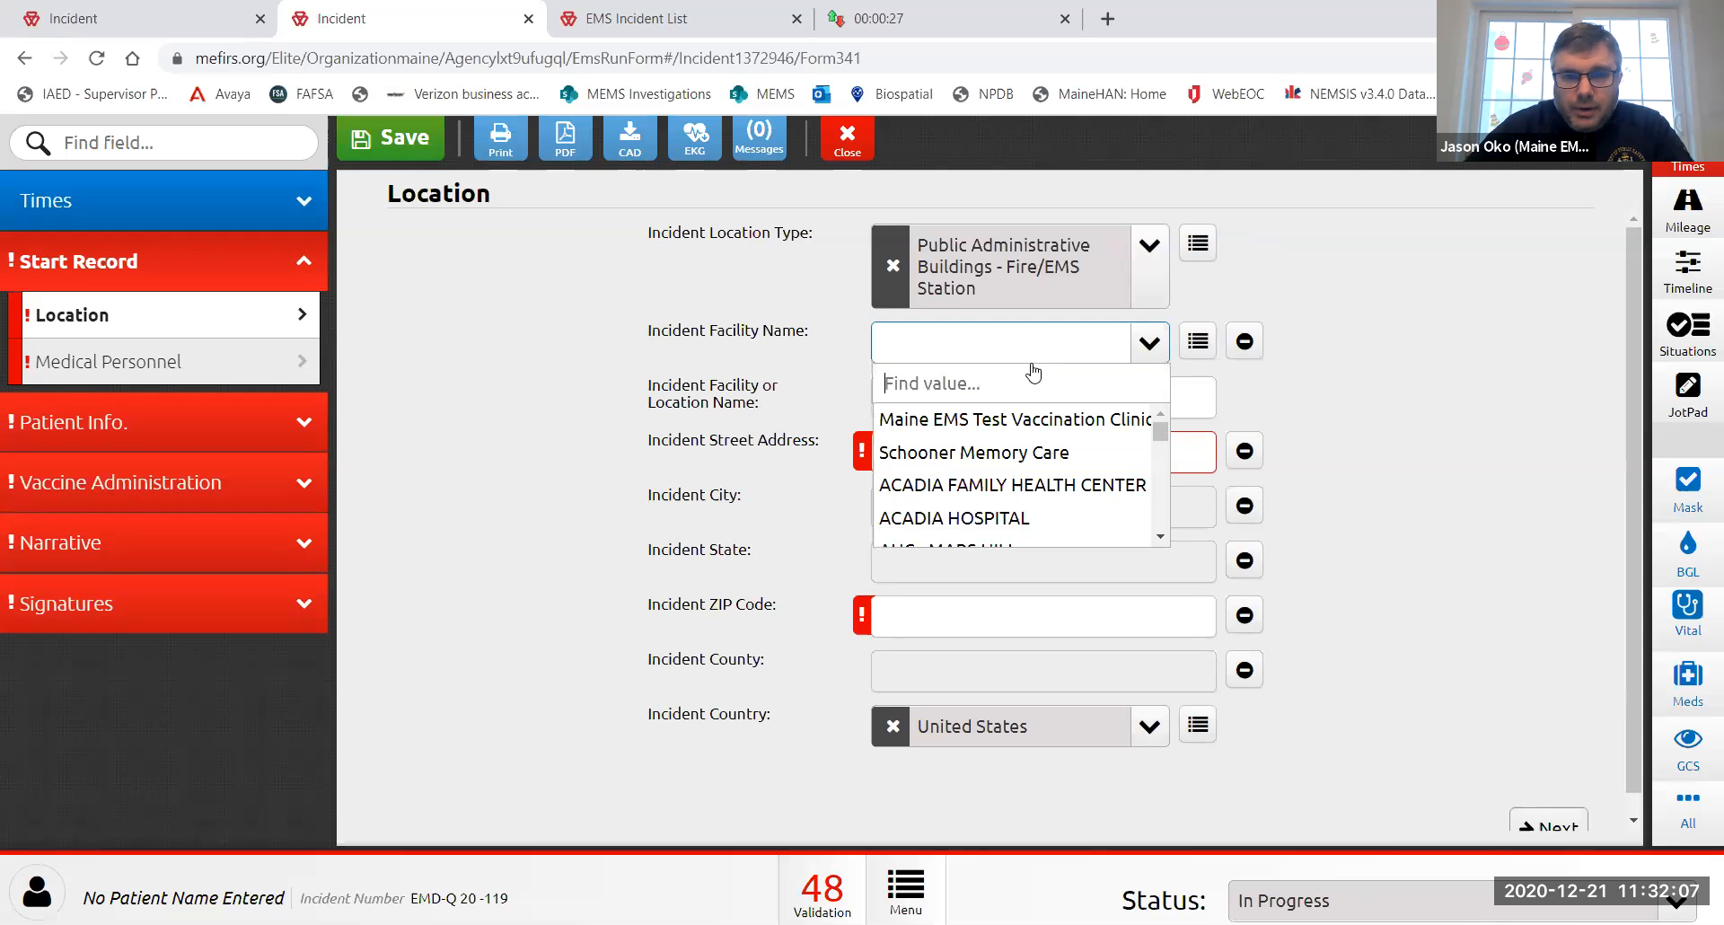
pyautogui.click(1024, 420)
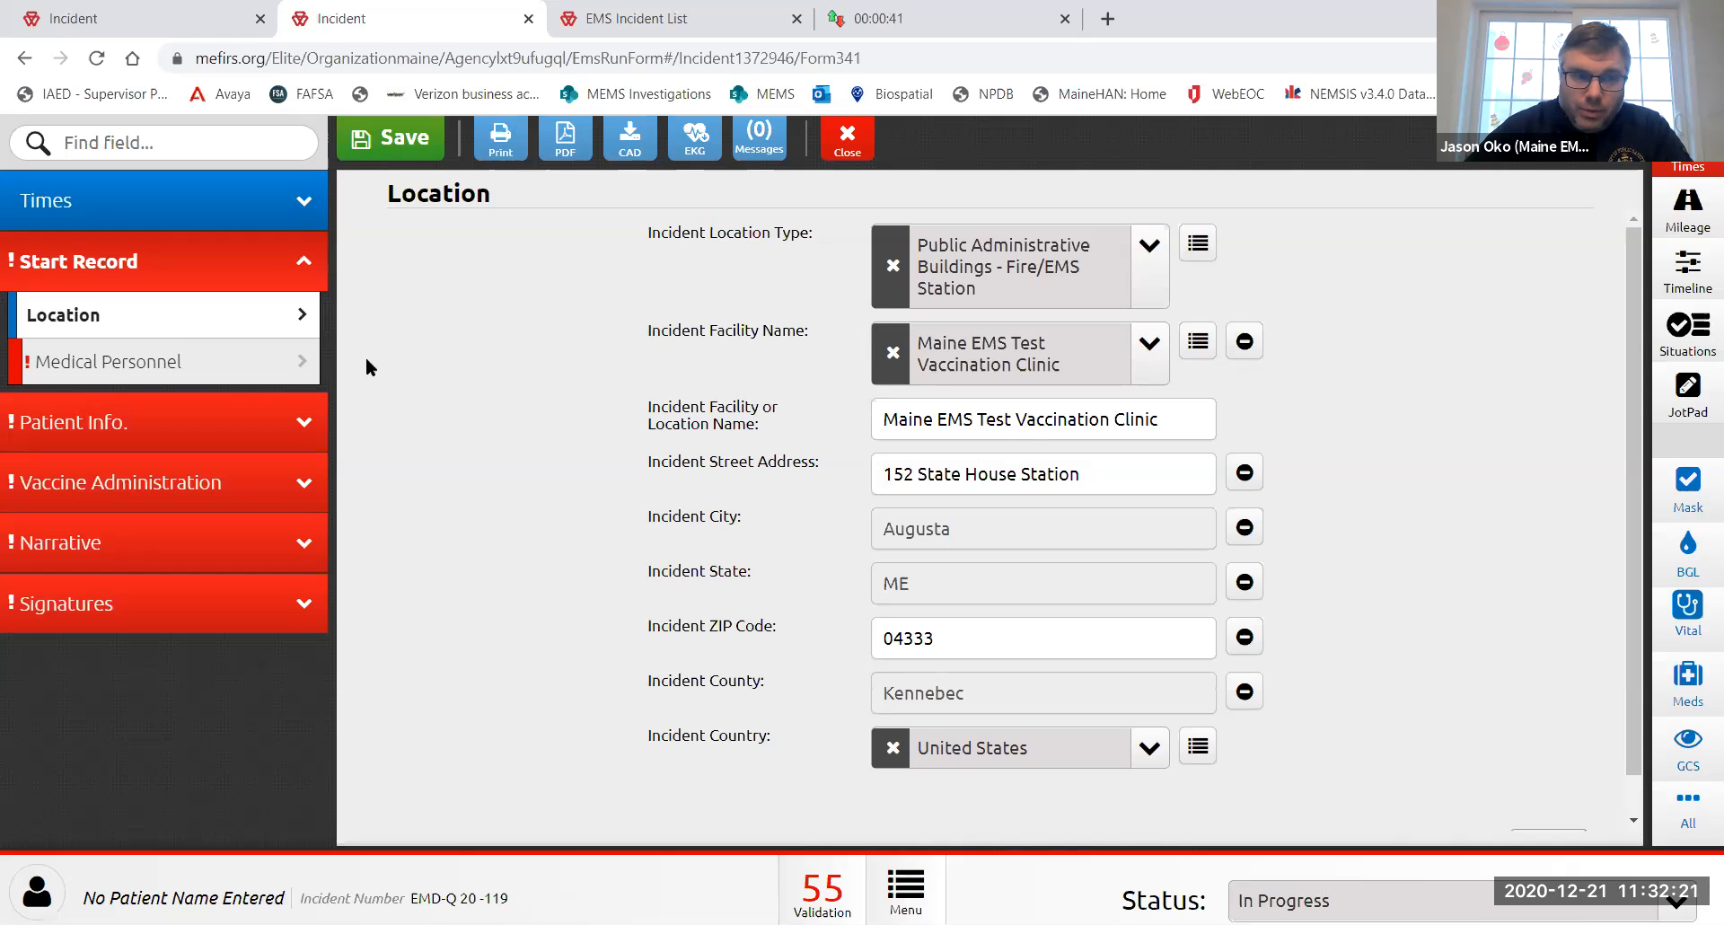
pyautogui.click(229, 363)
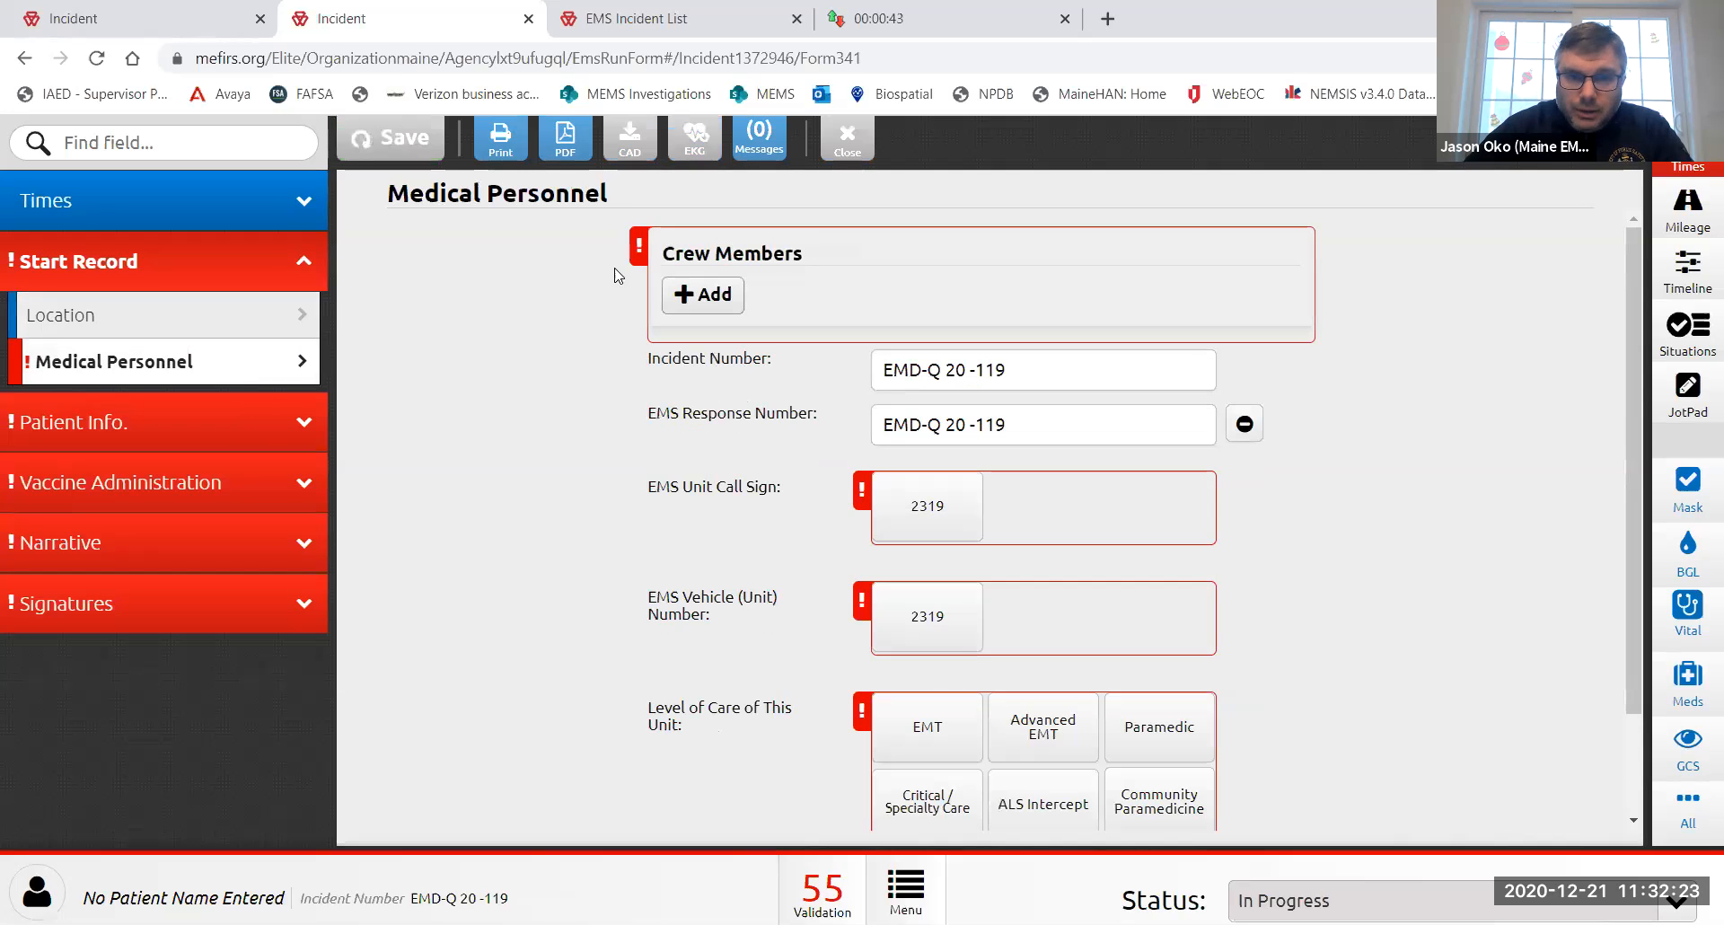
# - Add the EMR crew member to the report's crew list
pyautogui.click(701, 295)
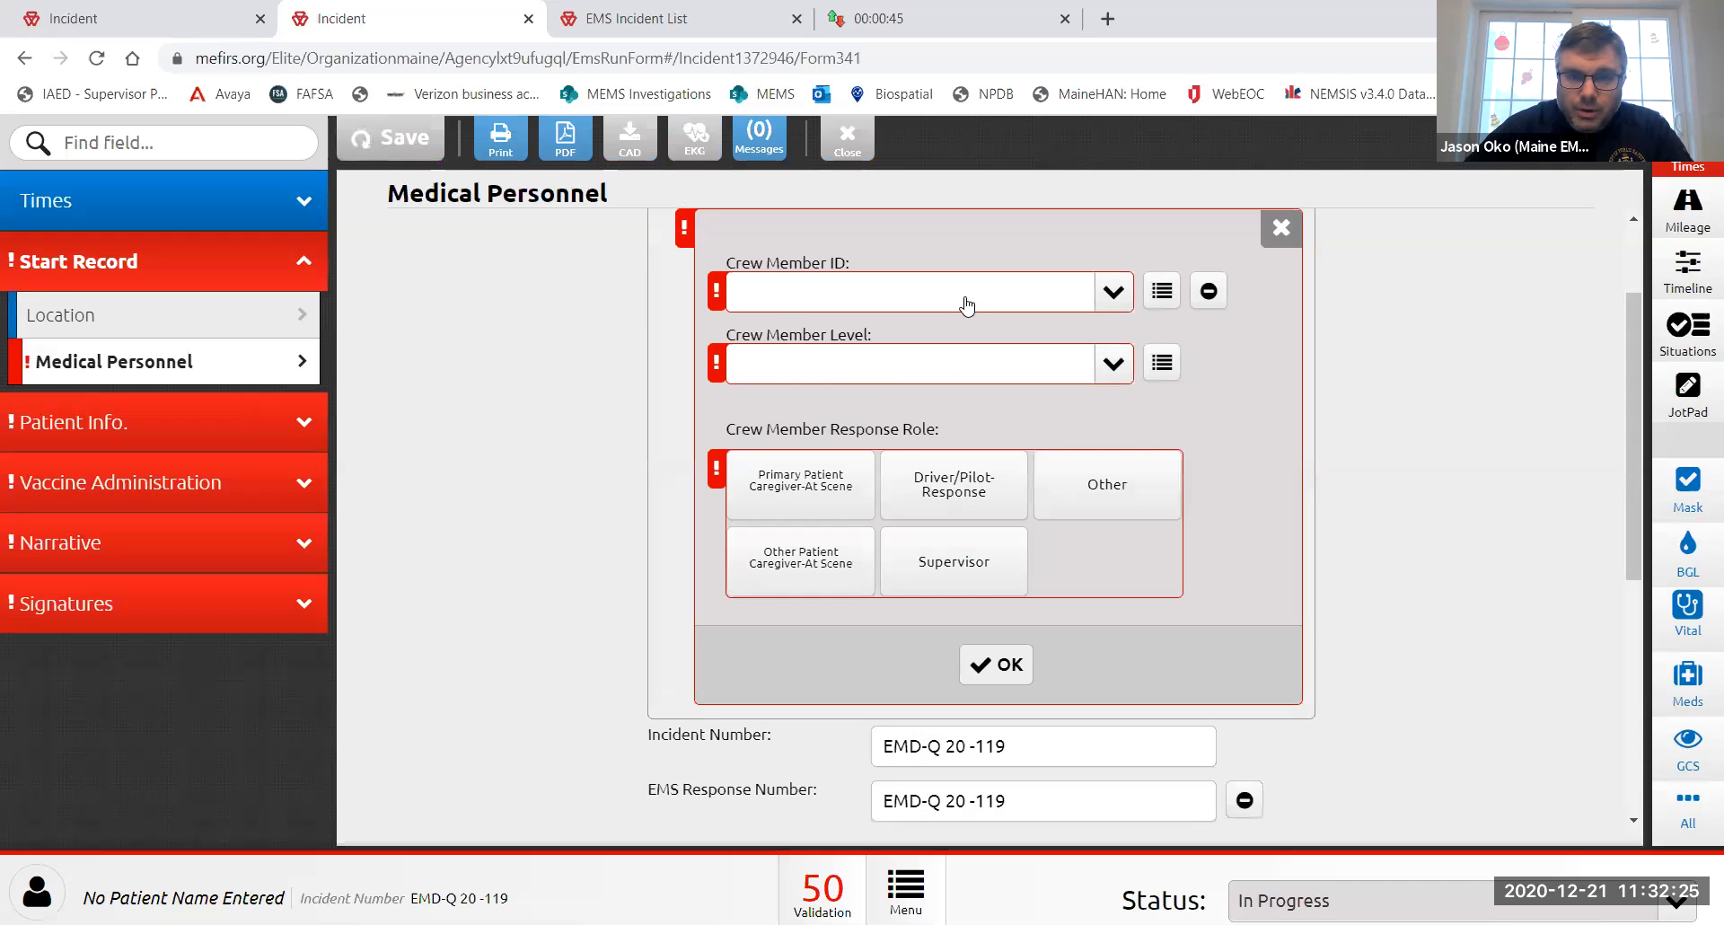
pyautogui.click(972, 283)
pyautogui.scroll(-1, 925, 512)
pyautogui.click(943, 592)
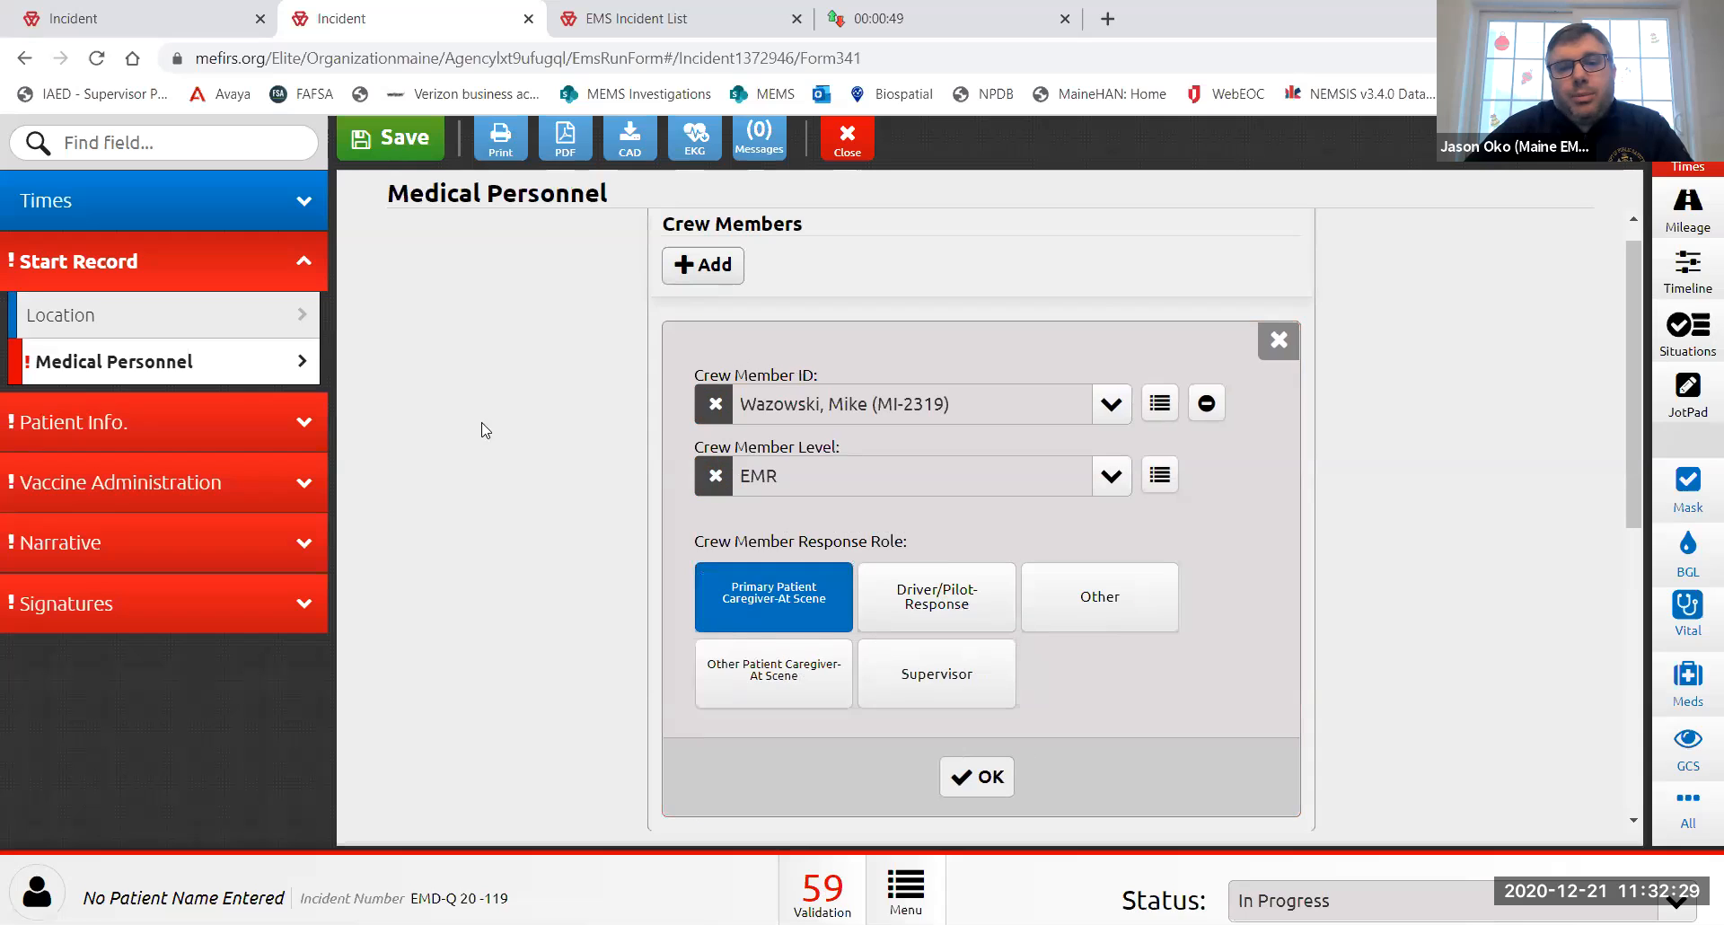
pyautogui.click(984, 775)
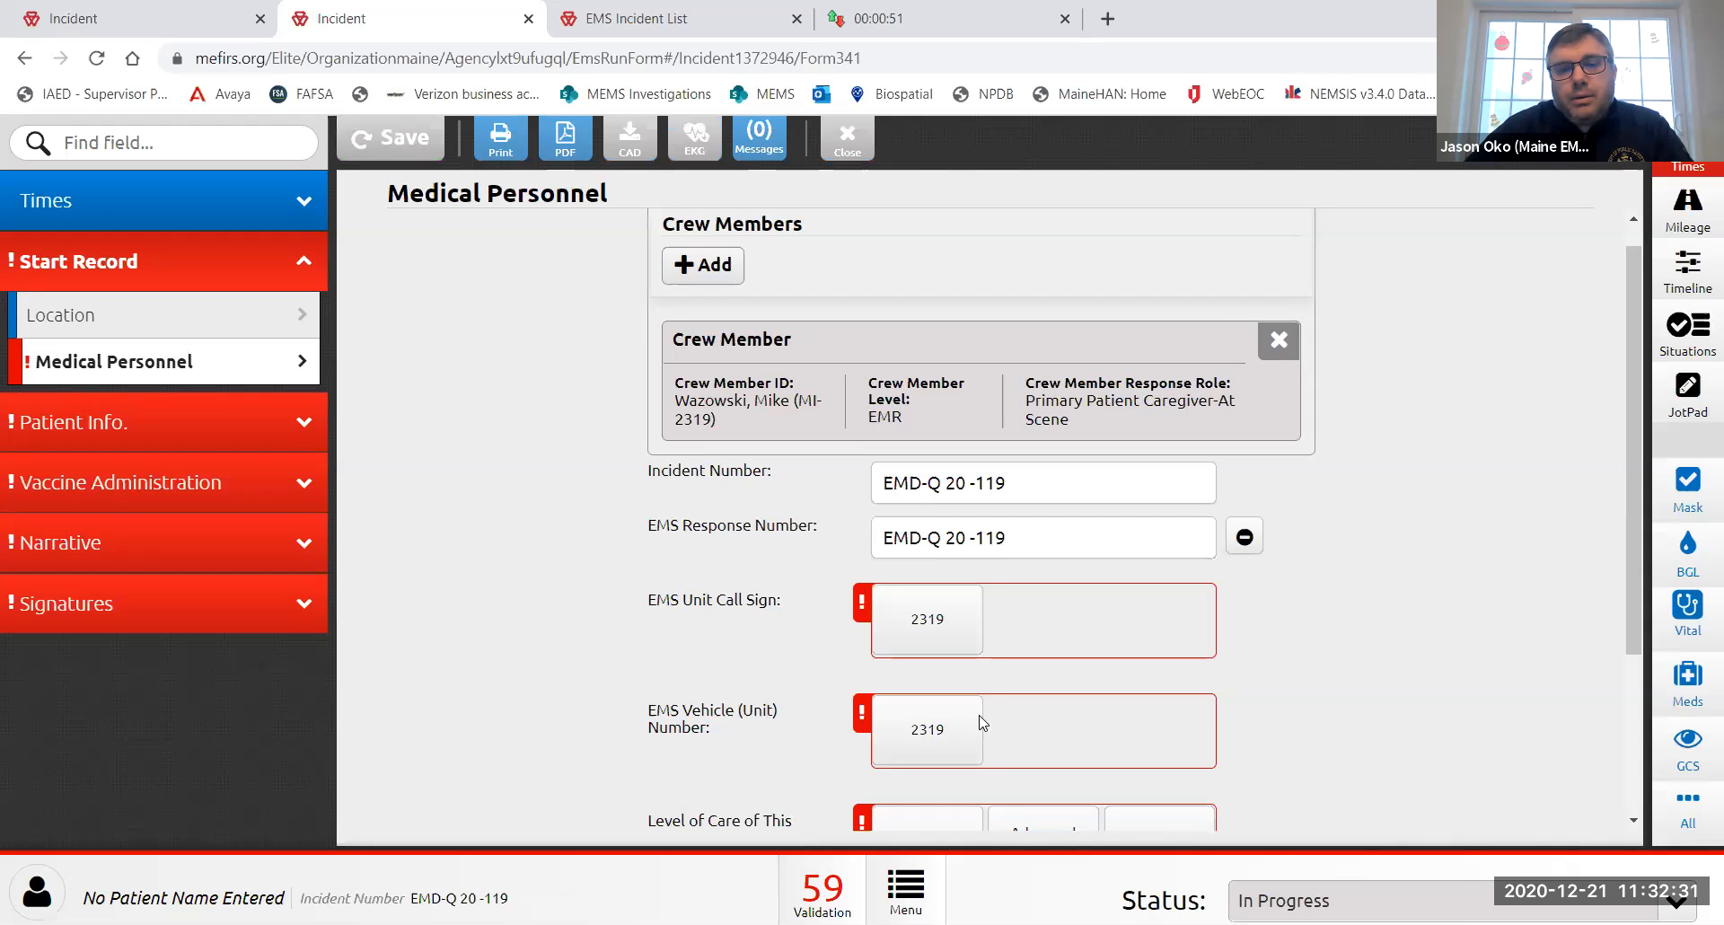
# - Set the unit call sign to 2319 and collapse the Start Record section
pyautogui.scroll(-1, 820, 631)
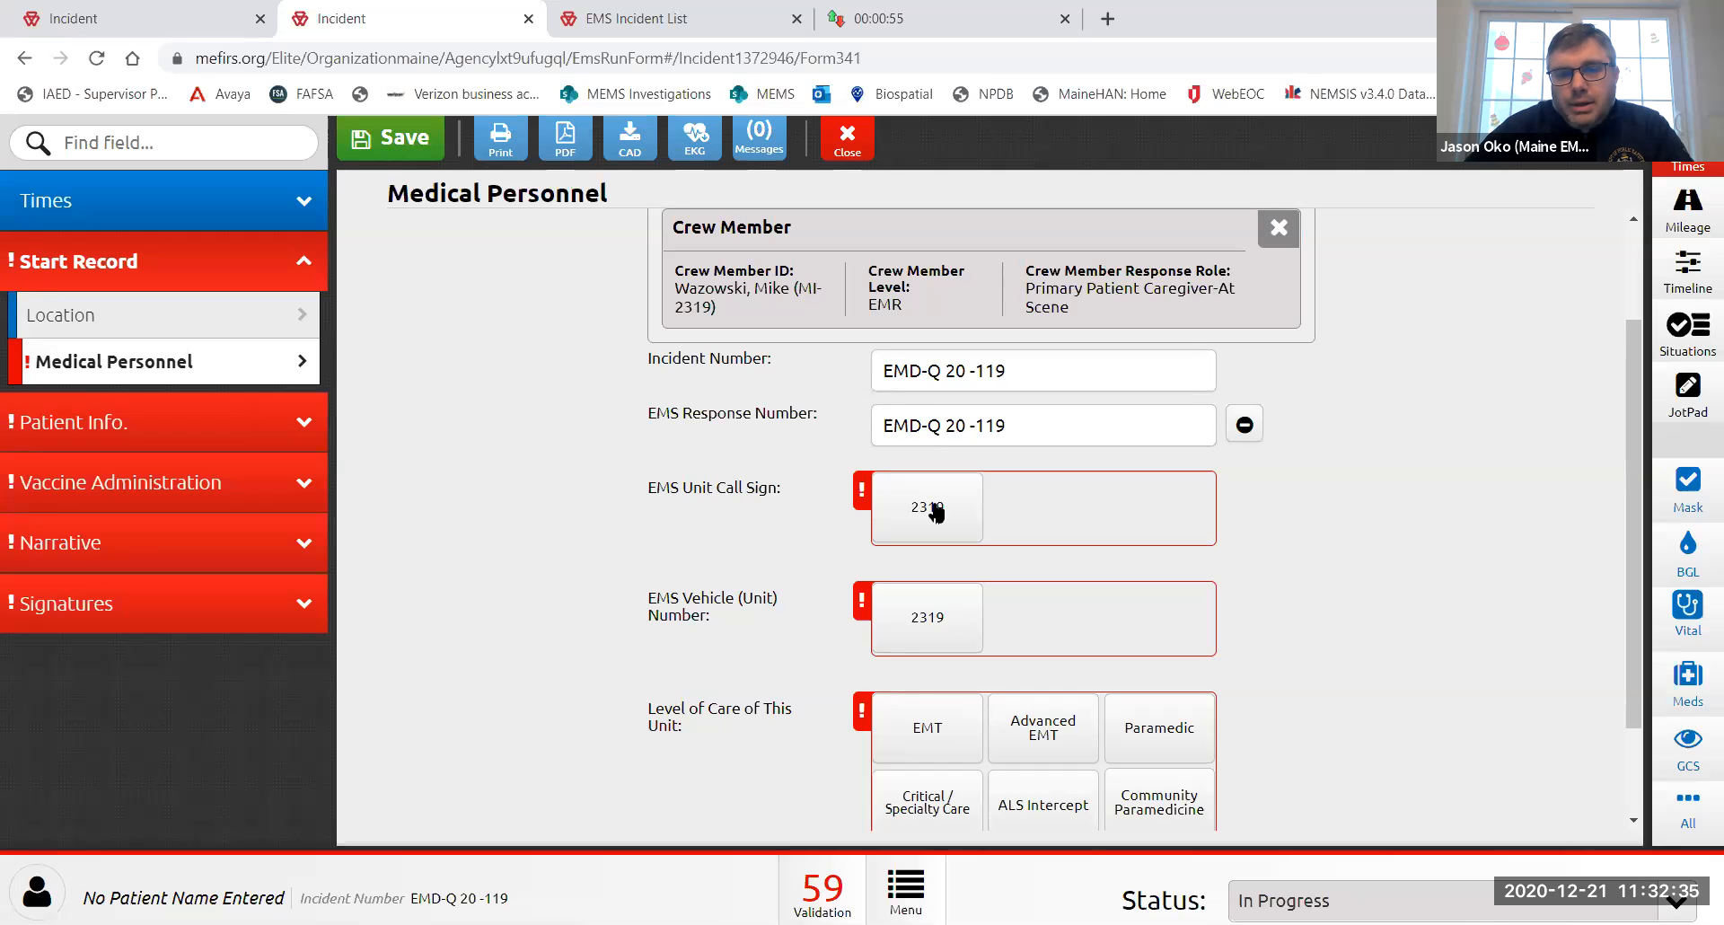
pyautogui.click(936, 512)
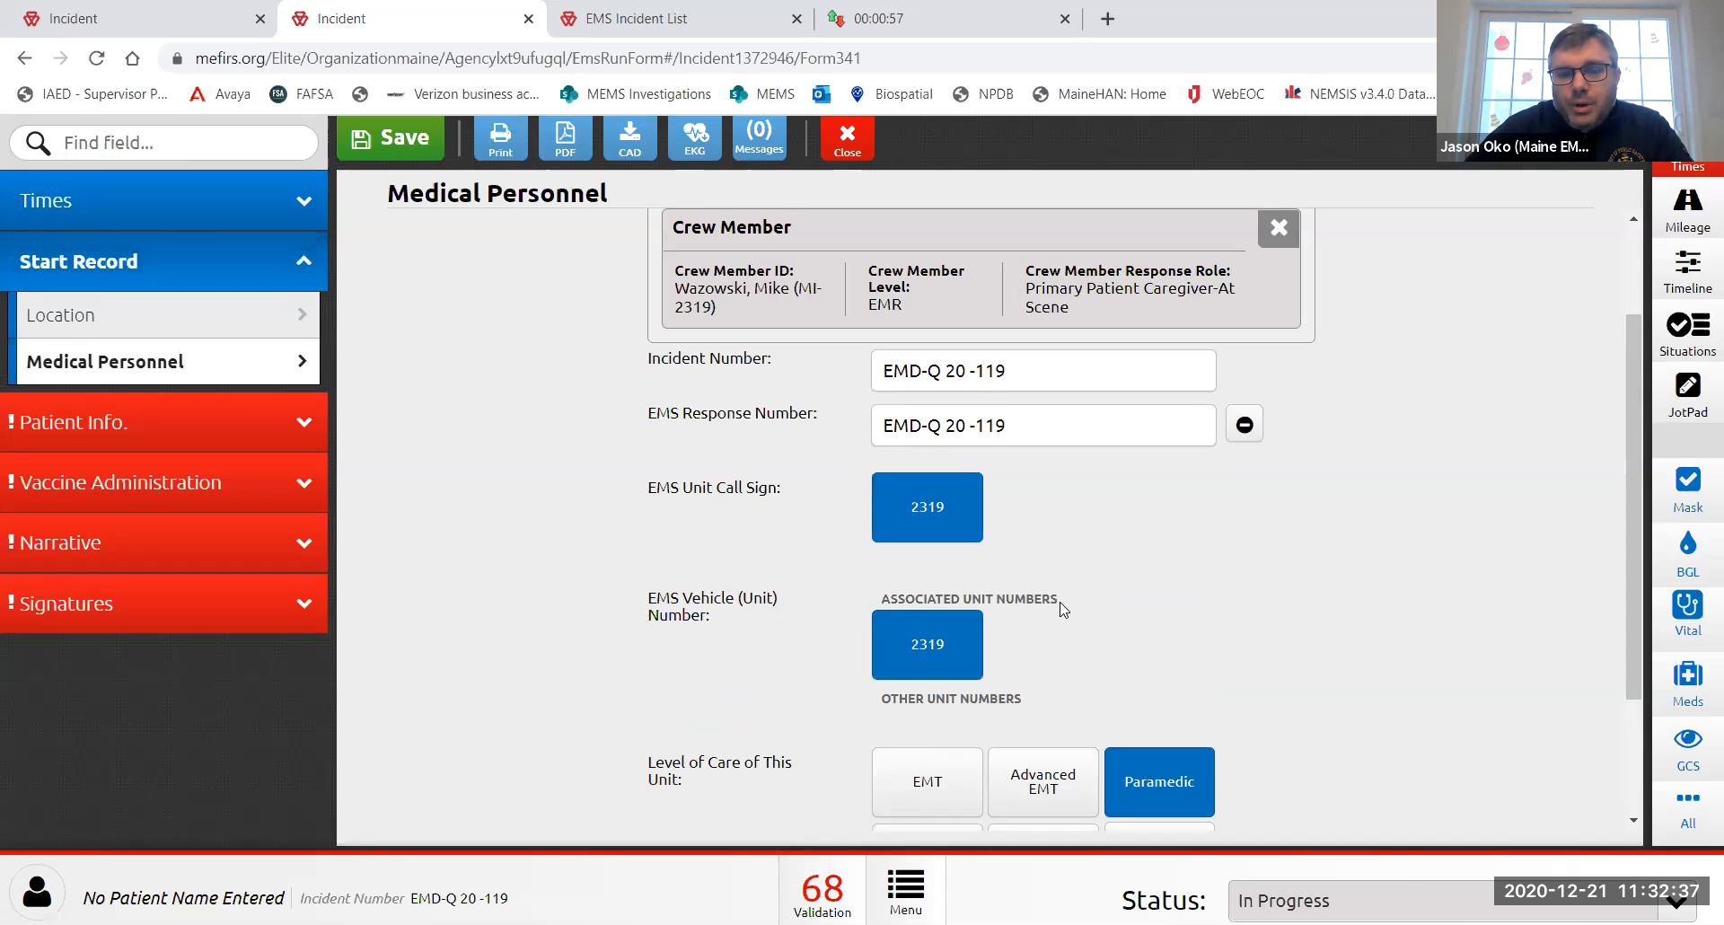
pyautogui.scroll(-1, 1063, 609)
pyautogui.scroll(2, 1064, 609)
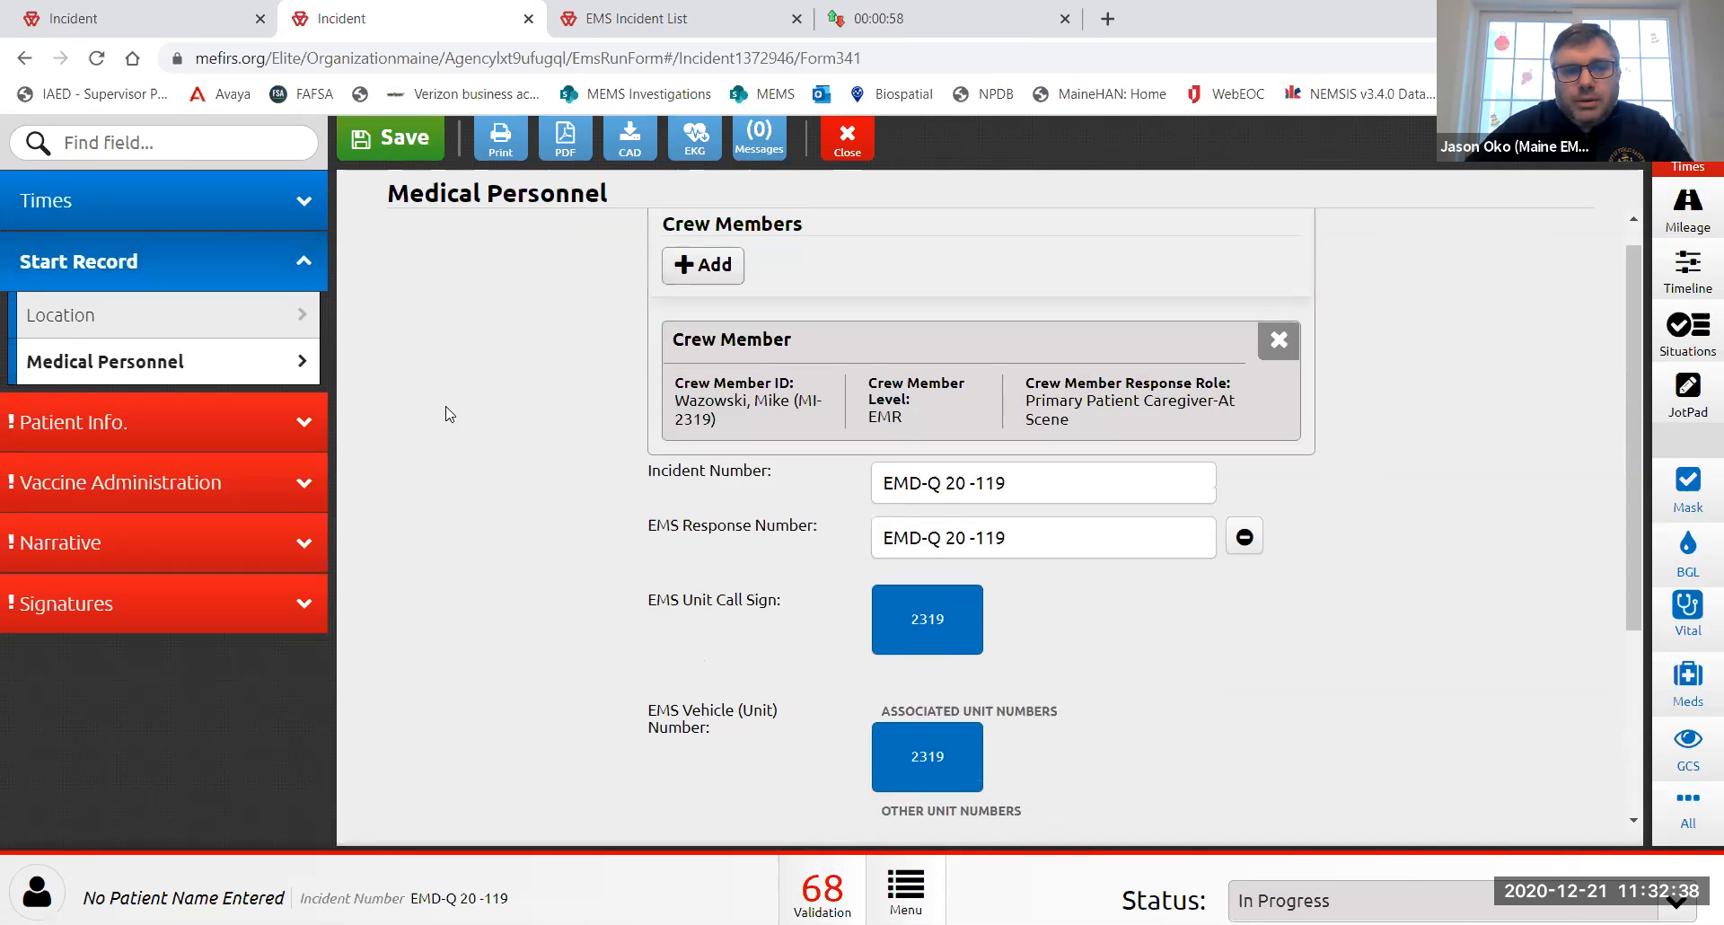
pyautogui.click(244, 269)
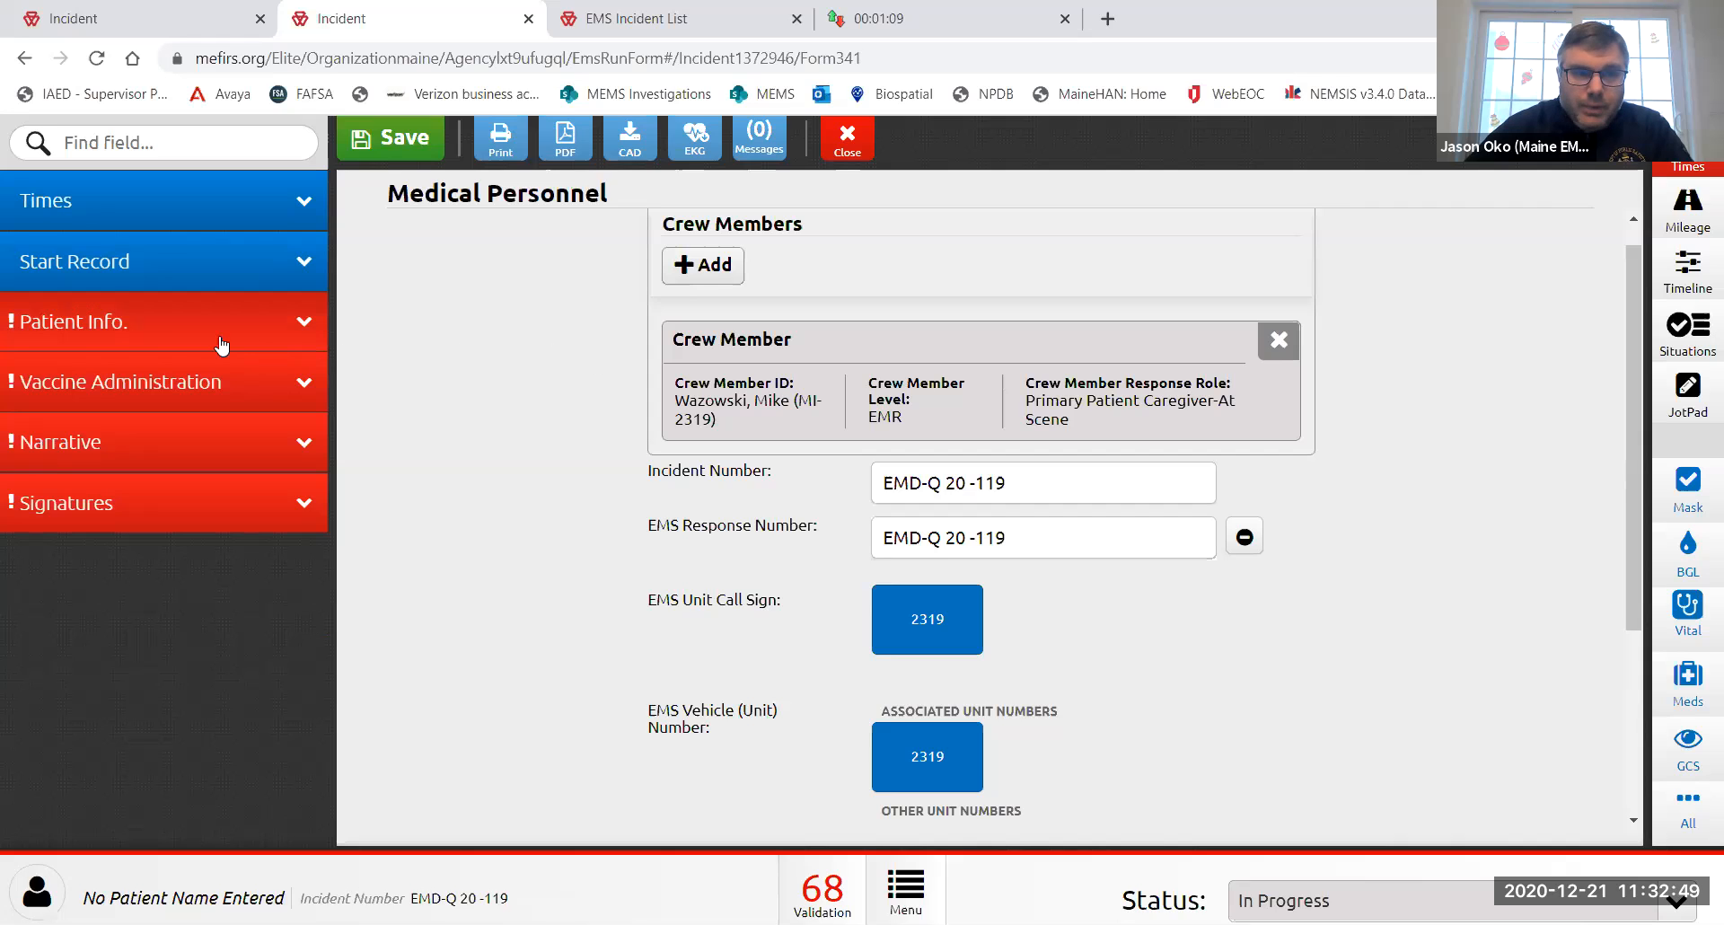
# - Open Patient Info and its Name, Age, and Weight page
pyautogui.click(173, 332)
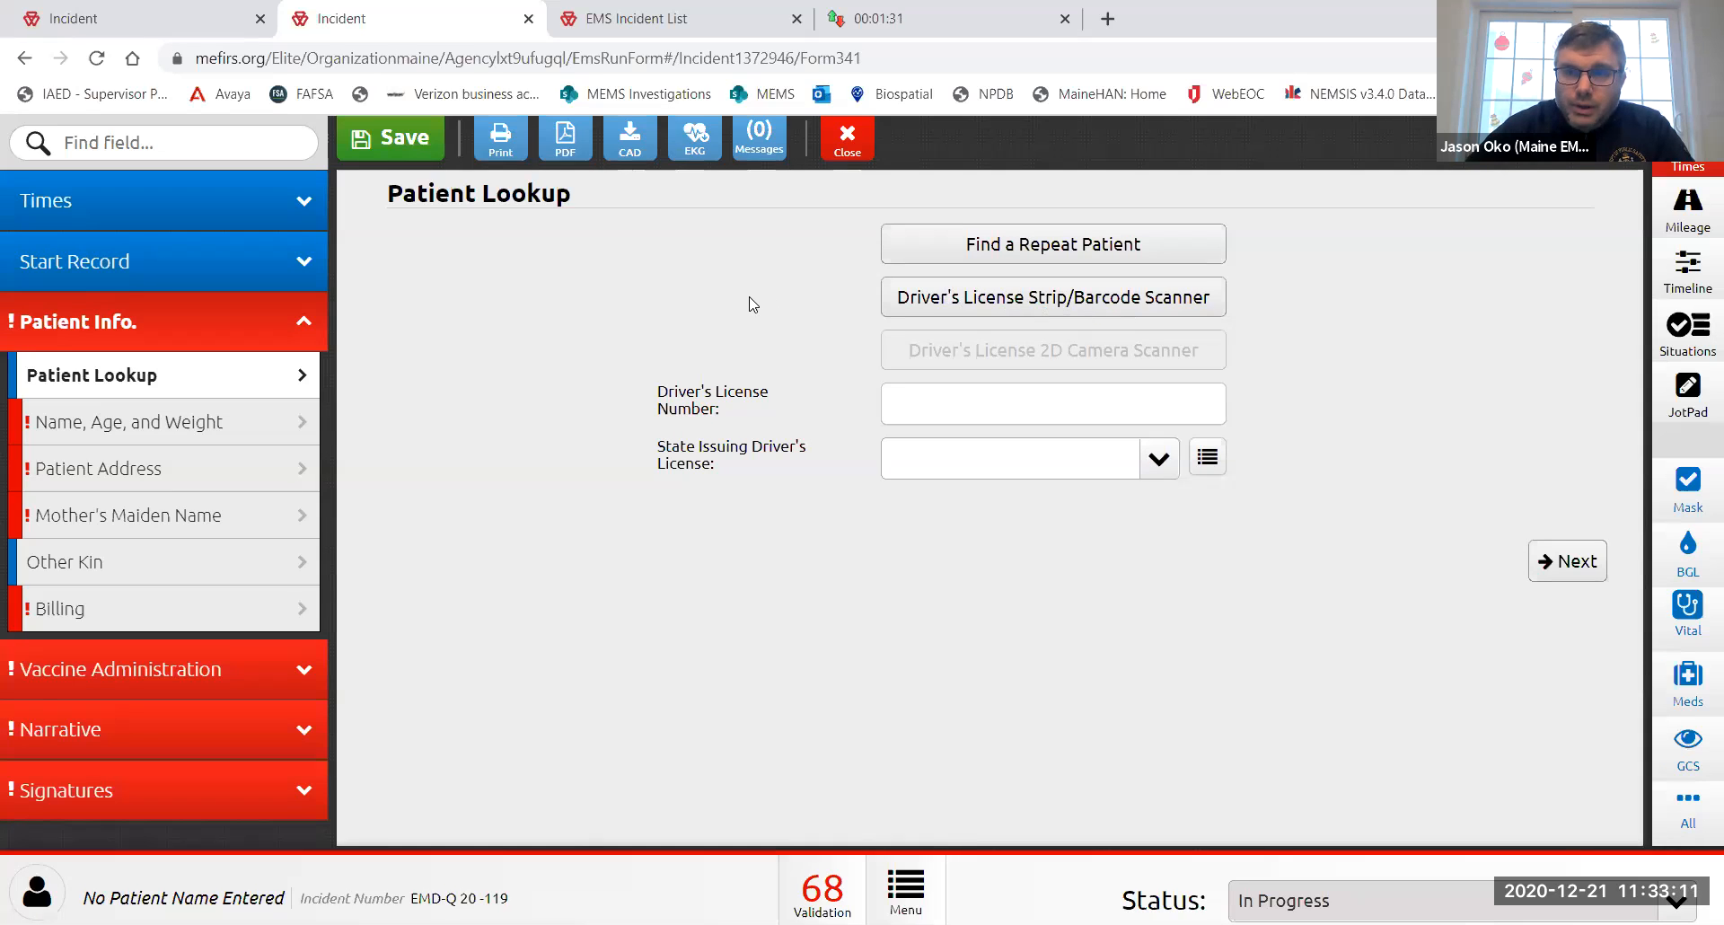
pyautogui.click(209, 429)
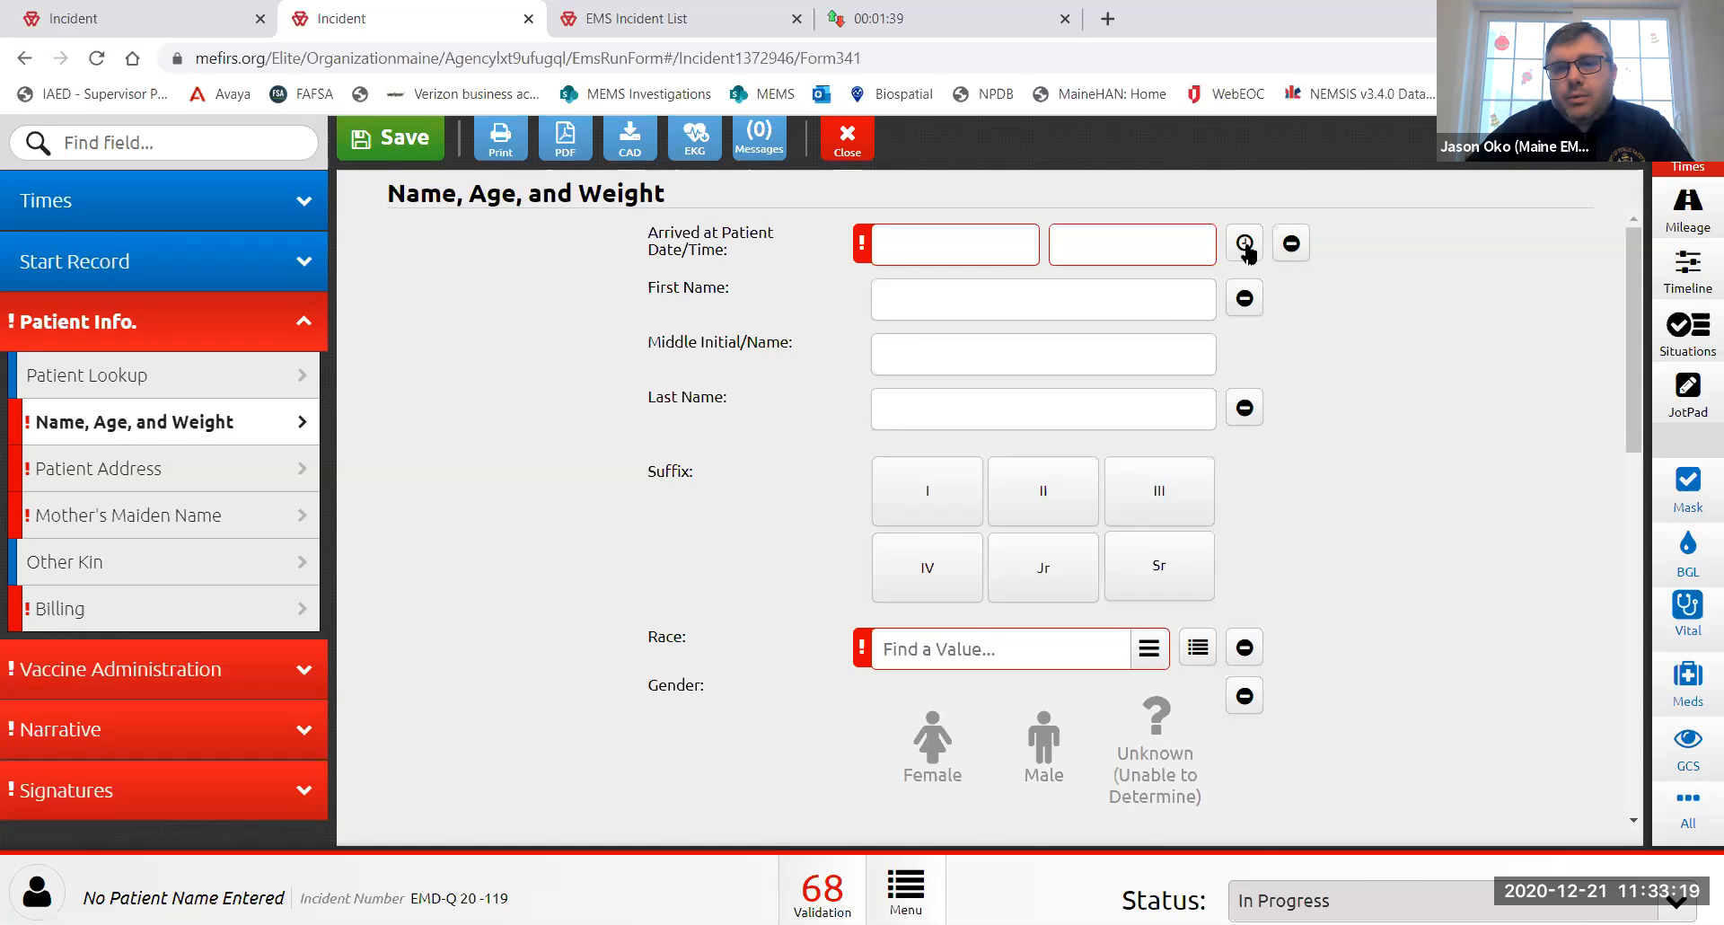
# - Stamp the arrived-at-patient time and enter the patient's first name, middle initial and last name
pyautogui.click(1244, 244)
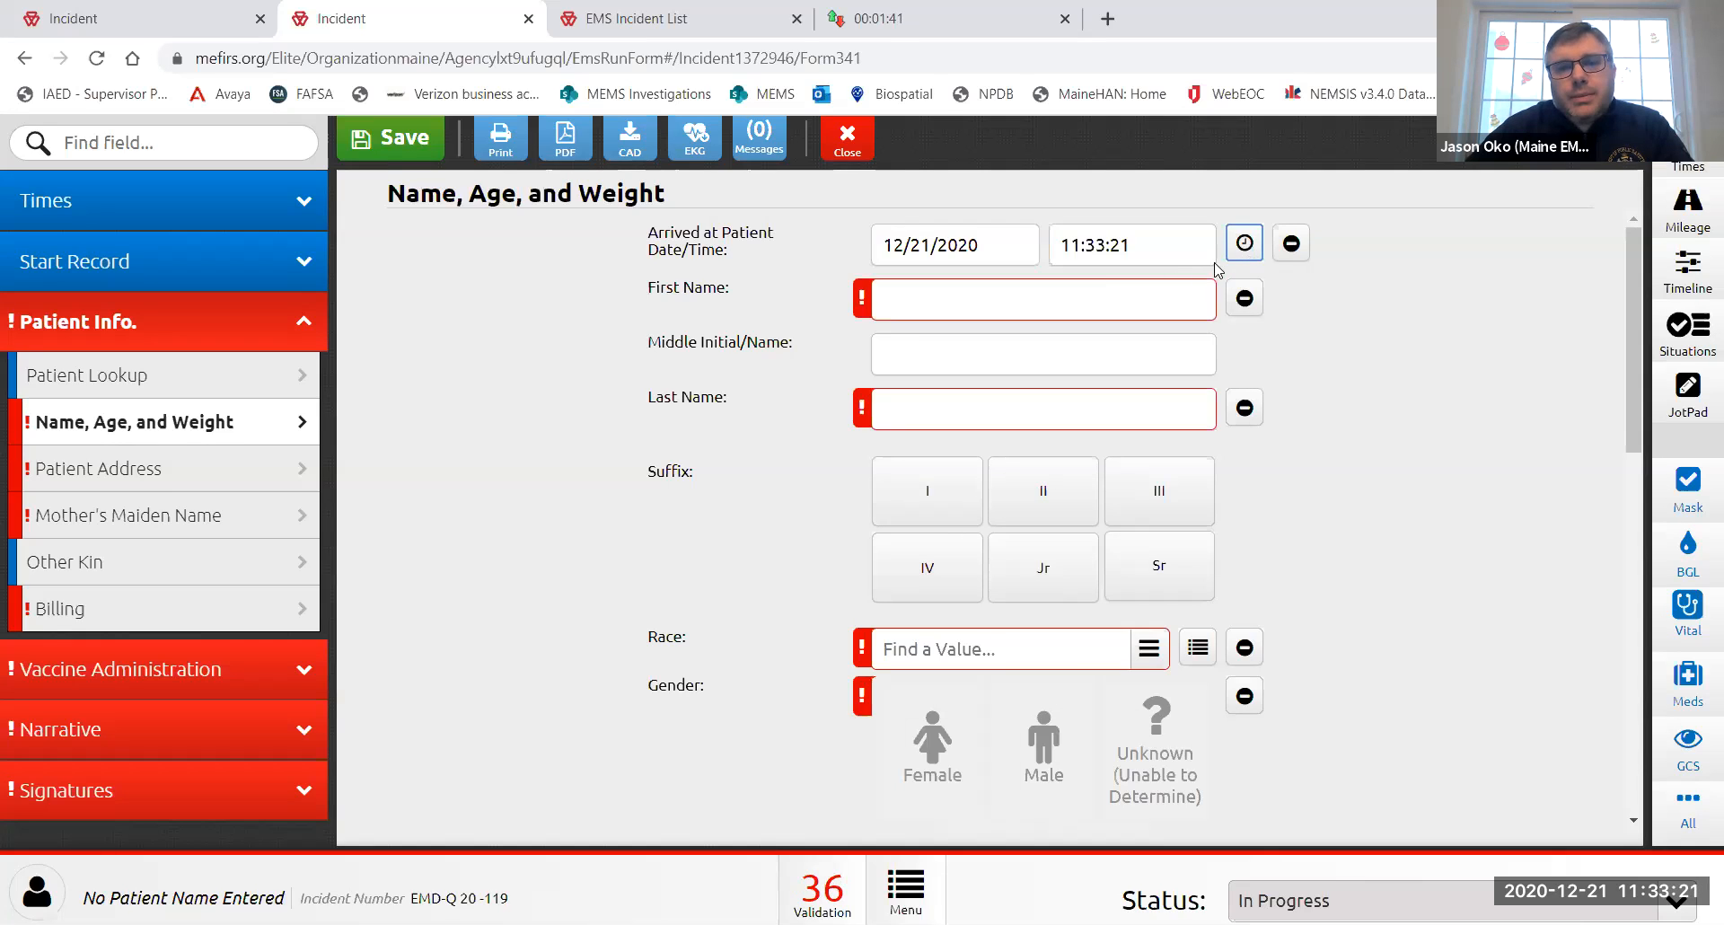
pyautogui.click(936, 304)
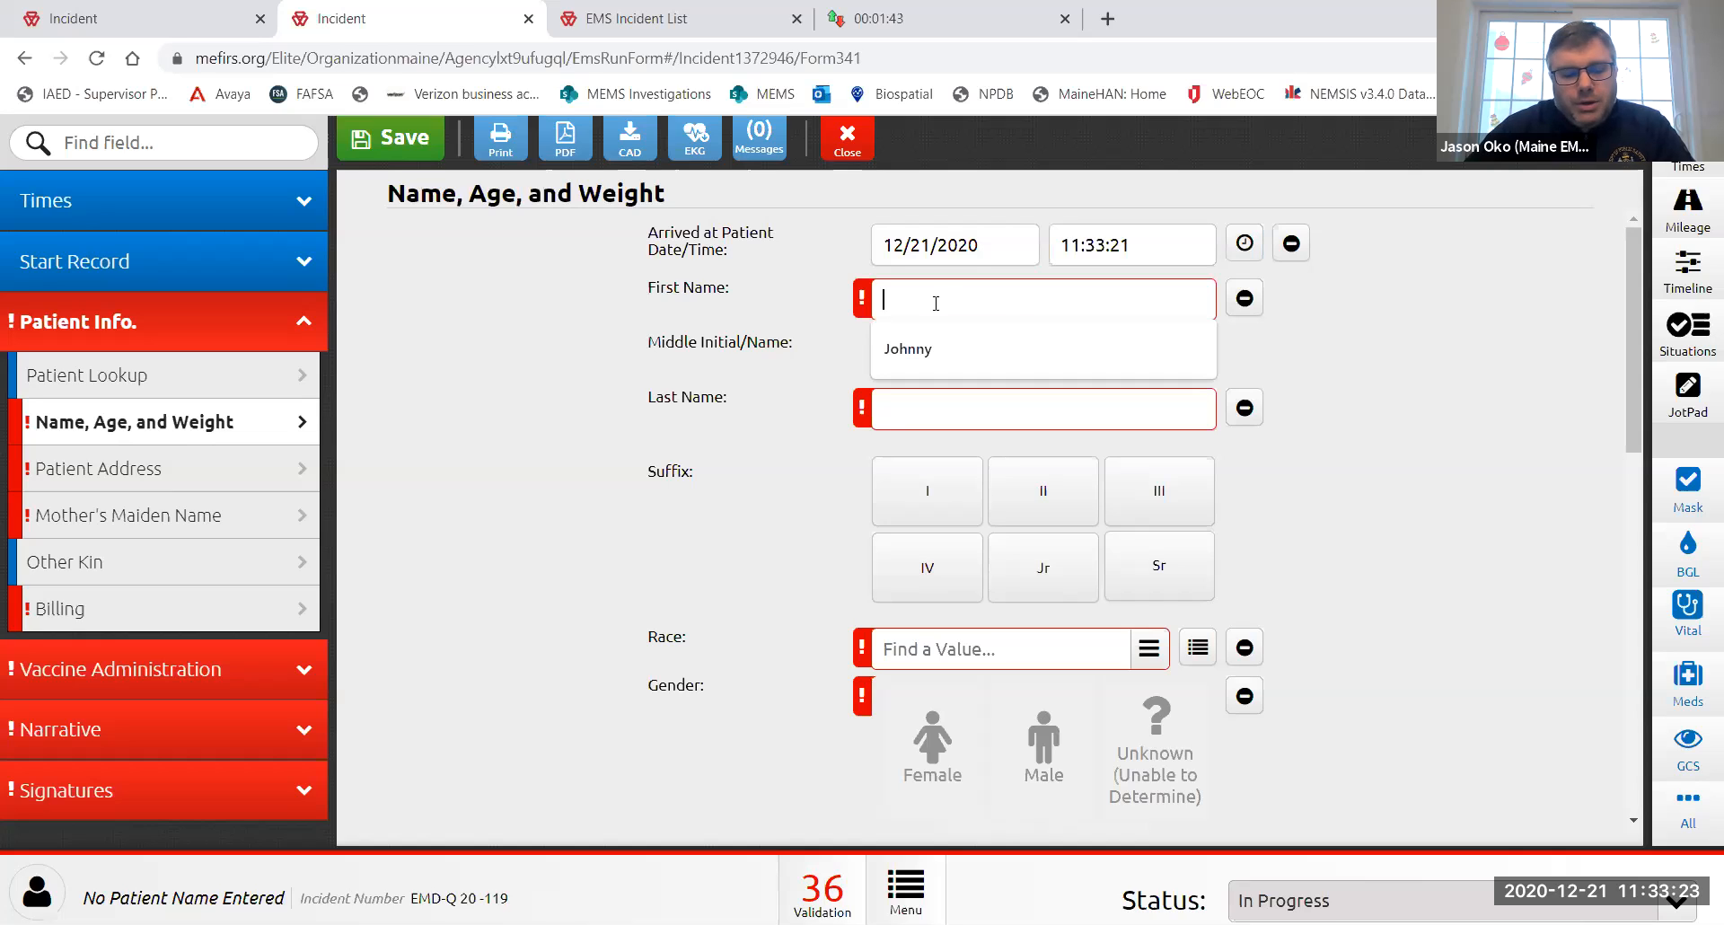
pyautogui.write('Lisa')
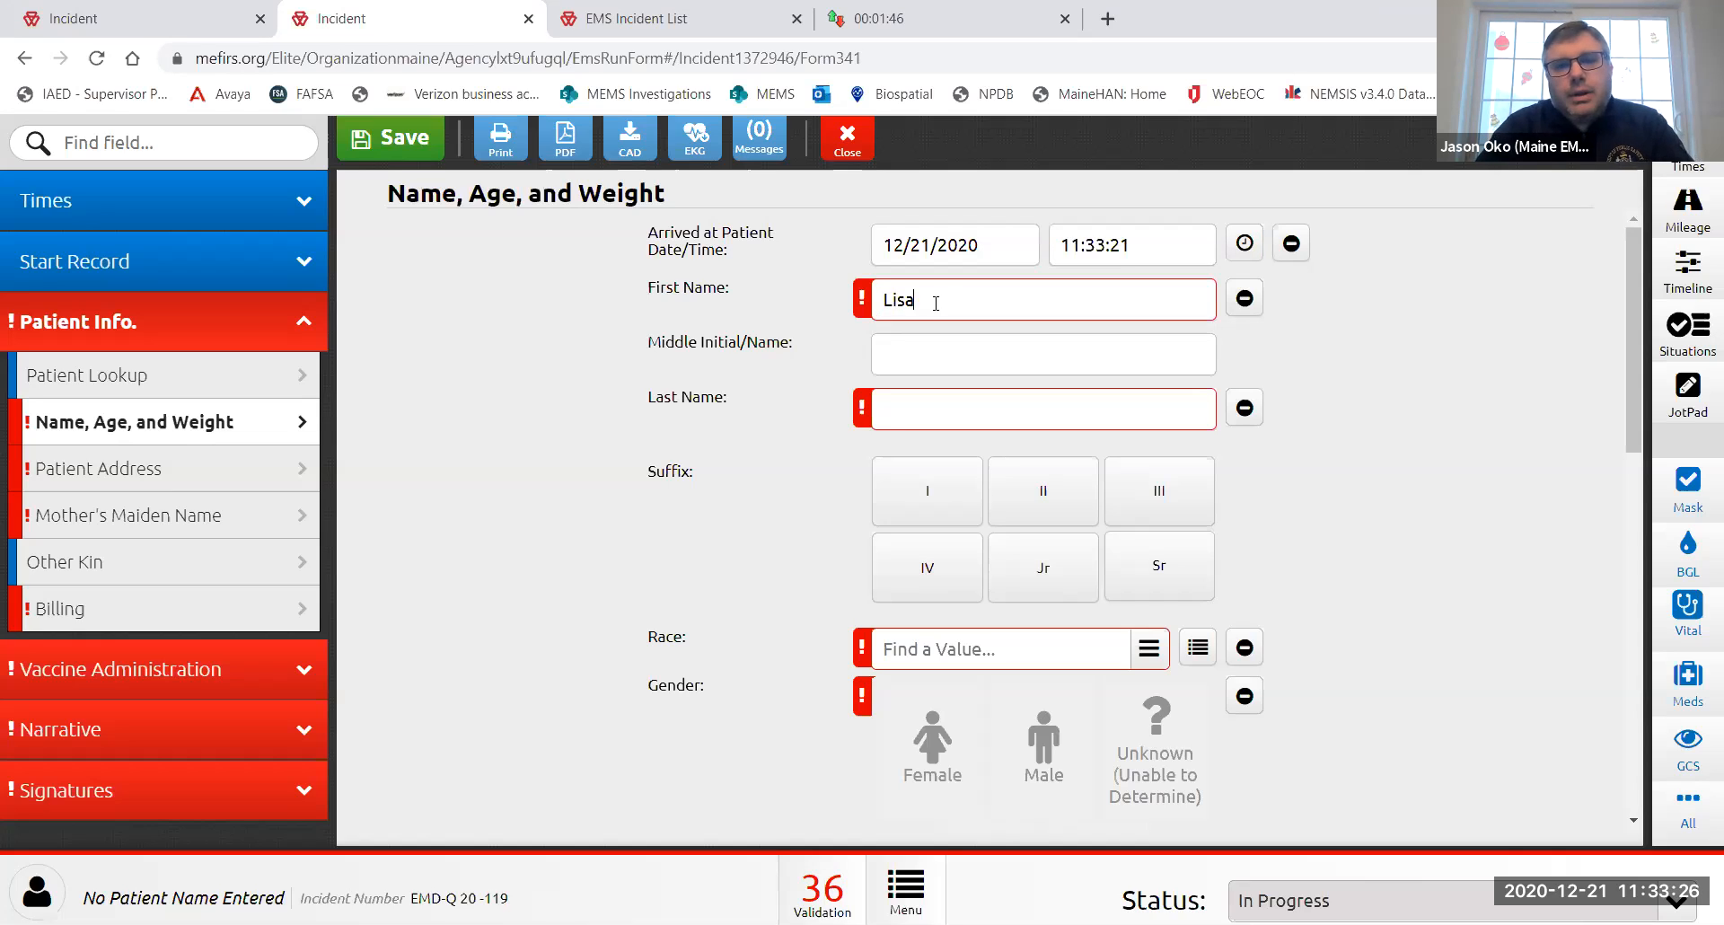
pyautogui.press('Tab')
pyautogui.write('J')
pyautogui.press('Tab')
pyautogui.write('Covid')
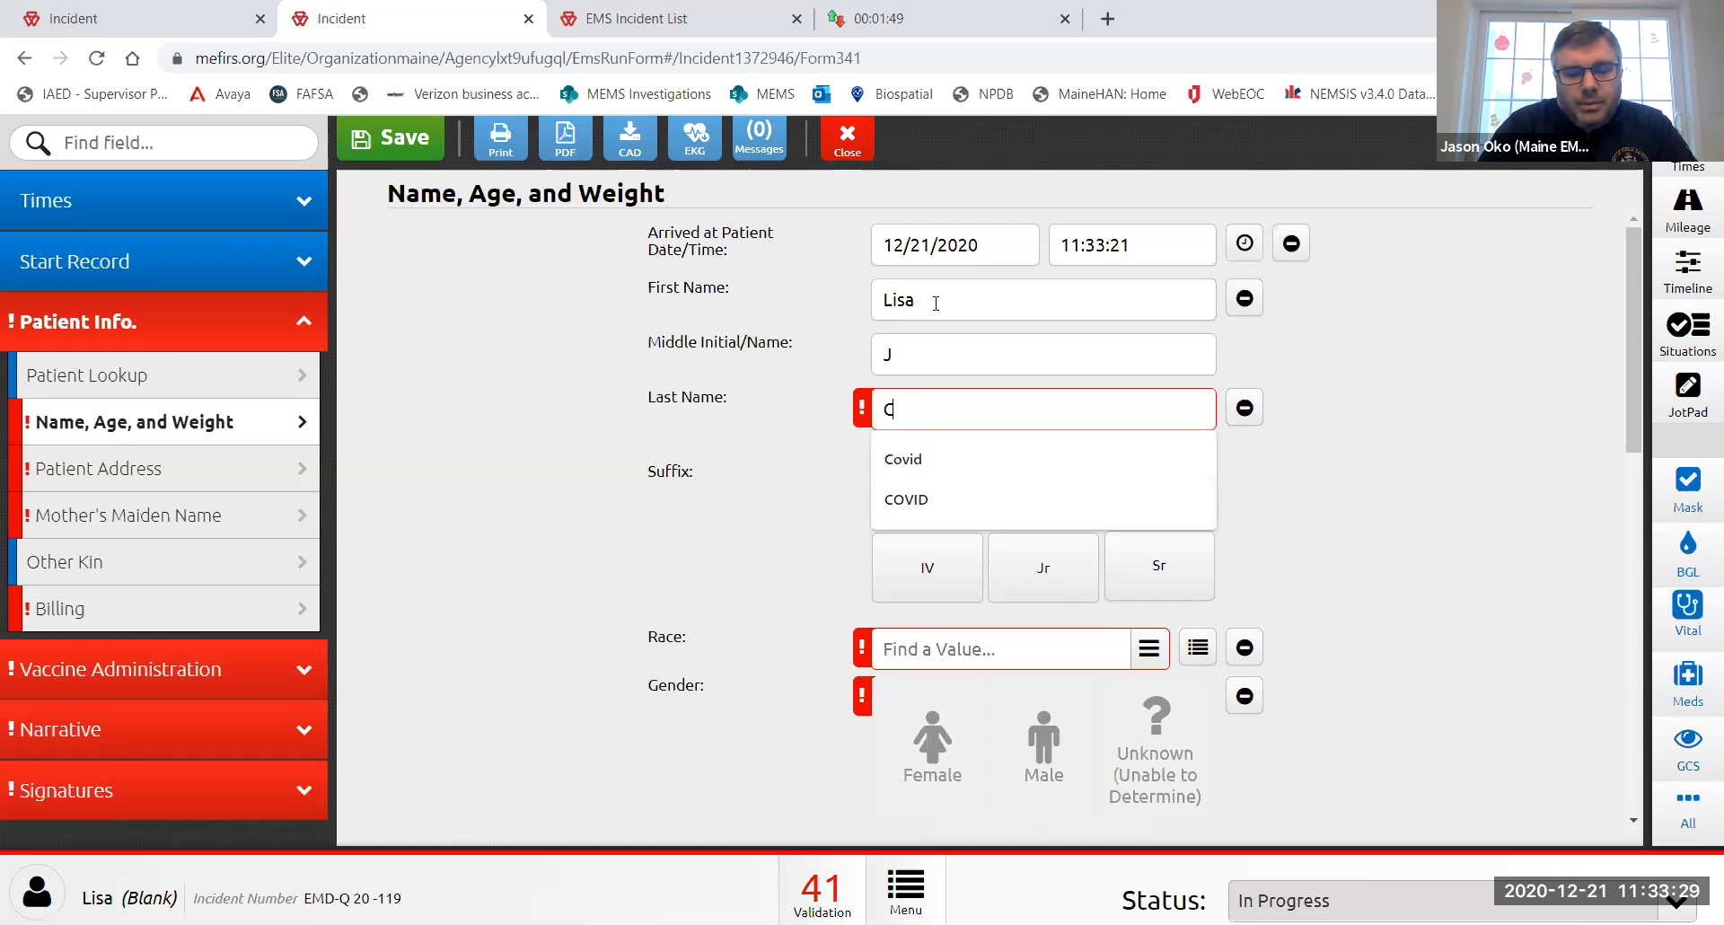
pyautogui.click(817, 446)
# - Set the patient's race to White and gender to Female
pyautogui.scroll(-1, 840, 539)
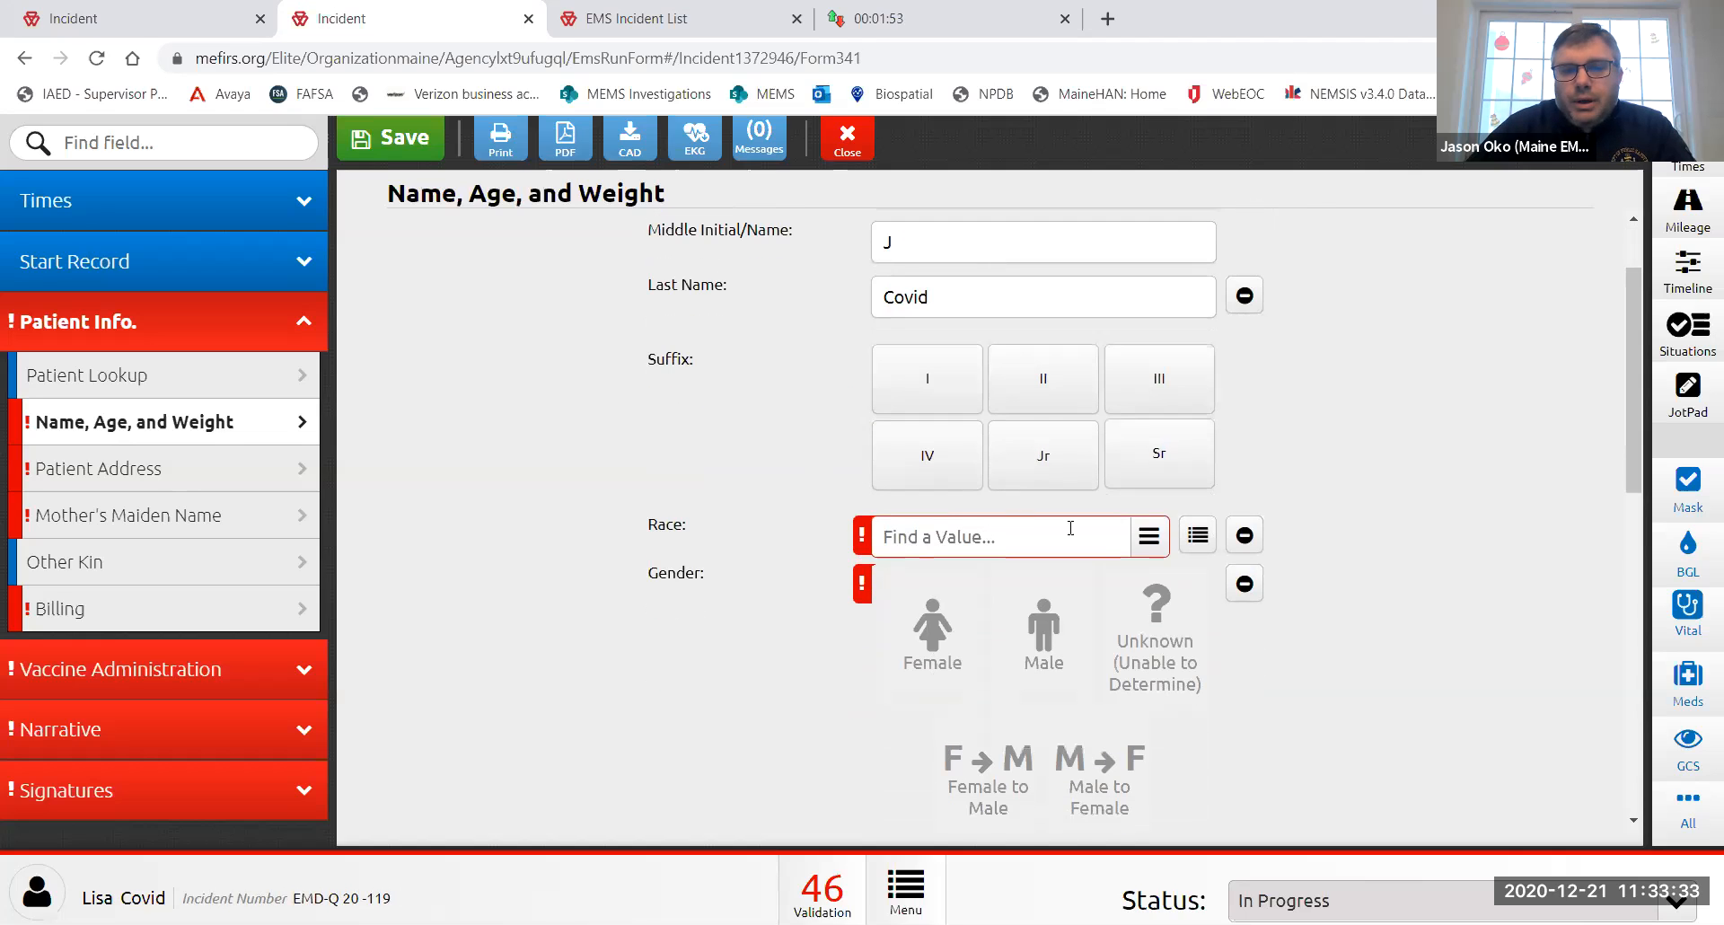
pyautogui.click(1141, 542)
pyautogui.click(929, 482)
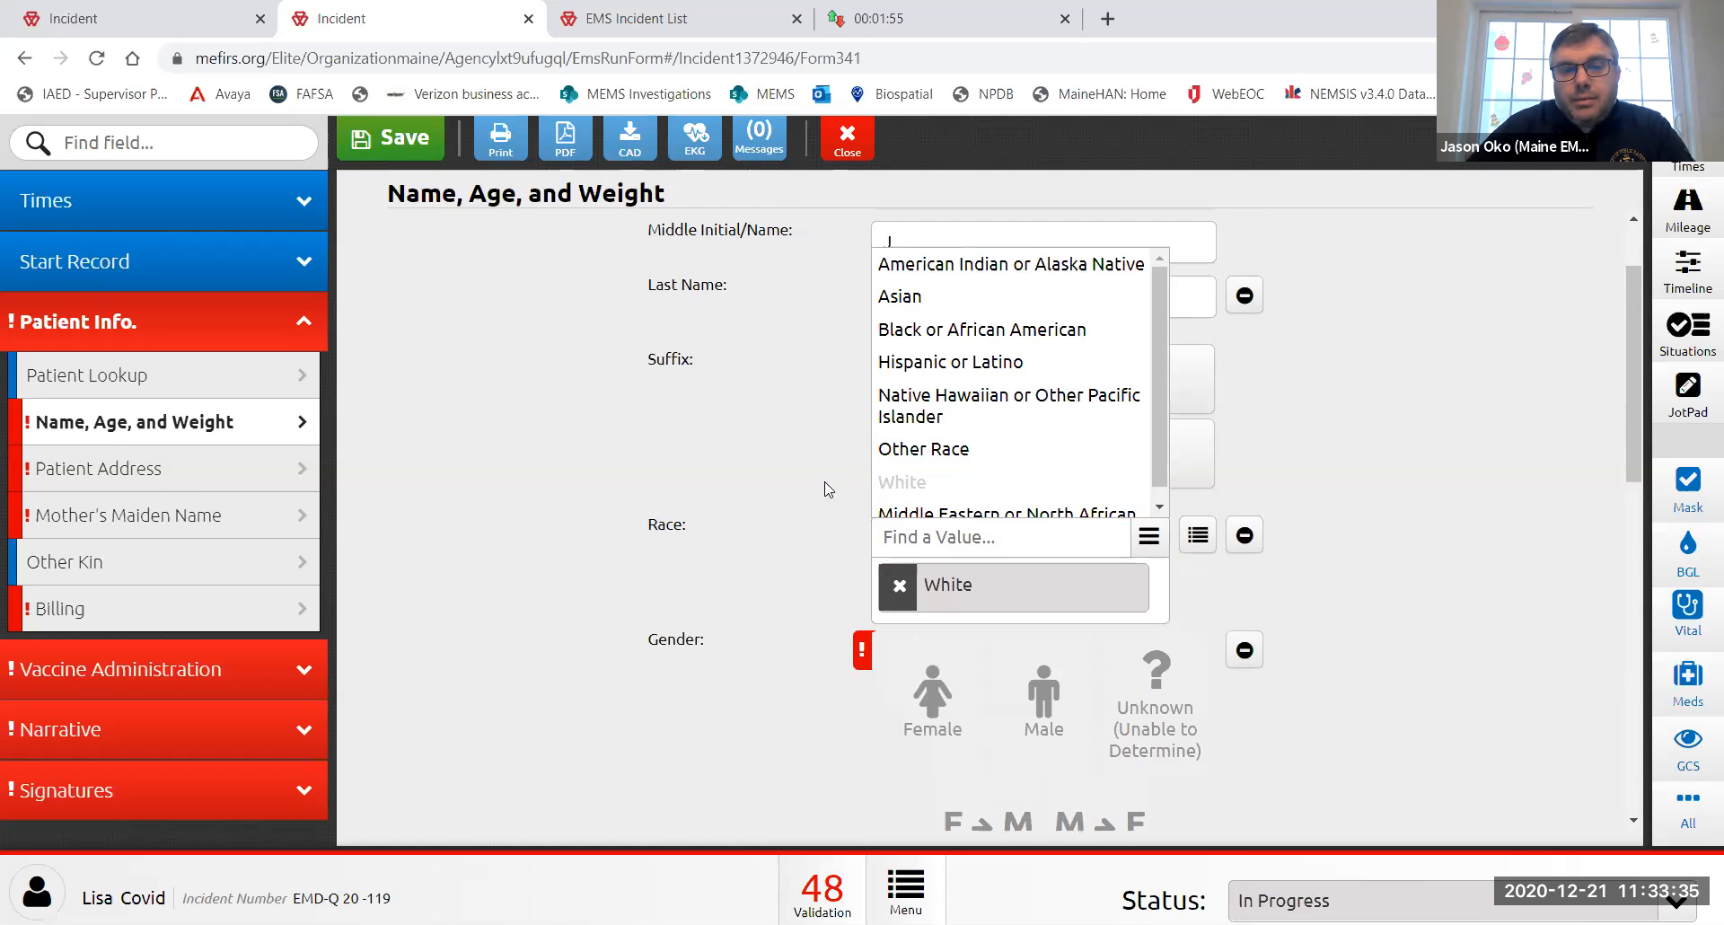
pyautogui.scroll(-3, 808, 498)
pyautogui.click(943, 484)
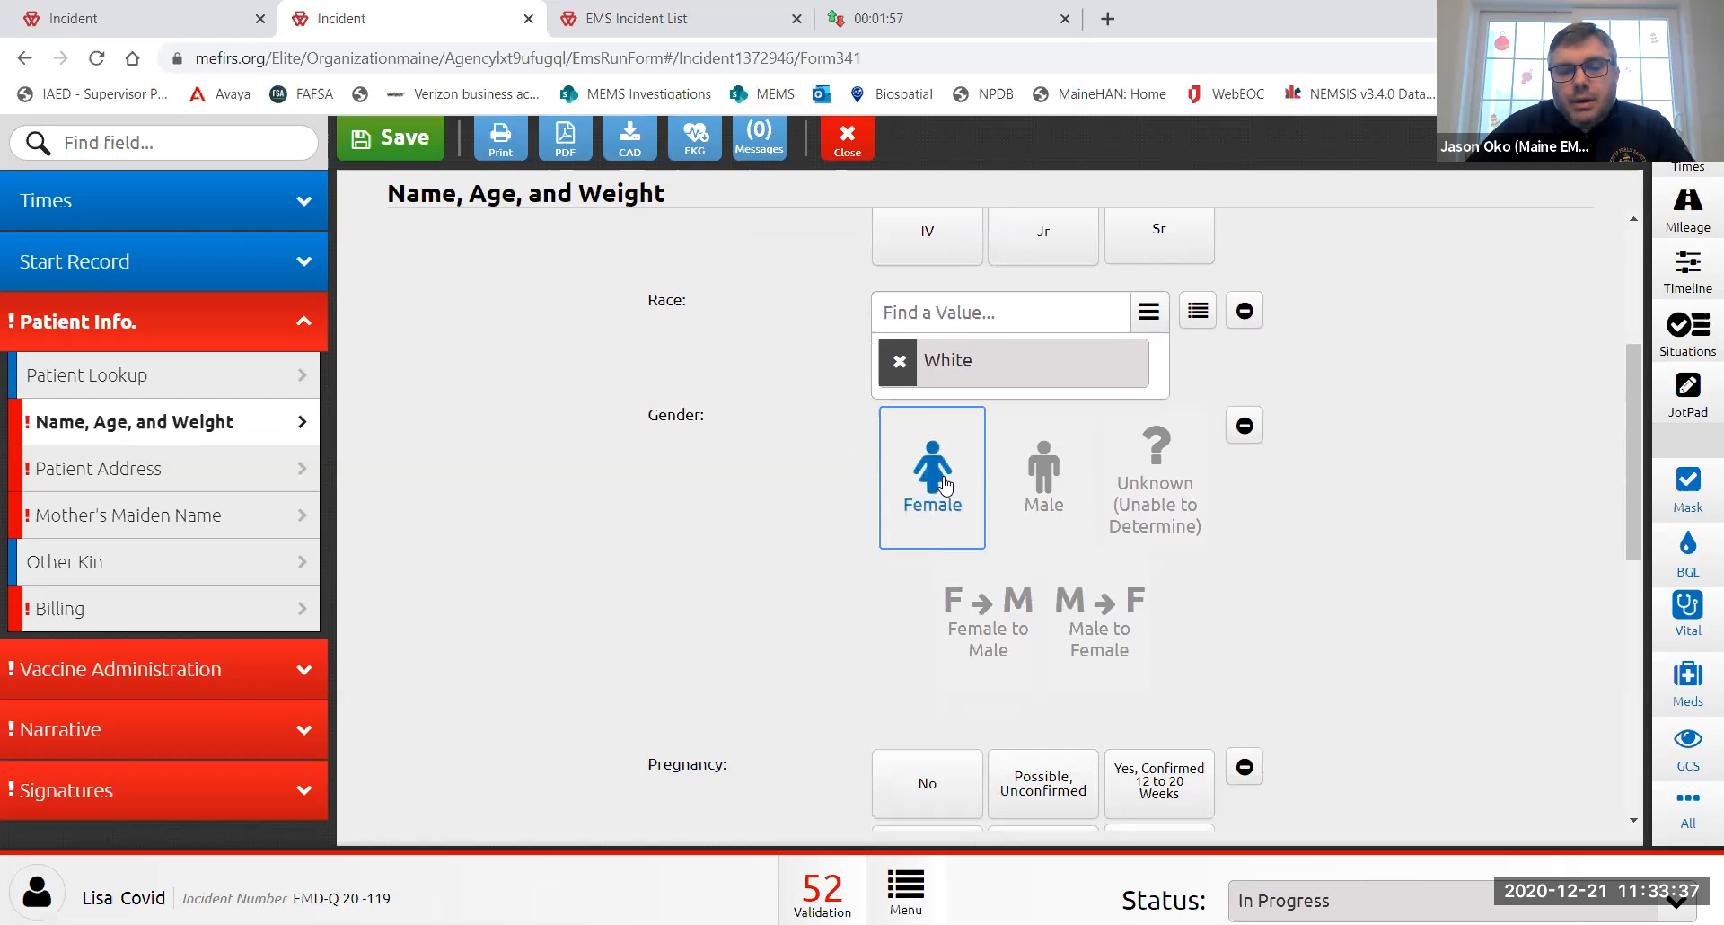
pyautogui.scroll(-3, 827, 485)
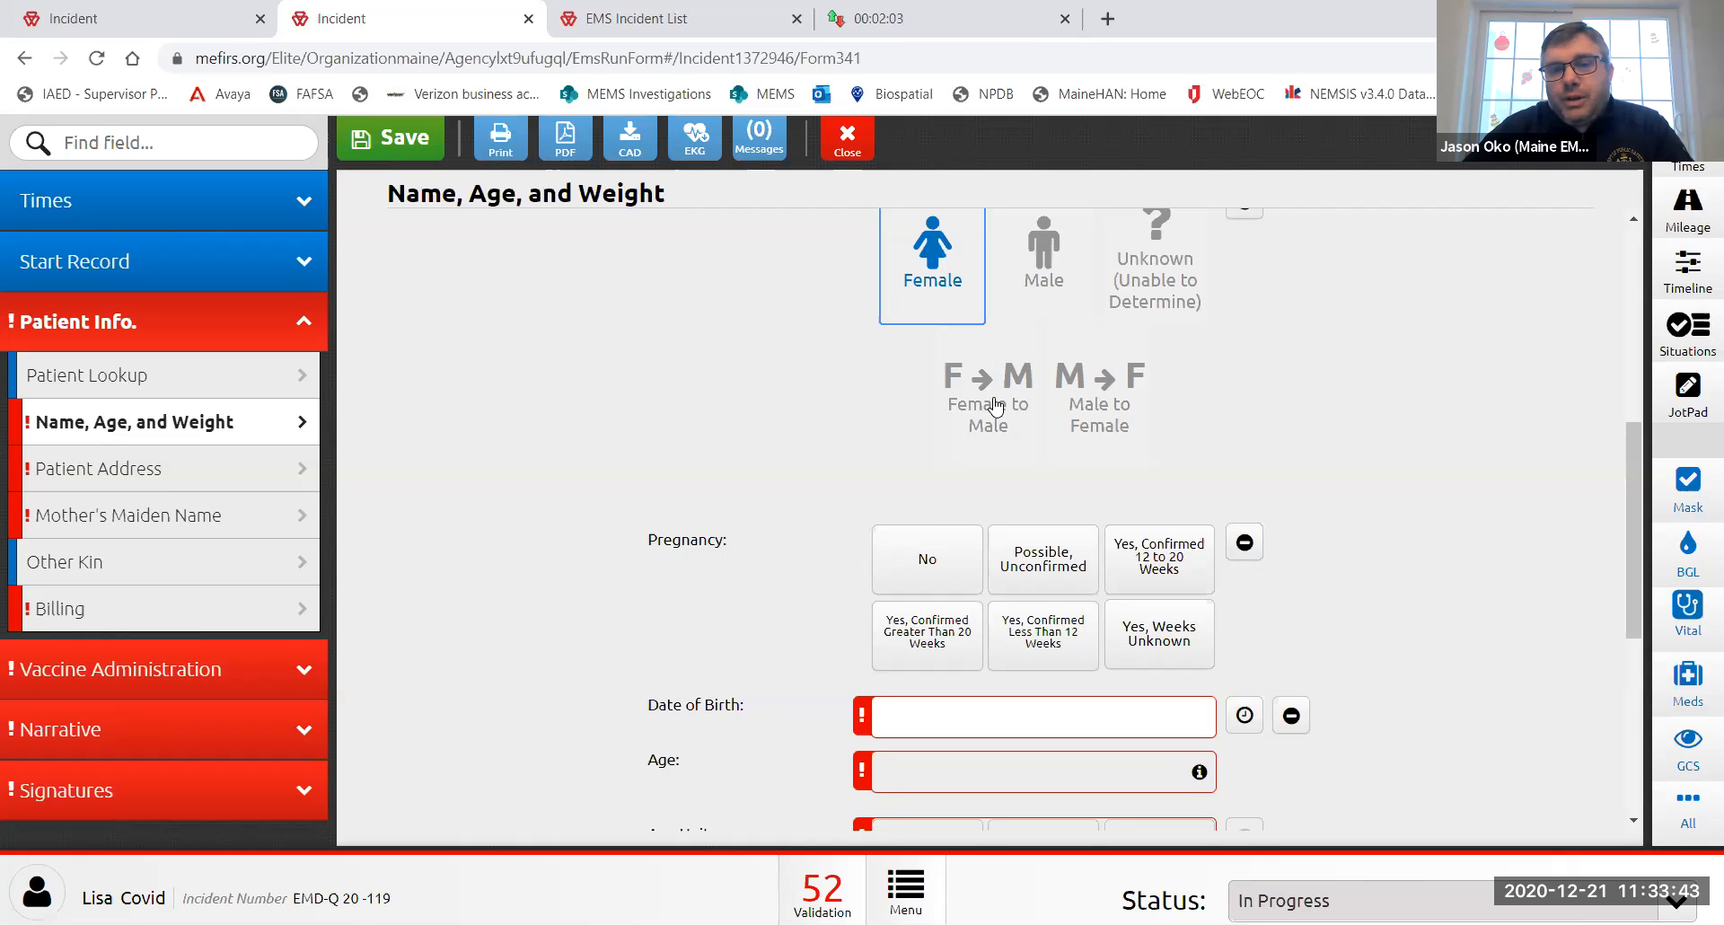
pyautogui.click(1044, 267)
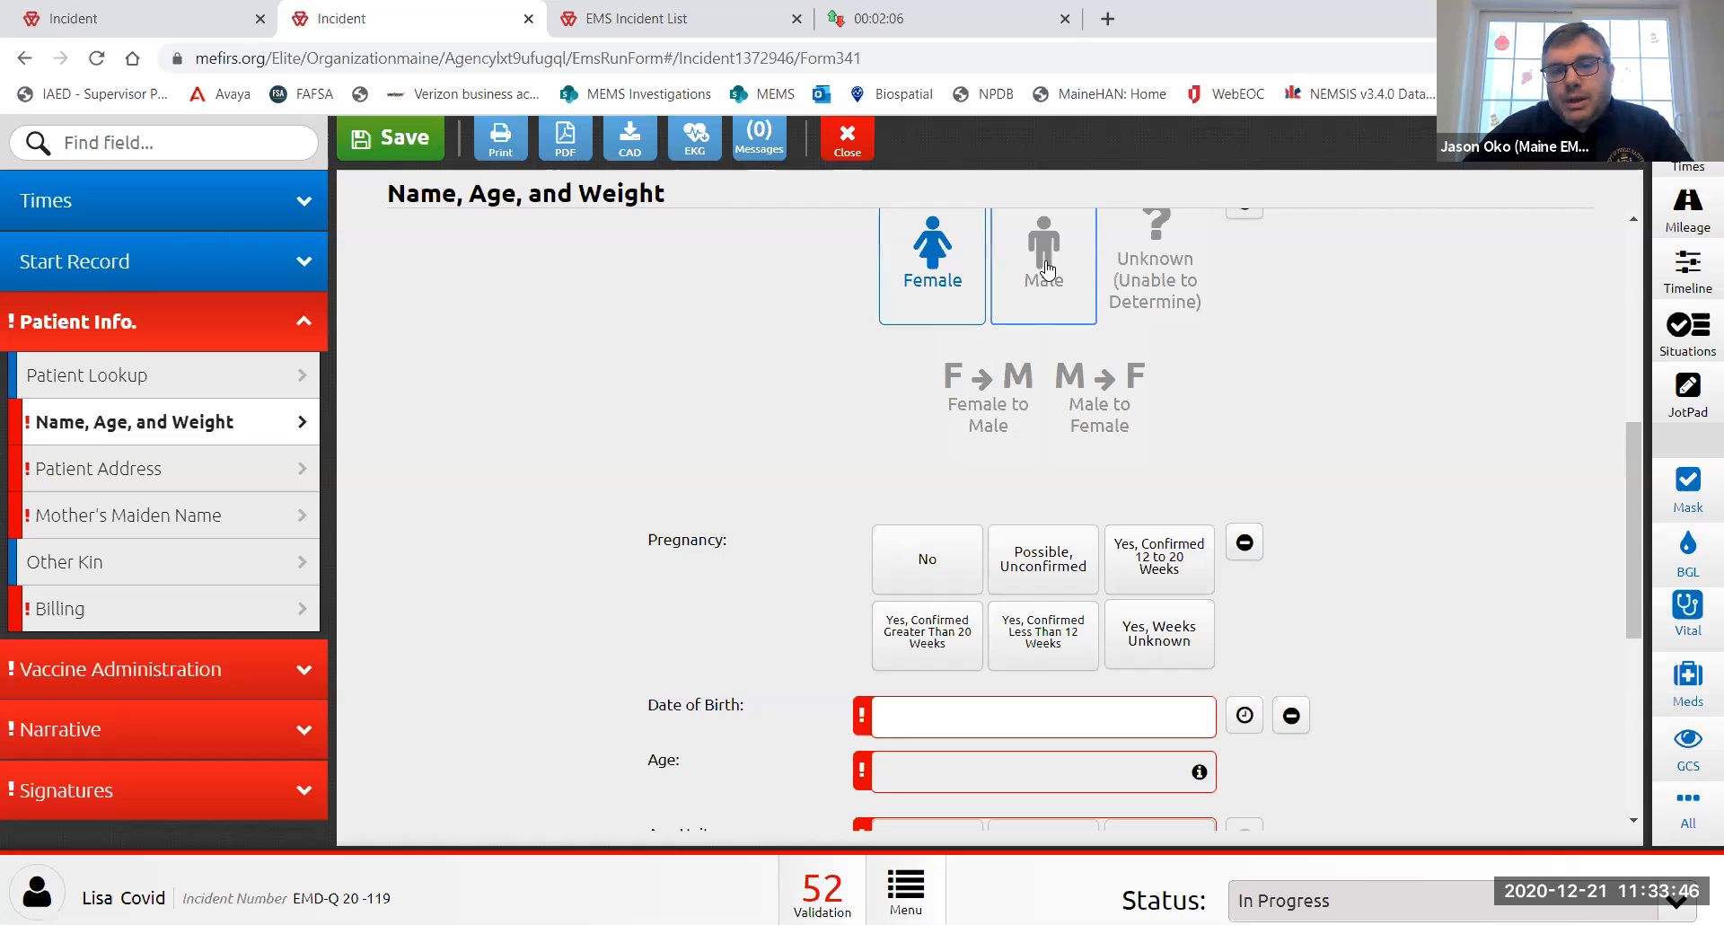
pyautogui.click(1106, 381)
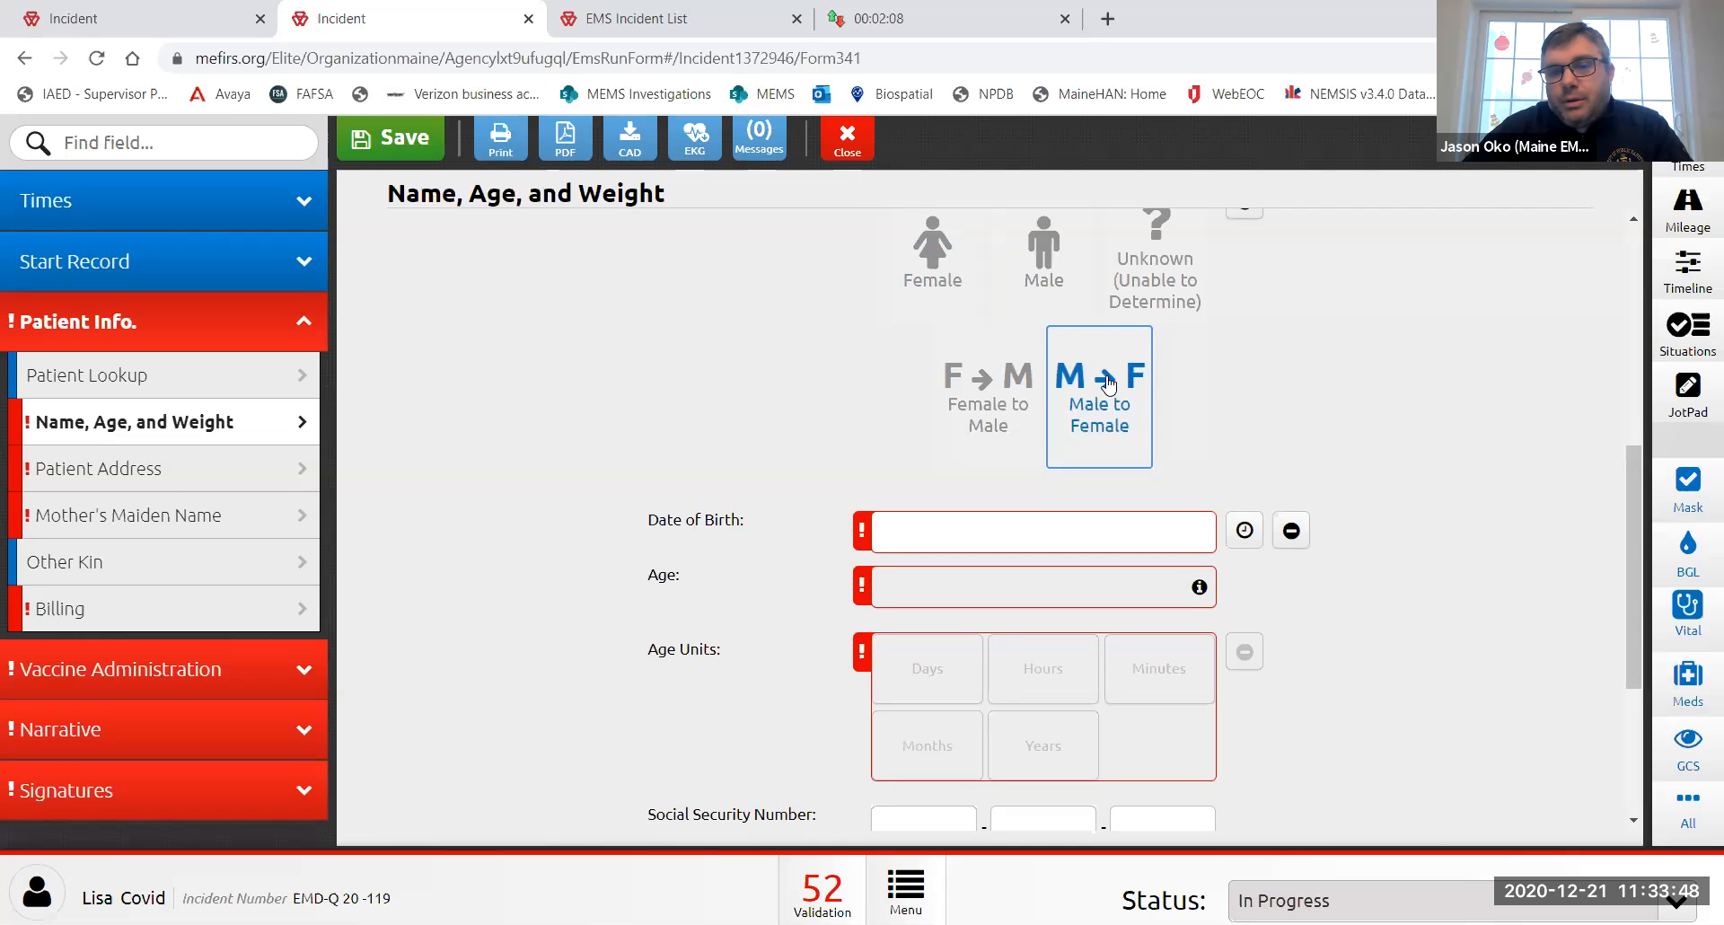
pyautogui.click(934, 269)
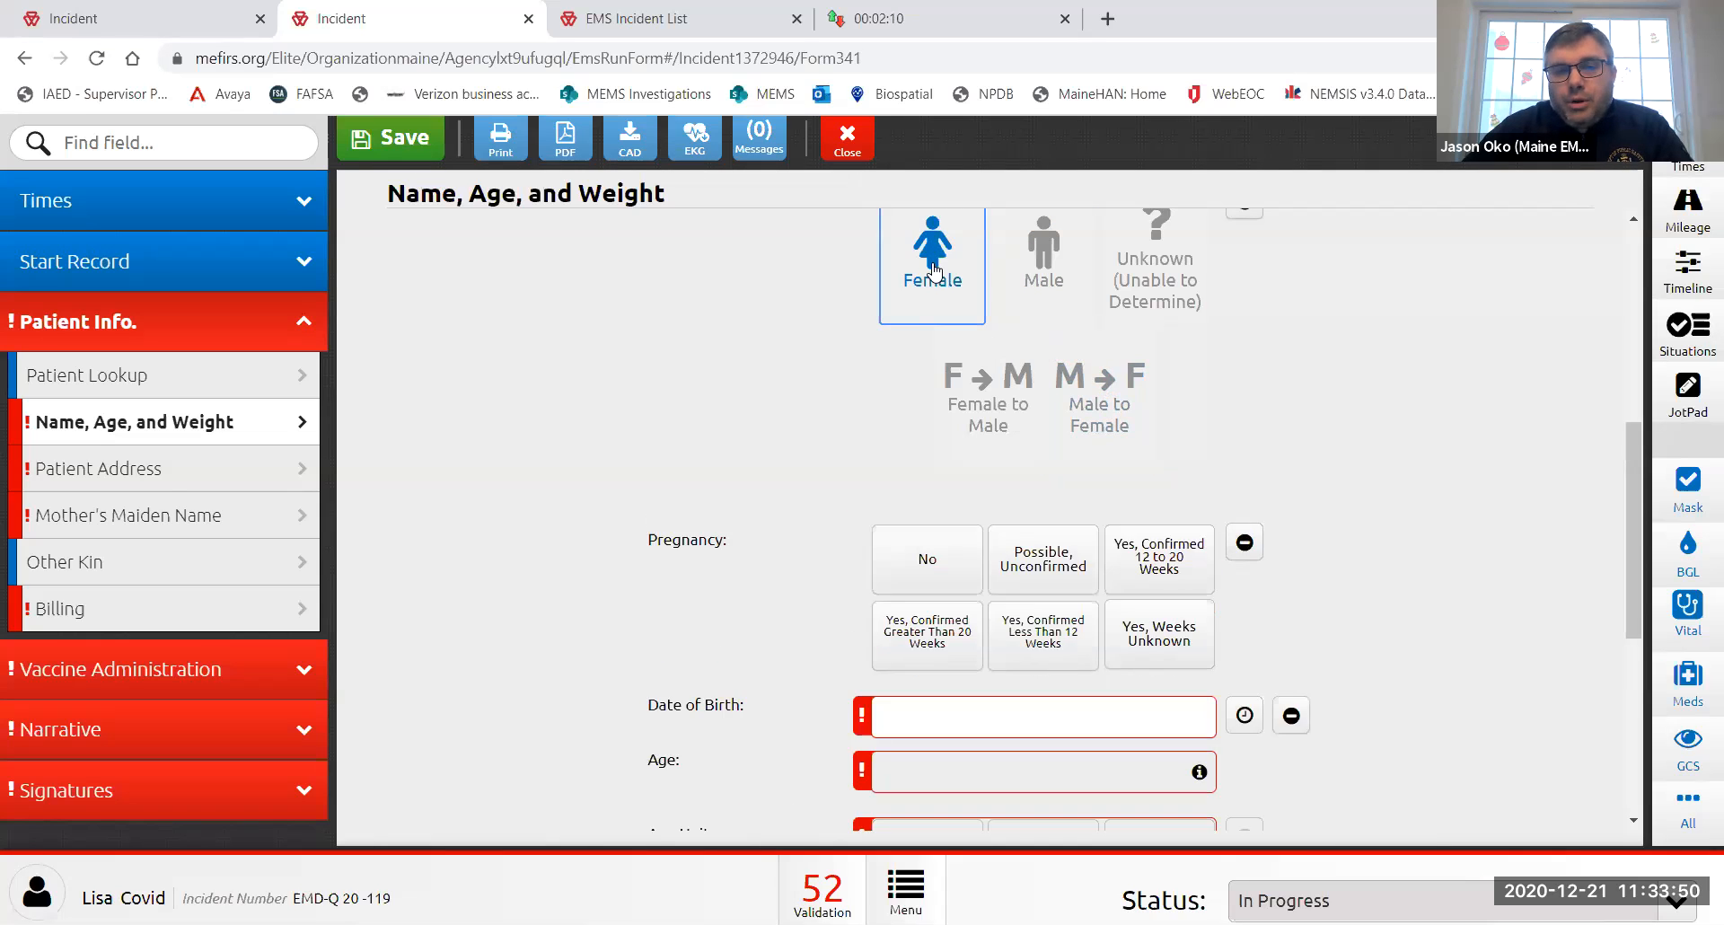
pyautogui.click(990, 386)
pyautogui.click(922, 270)
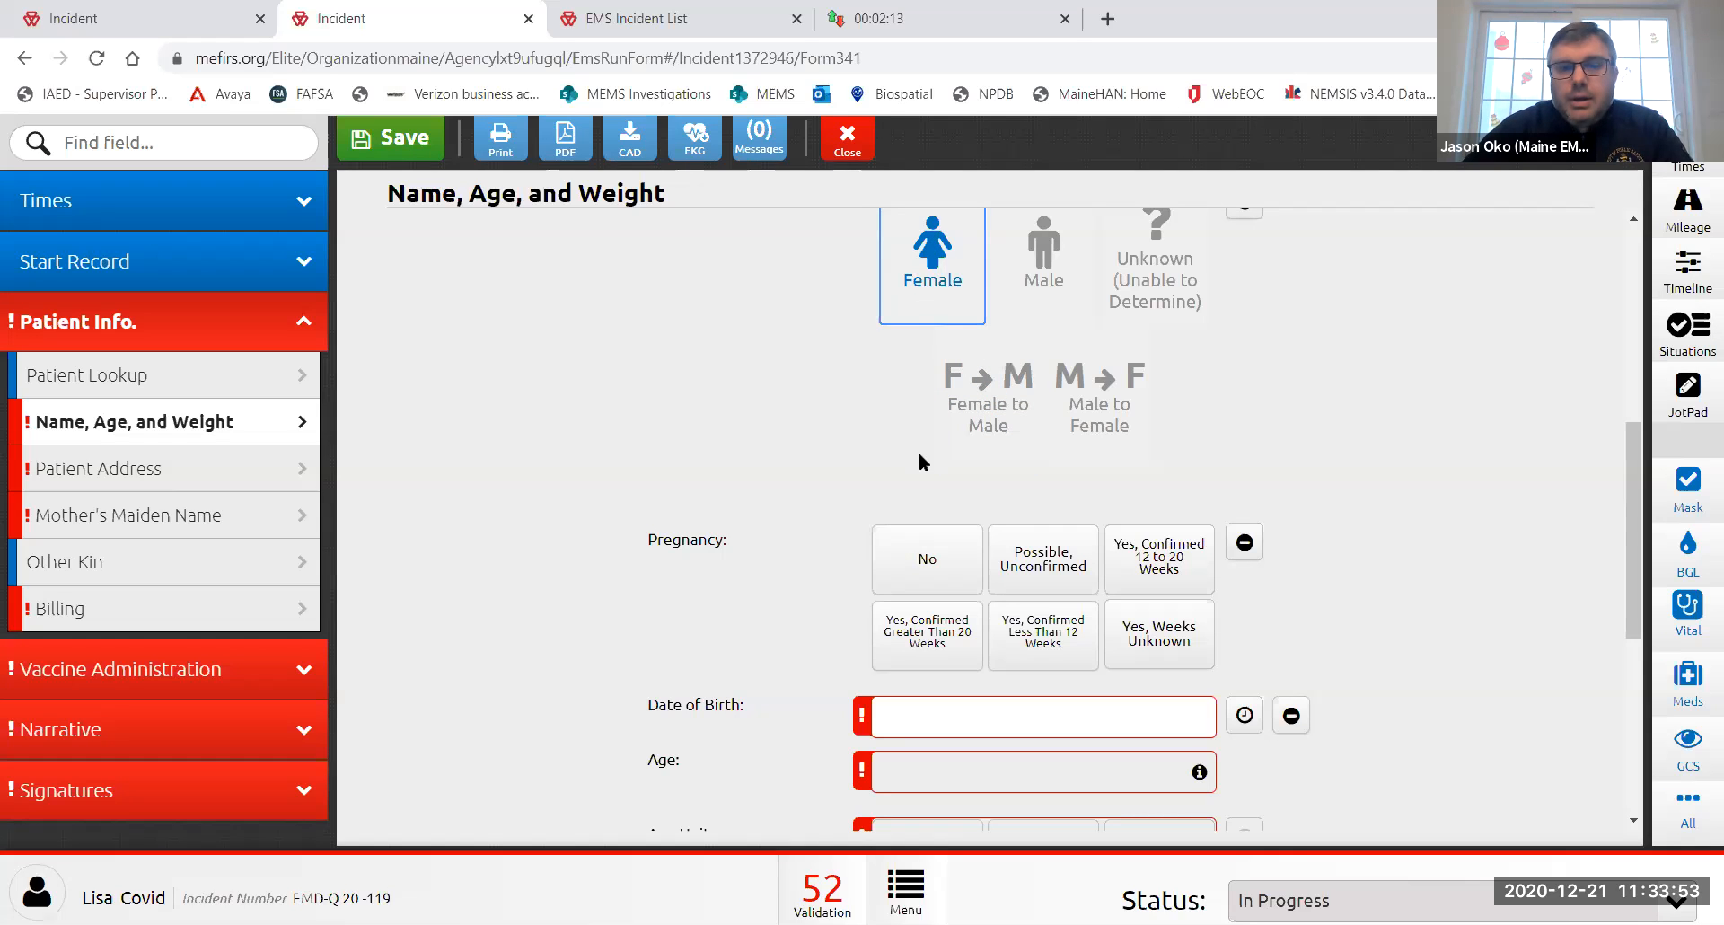
pyautogui.scroll(-1, 918, 450)
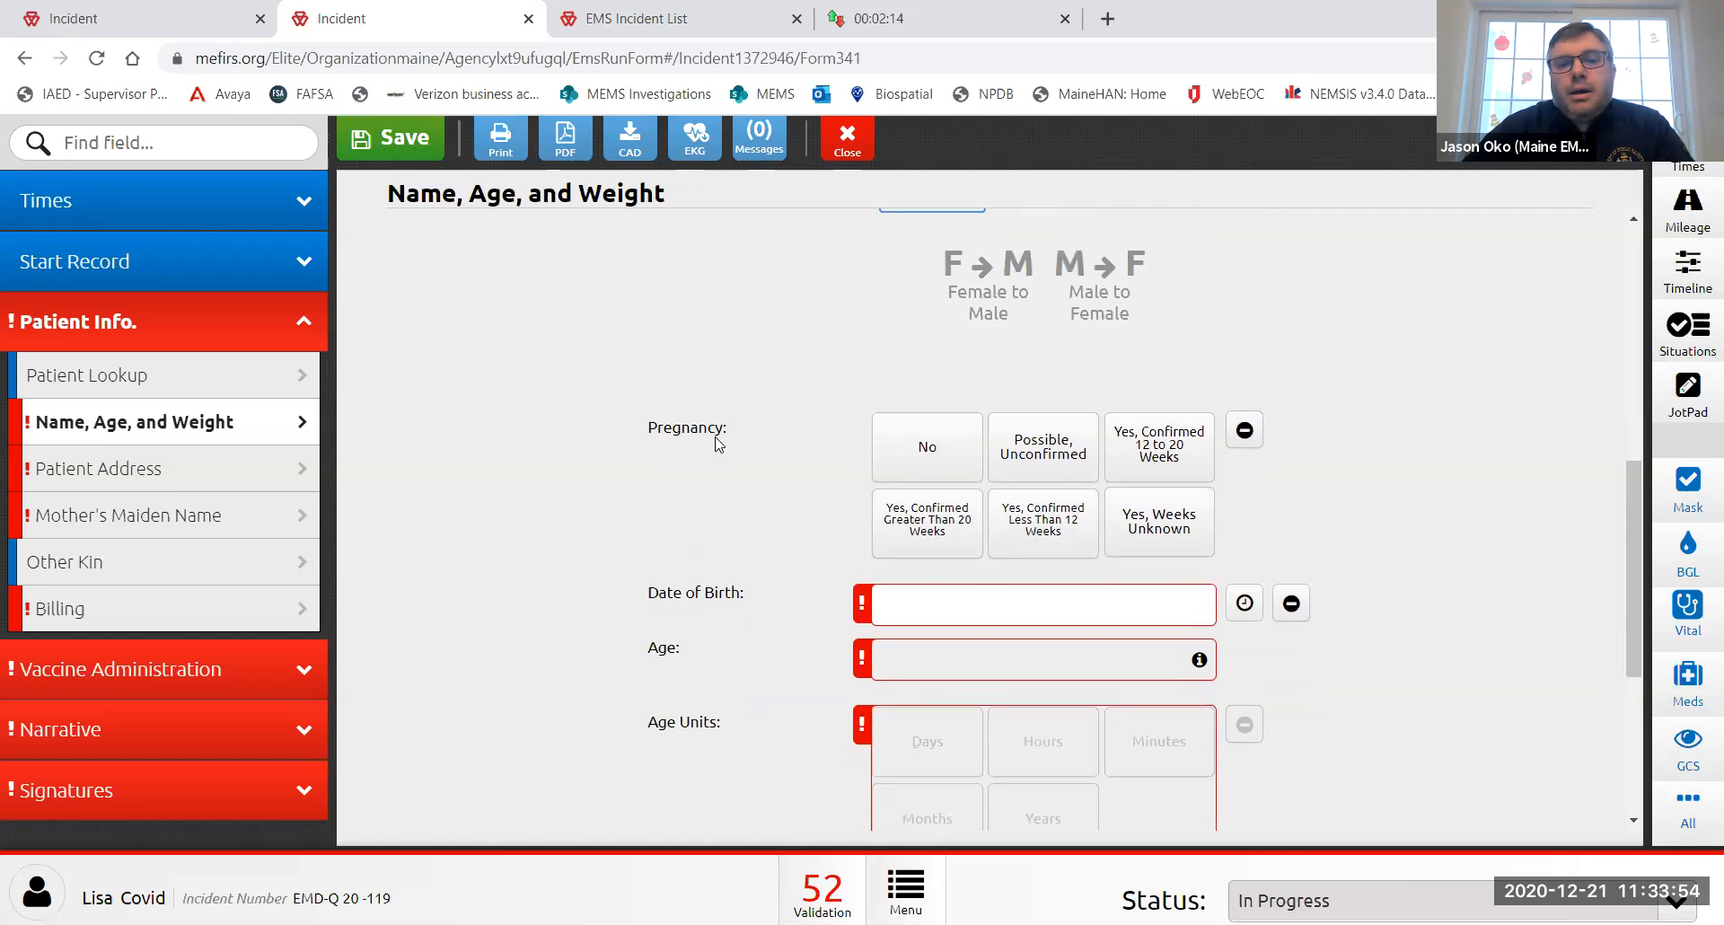
# - Answer pregnancy Yes (weeks unknown), doctor discussion No, and record the patient accepts the vaccine
pyautogui.click(1171, 531)
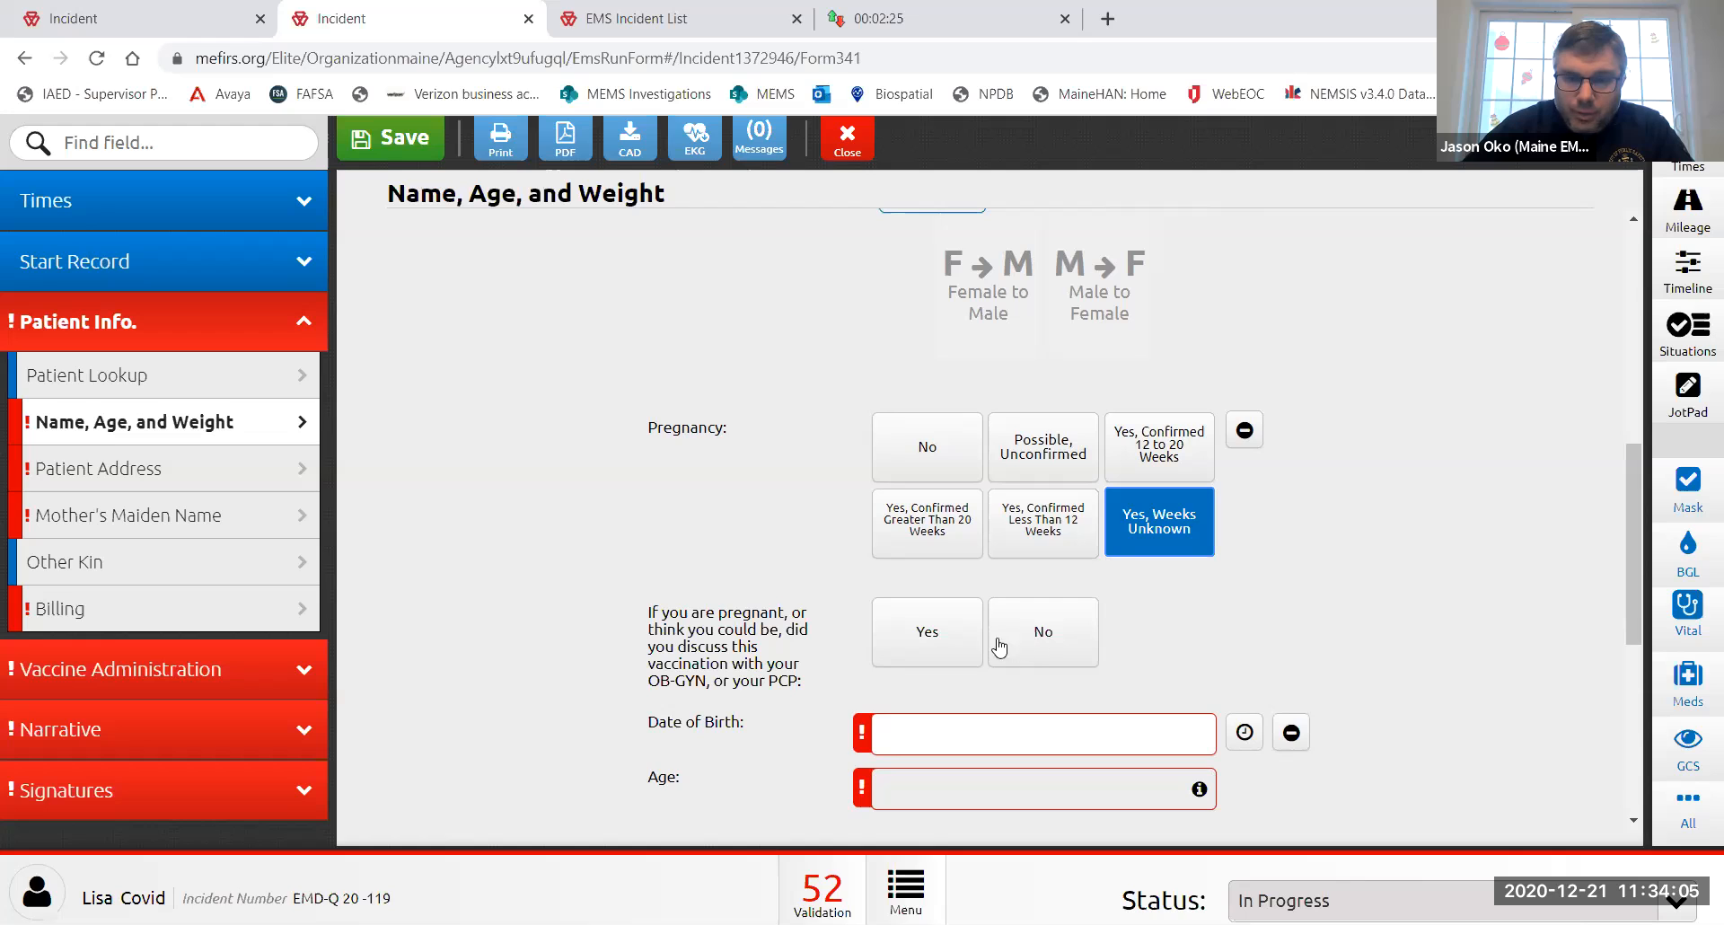
pyautogui.click(930, 645)
pyautogui.click(1059, 633)
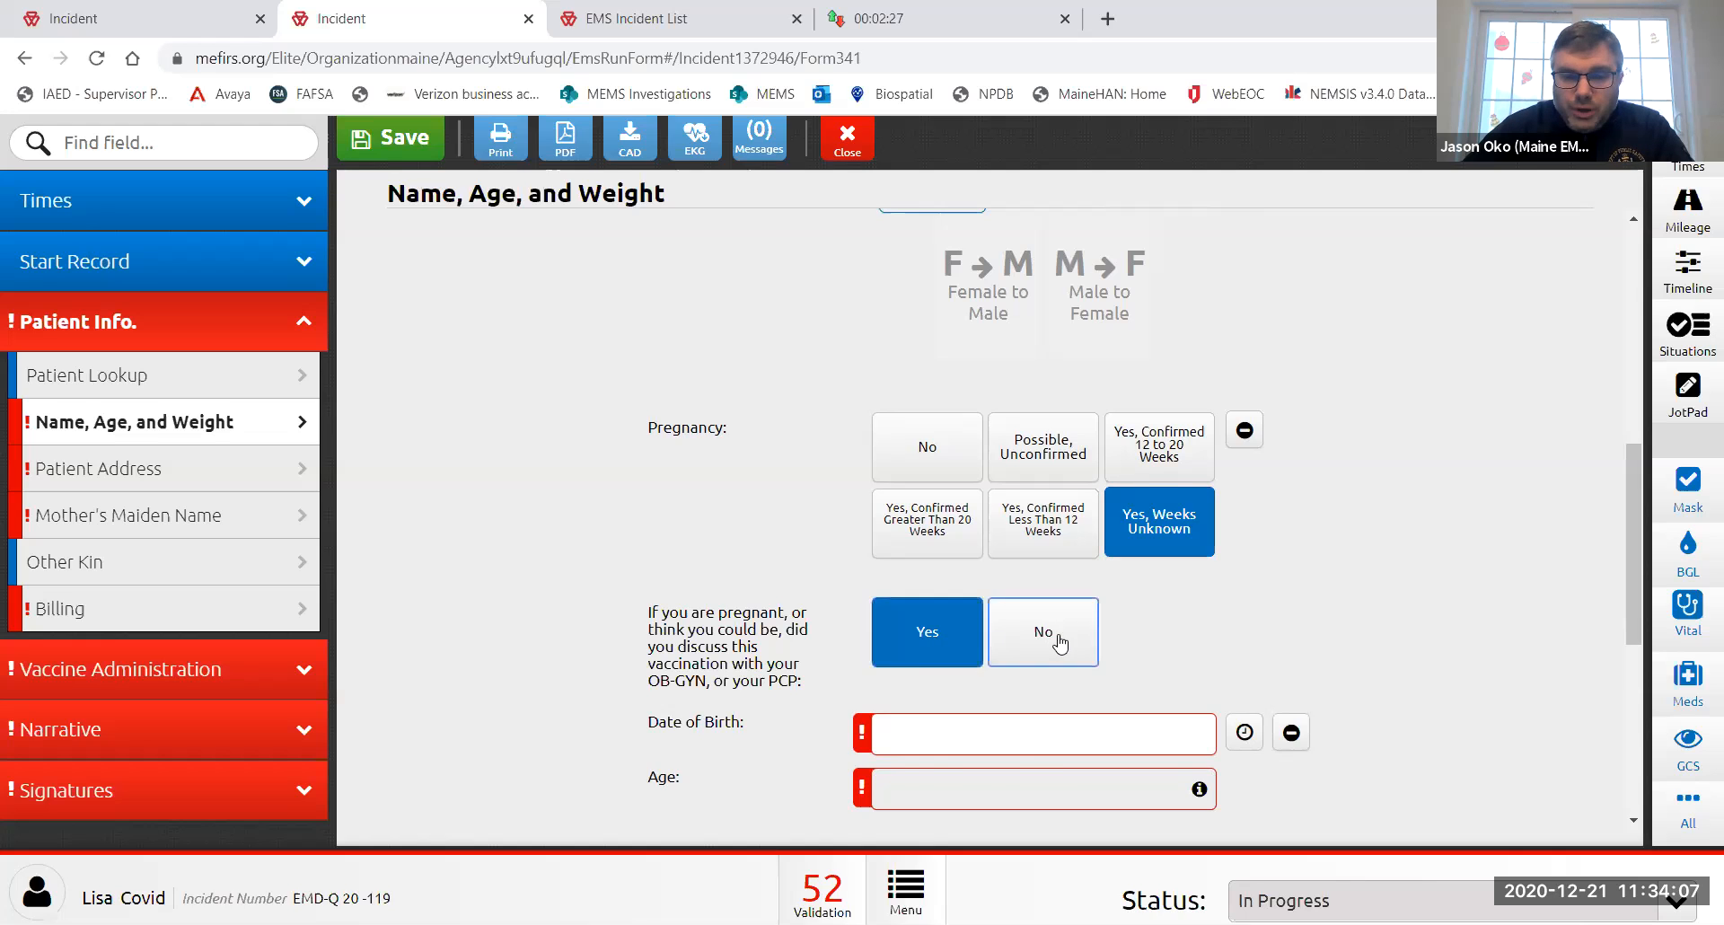
pyautogui.scroll(-3, 1019, 638)
pyautogui.scroll(-2, 961, 638)
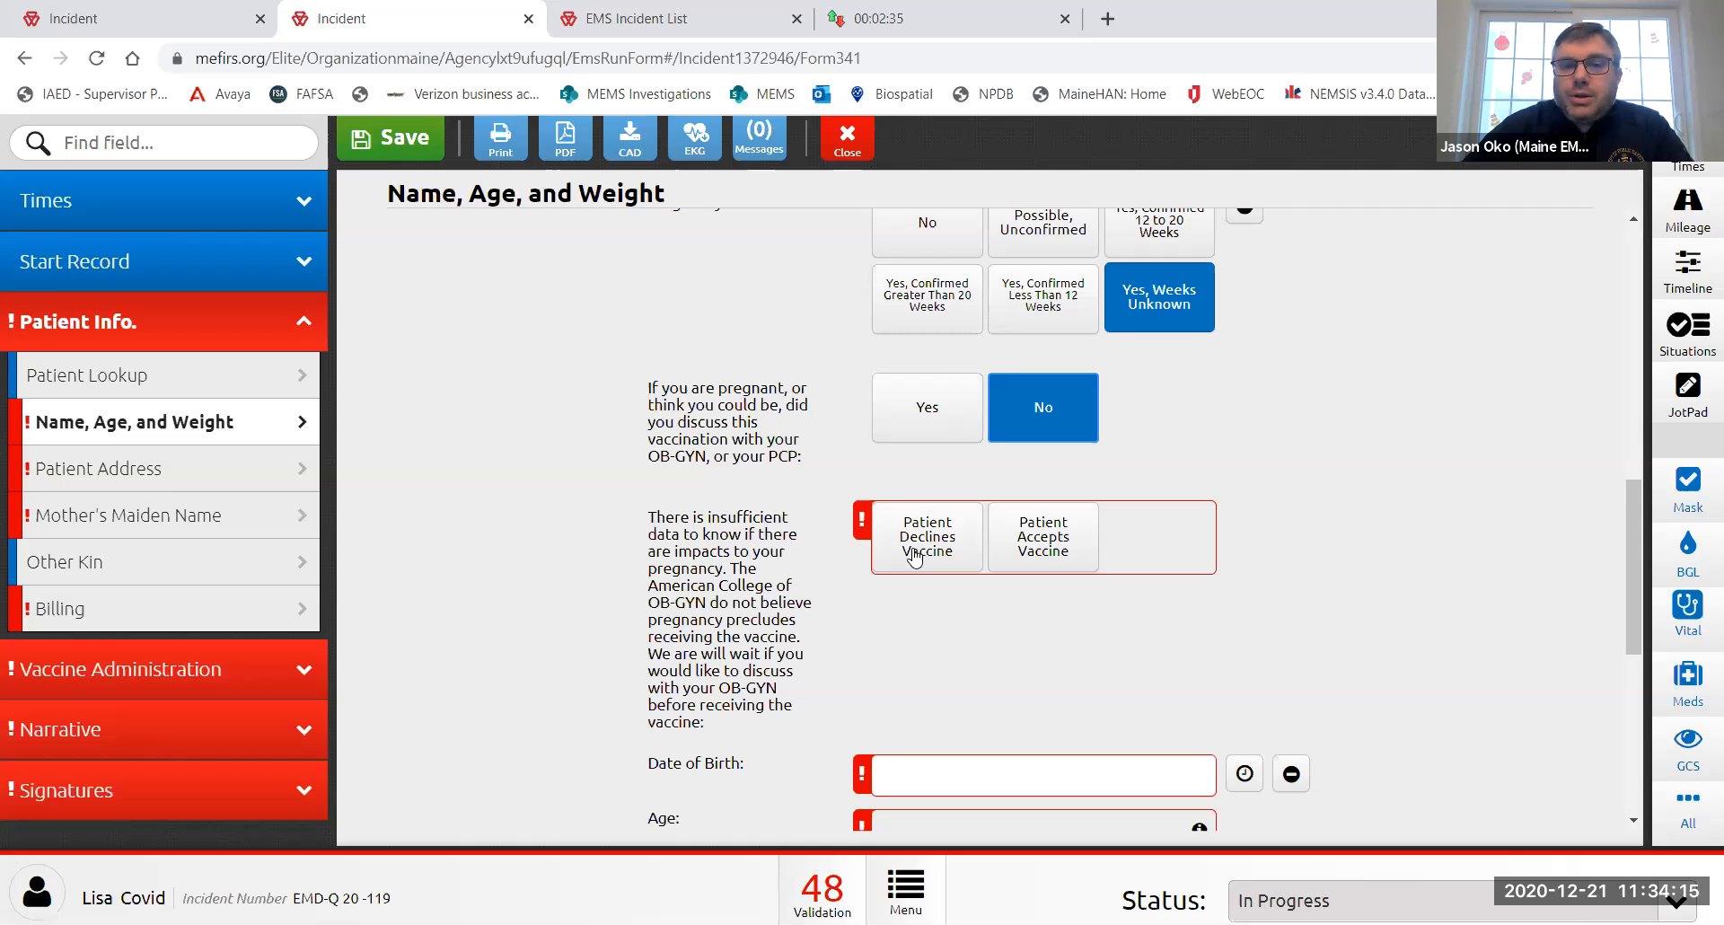
pyautogui.click(1046, 551)
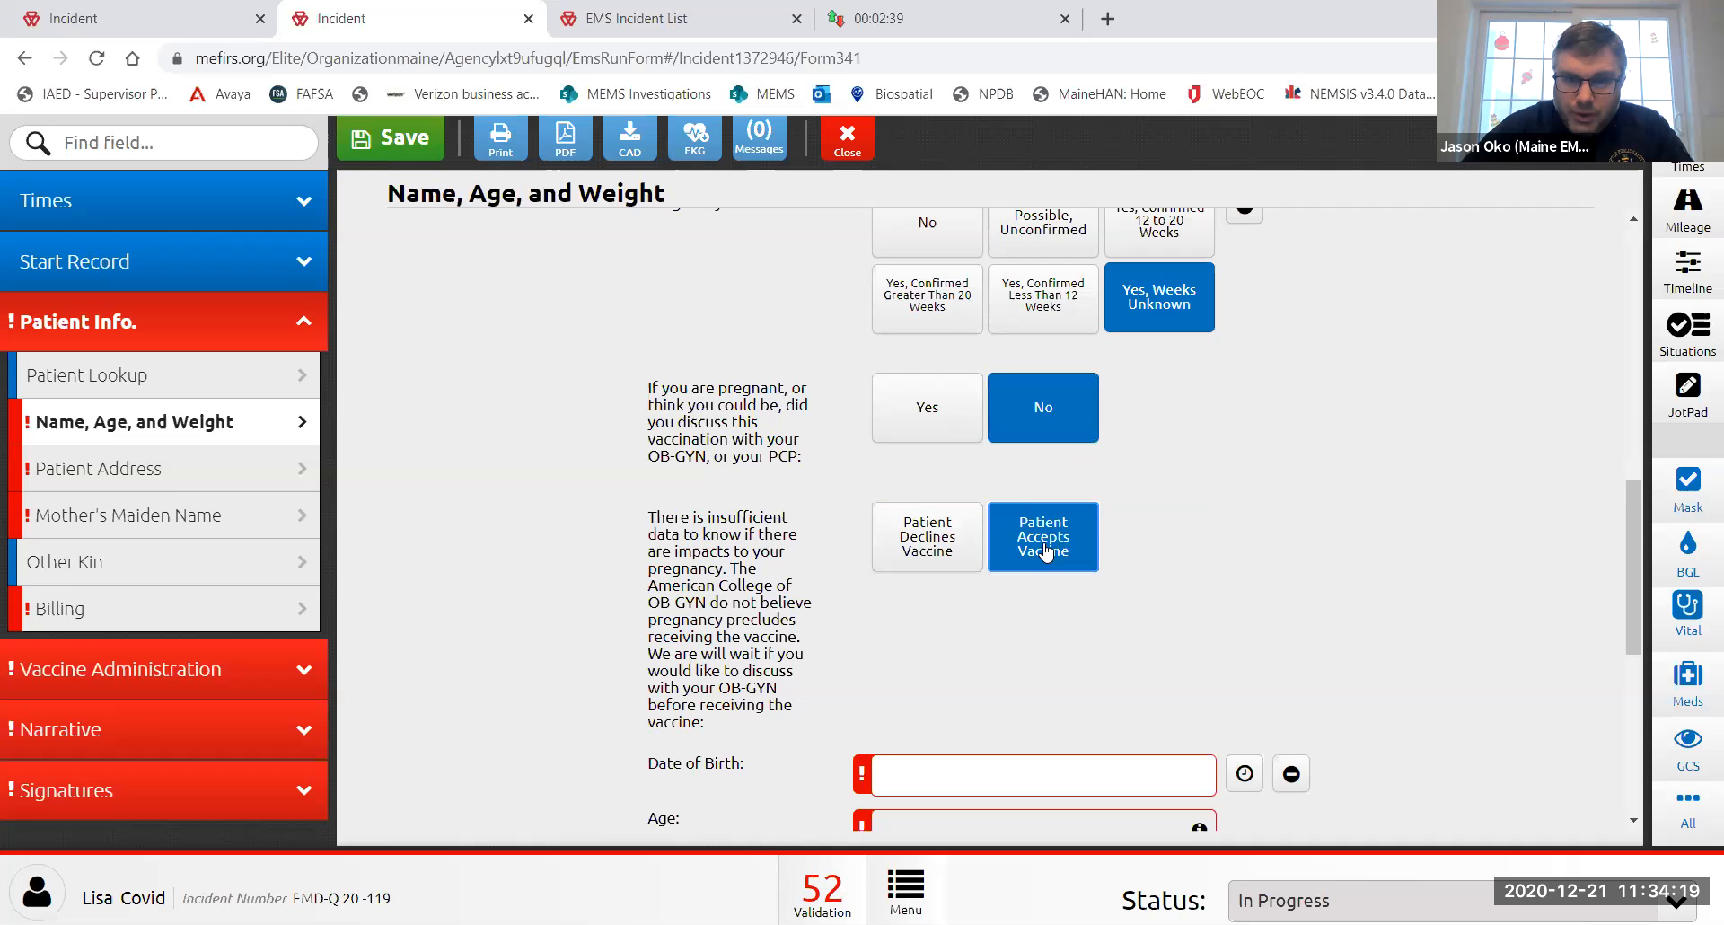
# - Enter the patient's birth date (age 36) and estimated weight of 150 lb
pyautogui.scroll(-2, 1046, 552)
pyautogui.click(1043, 549)
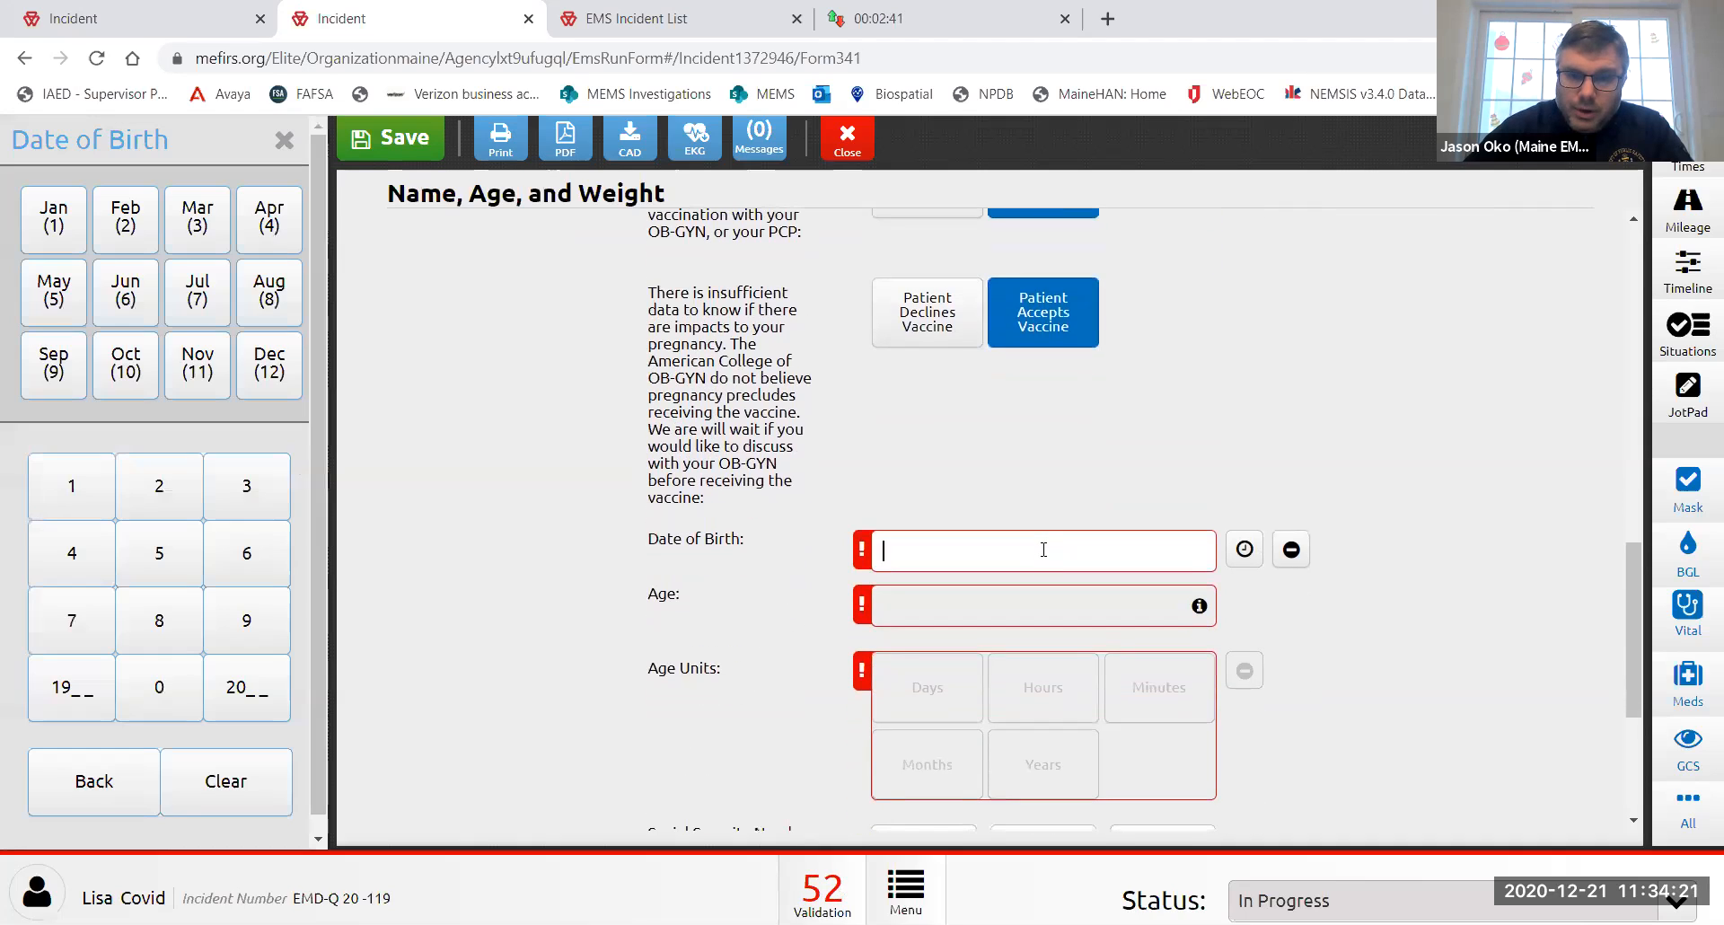
pyautogui.write('01/01/1984')
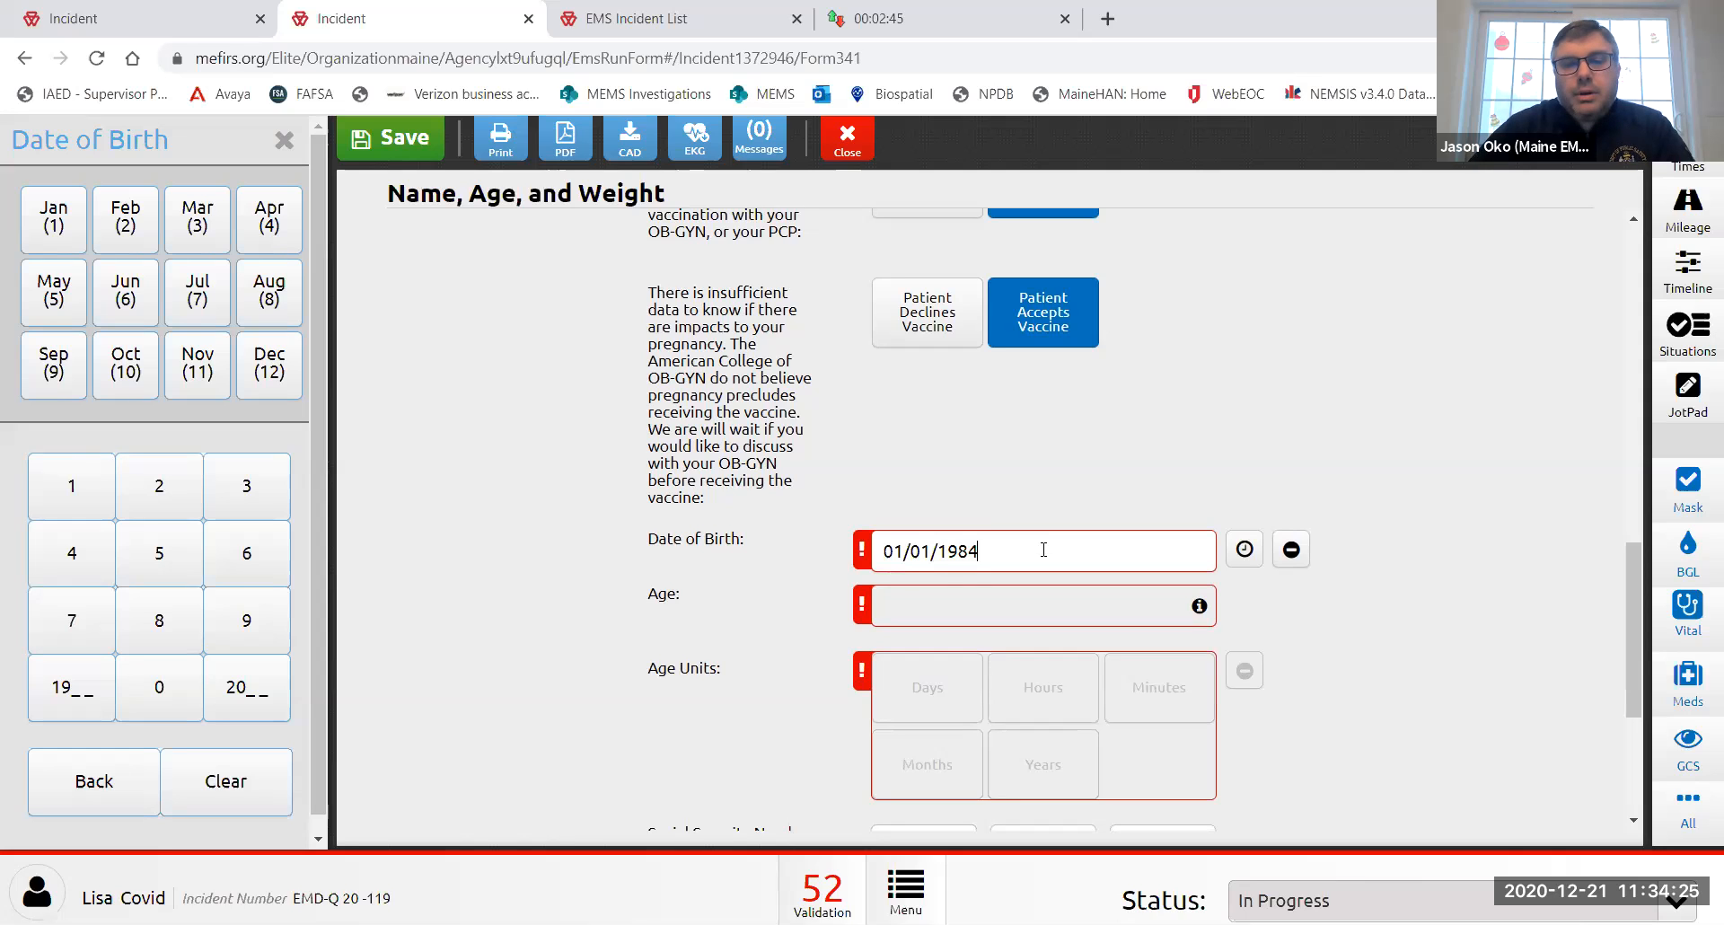
pyautogui.click(1077, 498)
pyautogui.scroll(-5, 1075, 503)
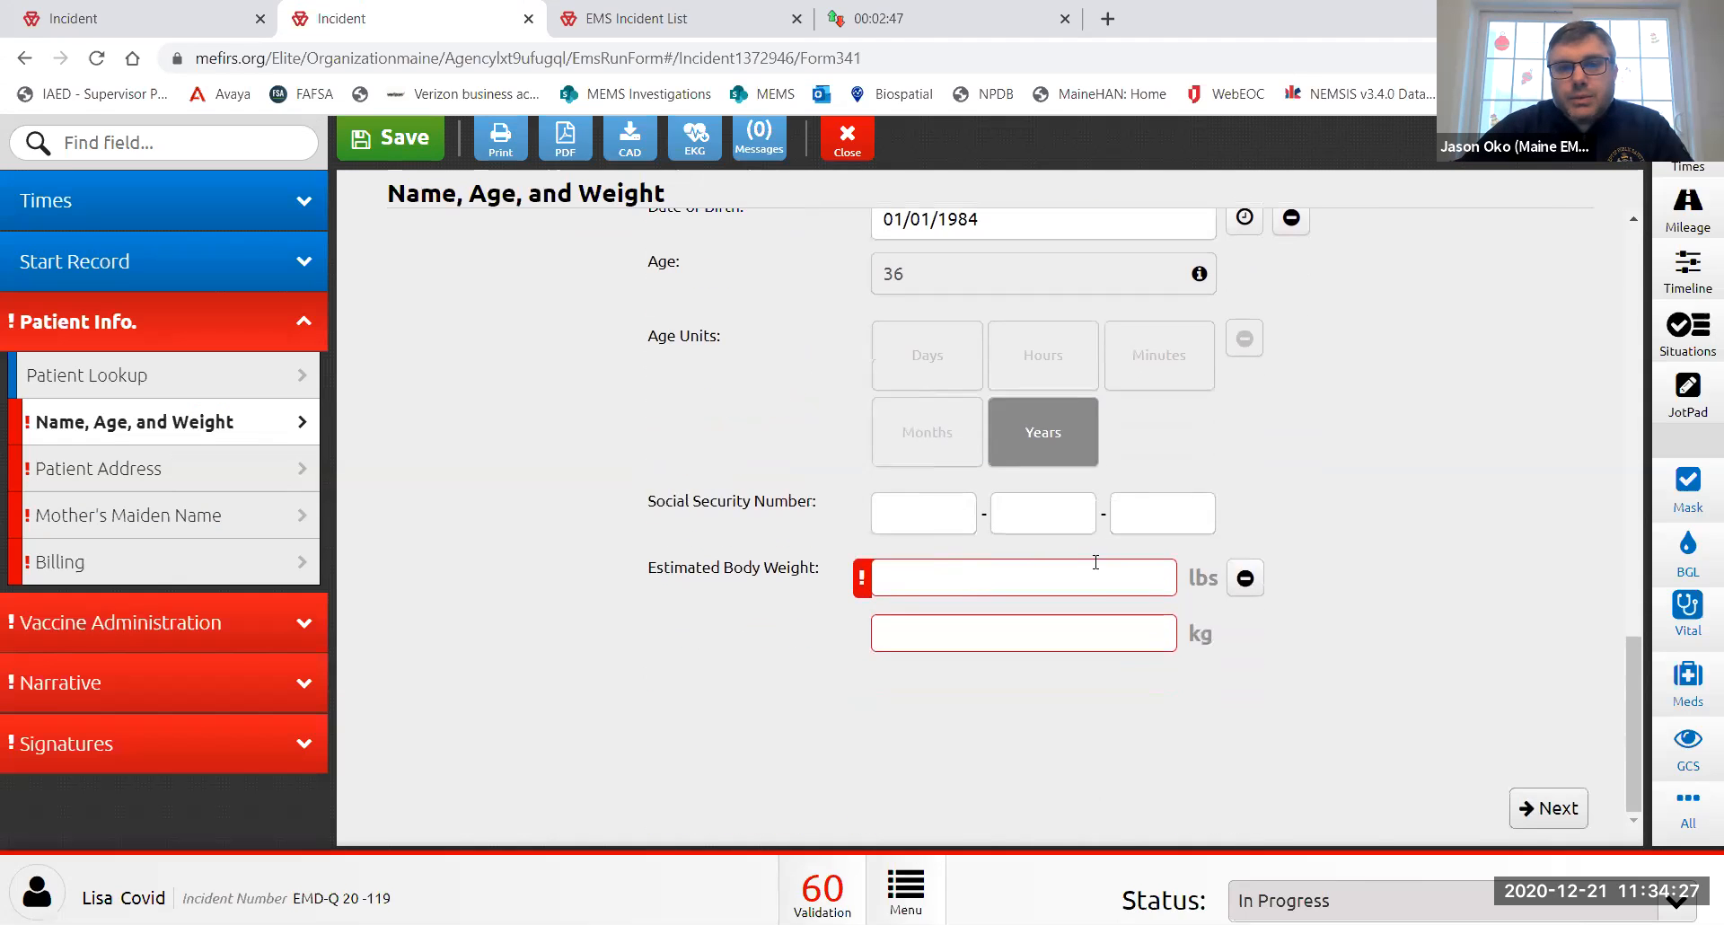
pyautogui.click(1095, 577)
pyautogui.write('150')
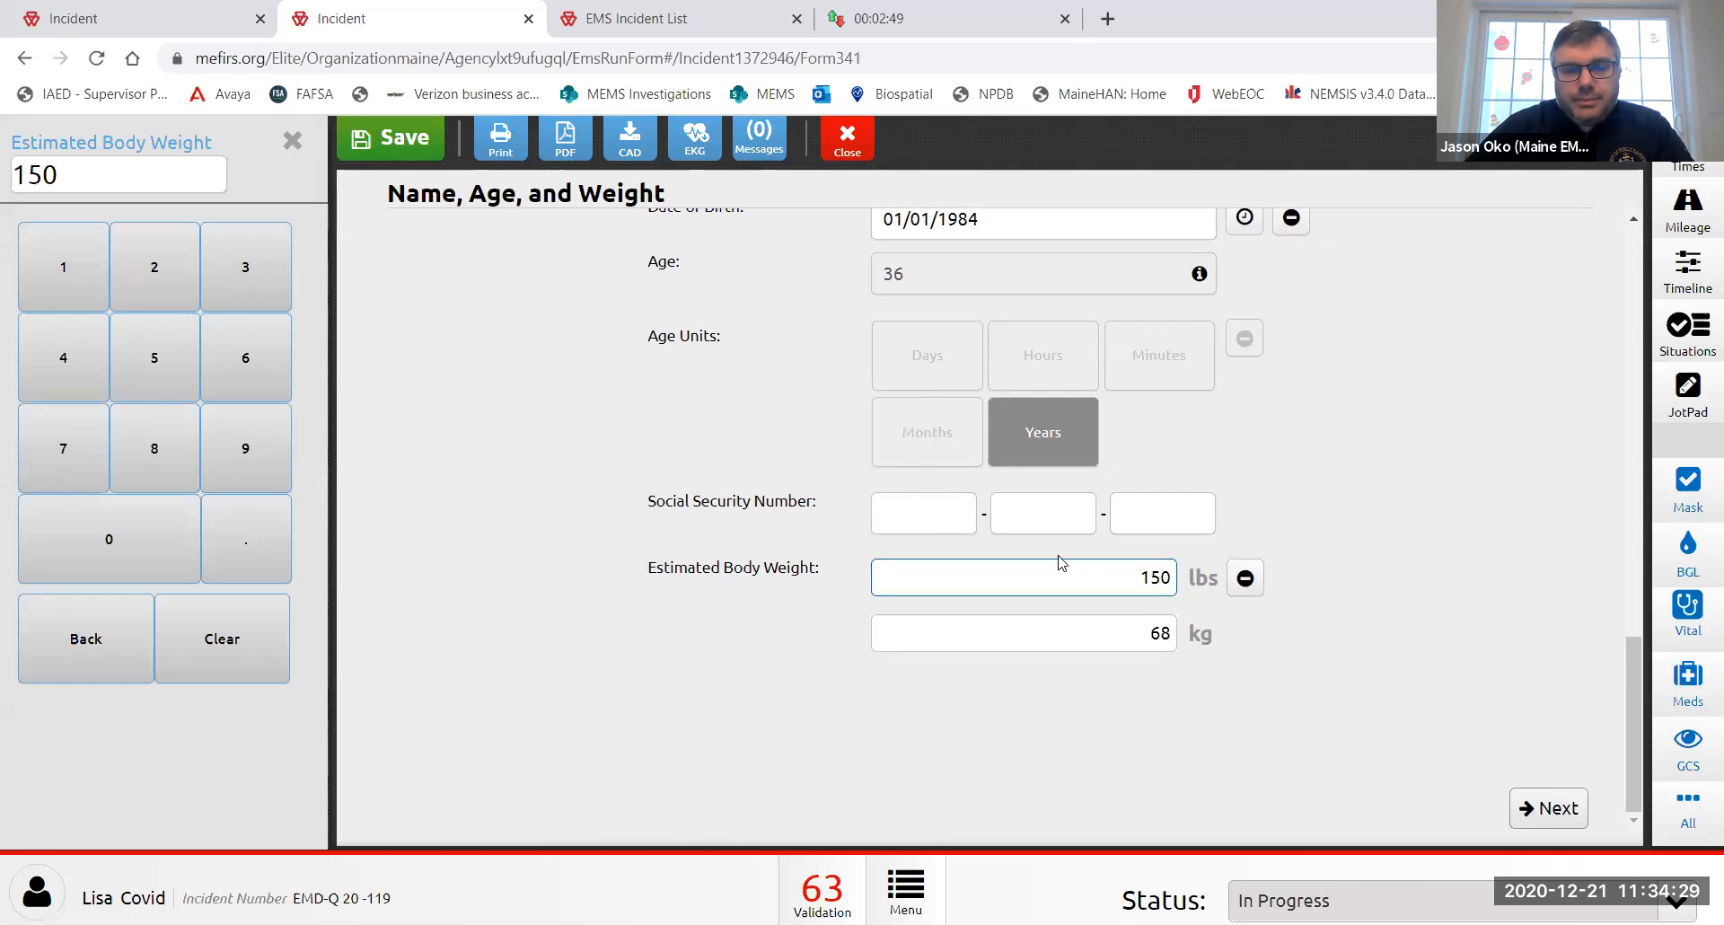
pyautogui.click(840, 463)
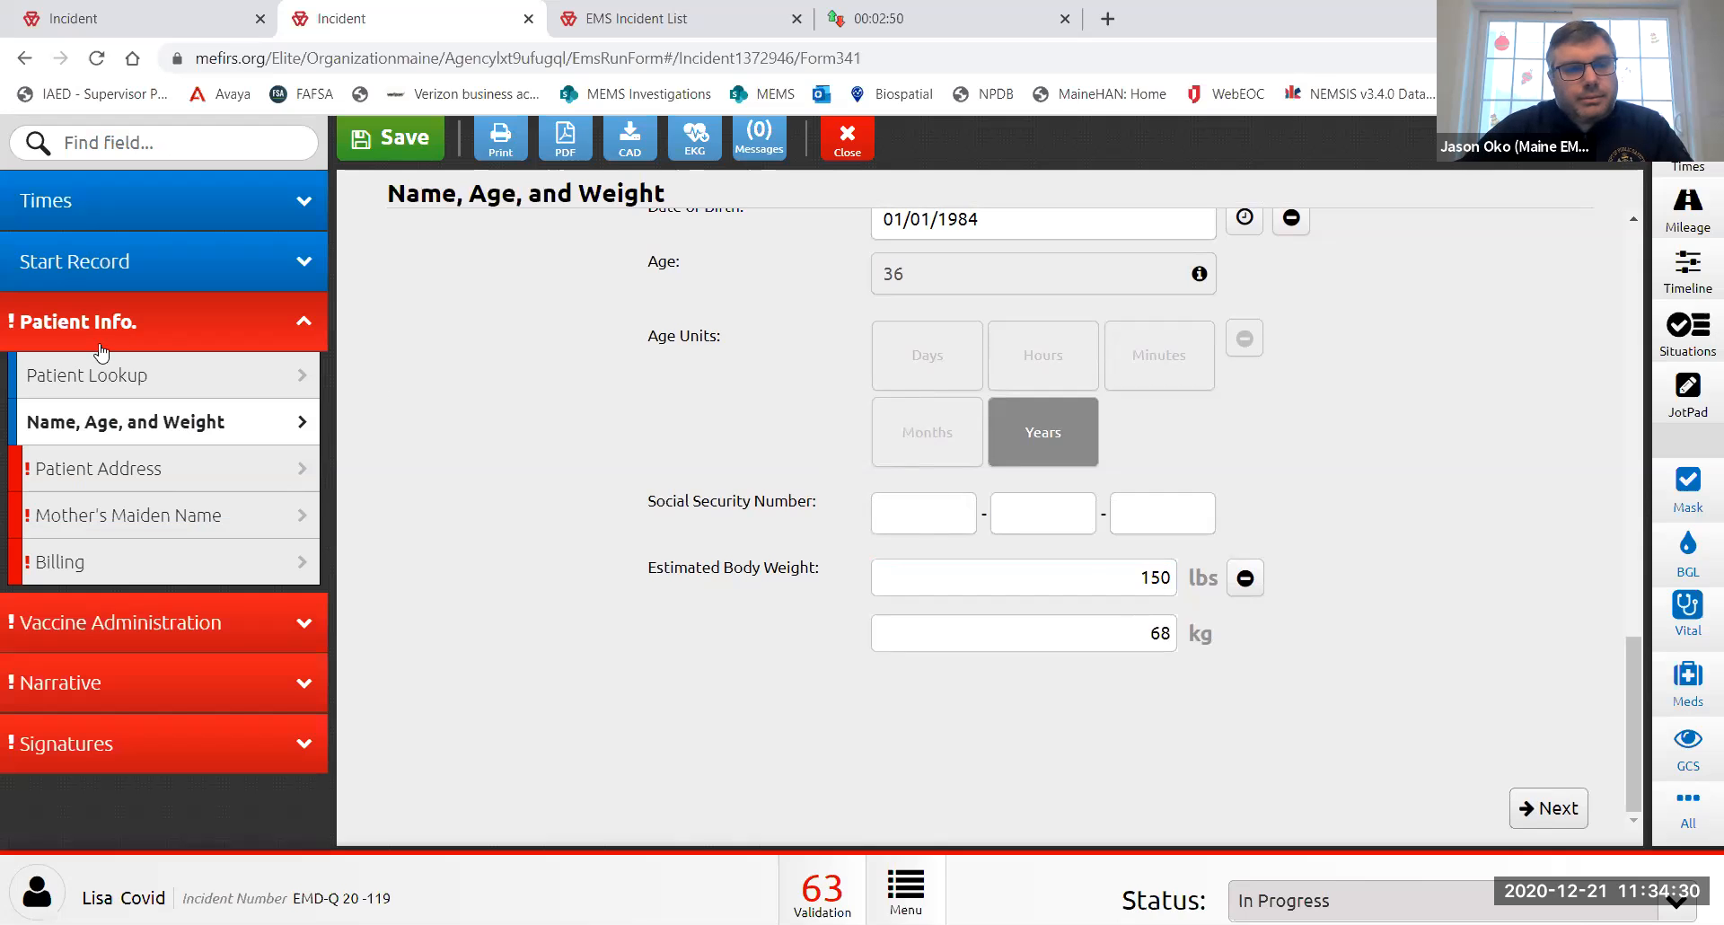
pyautogui.click(162, 482)
# - Enter the patient's street address and postal code, selecting the matching city
pyautogui.click(903, 359)
pyautogui.write('123 Any Street')
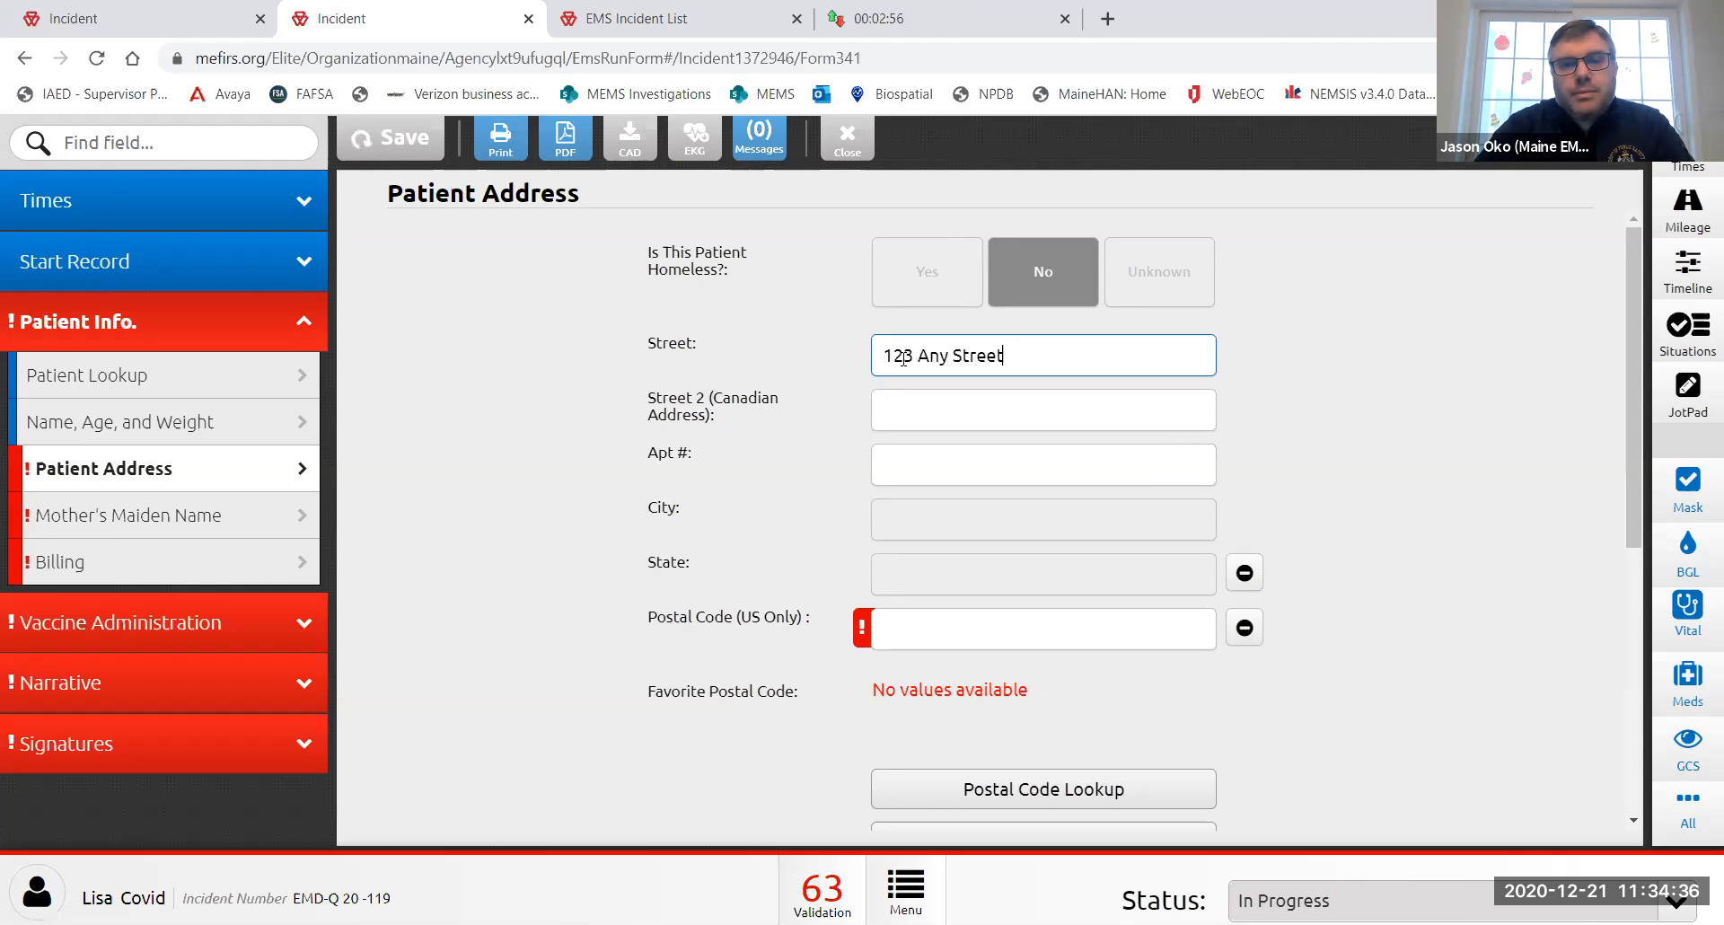
pyautogui.press('Tab')
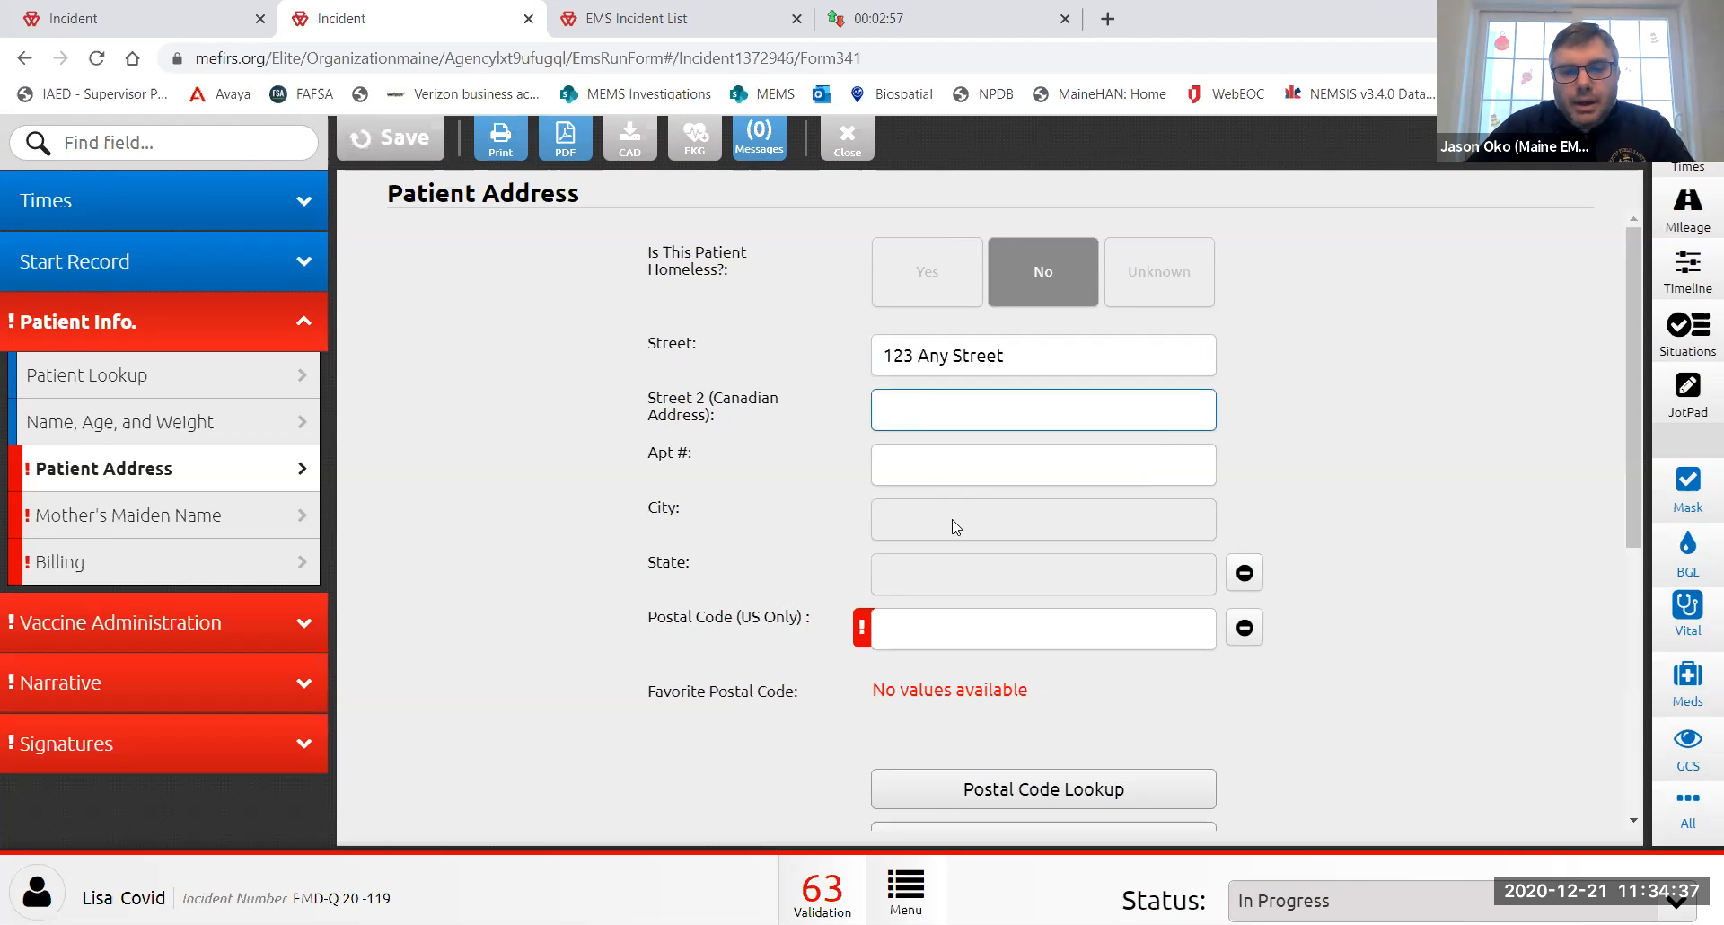
pyautogui.click(969, 626)
pyautogui.write('04401')
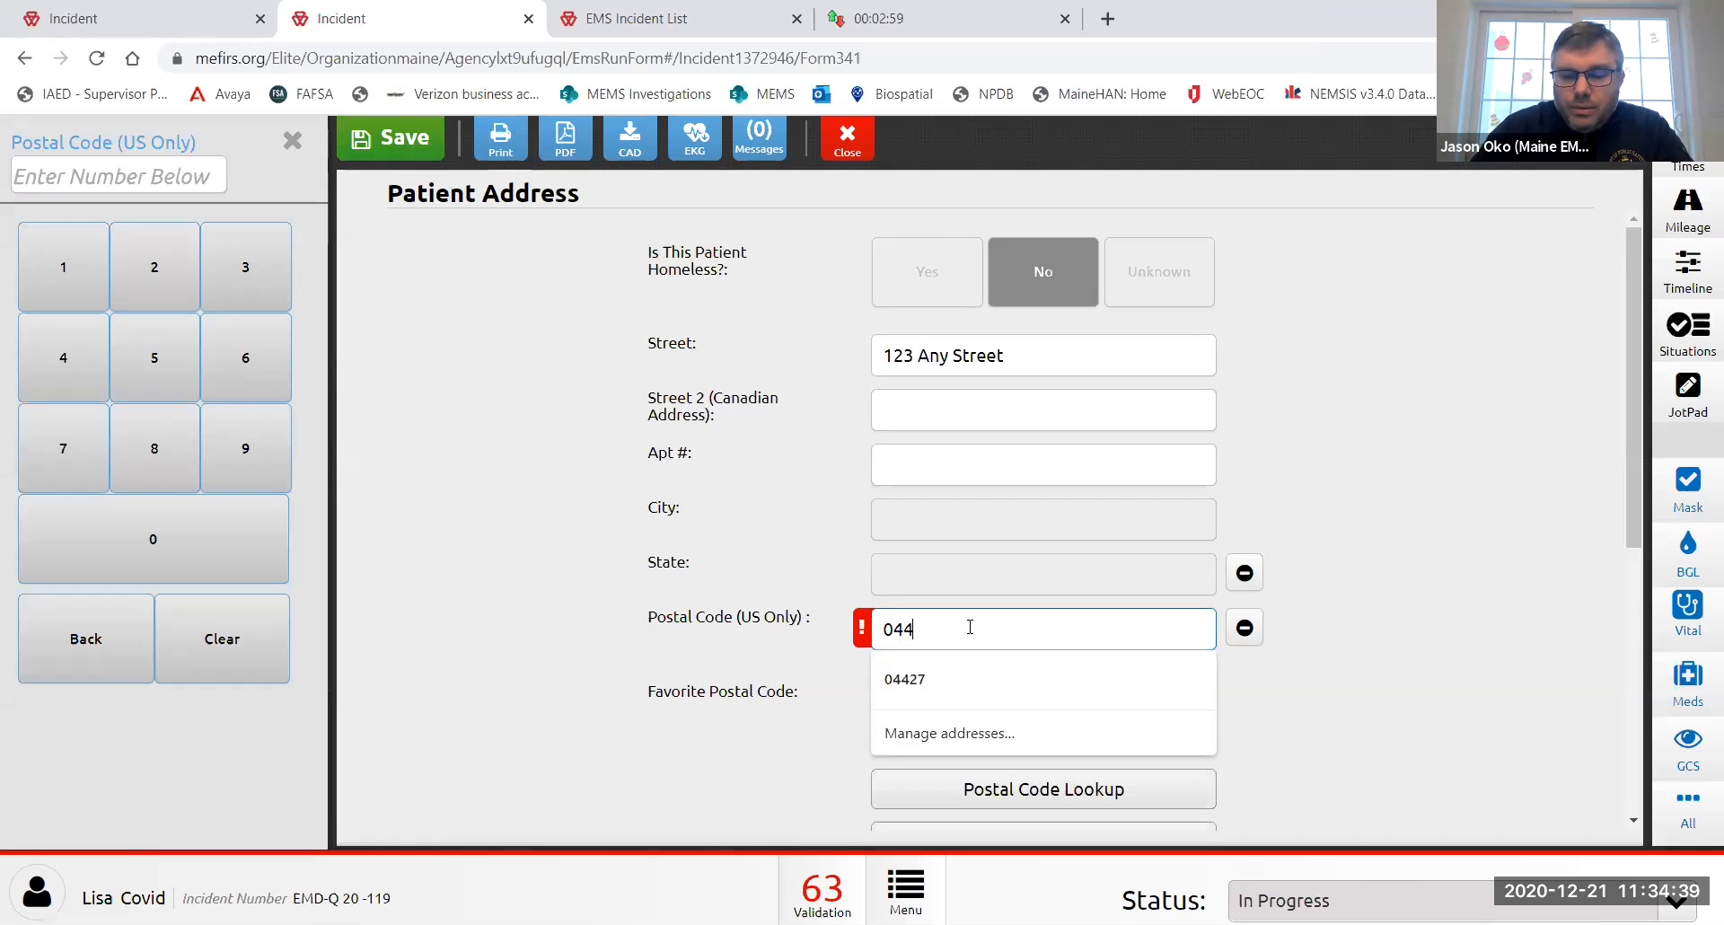
pyautogui.scroll(-3, 987, 628)
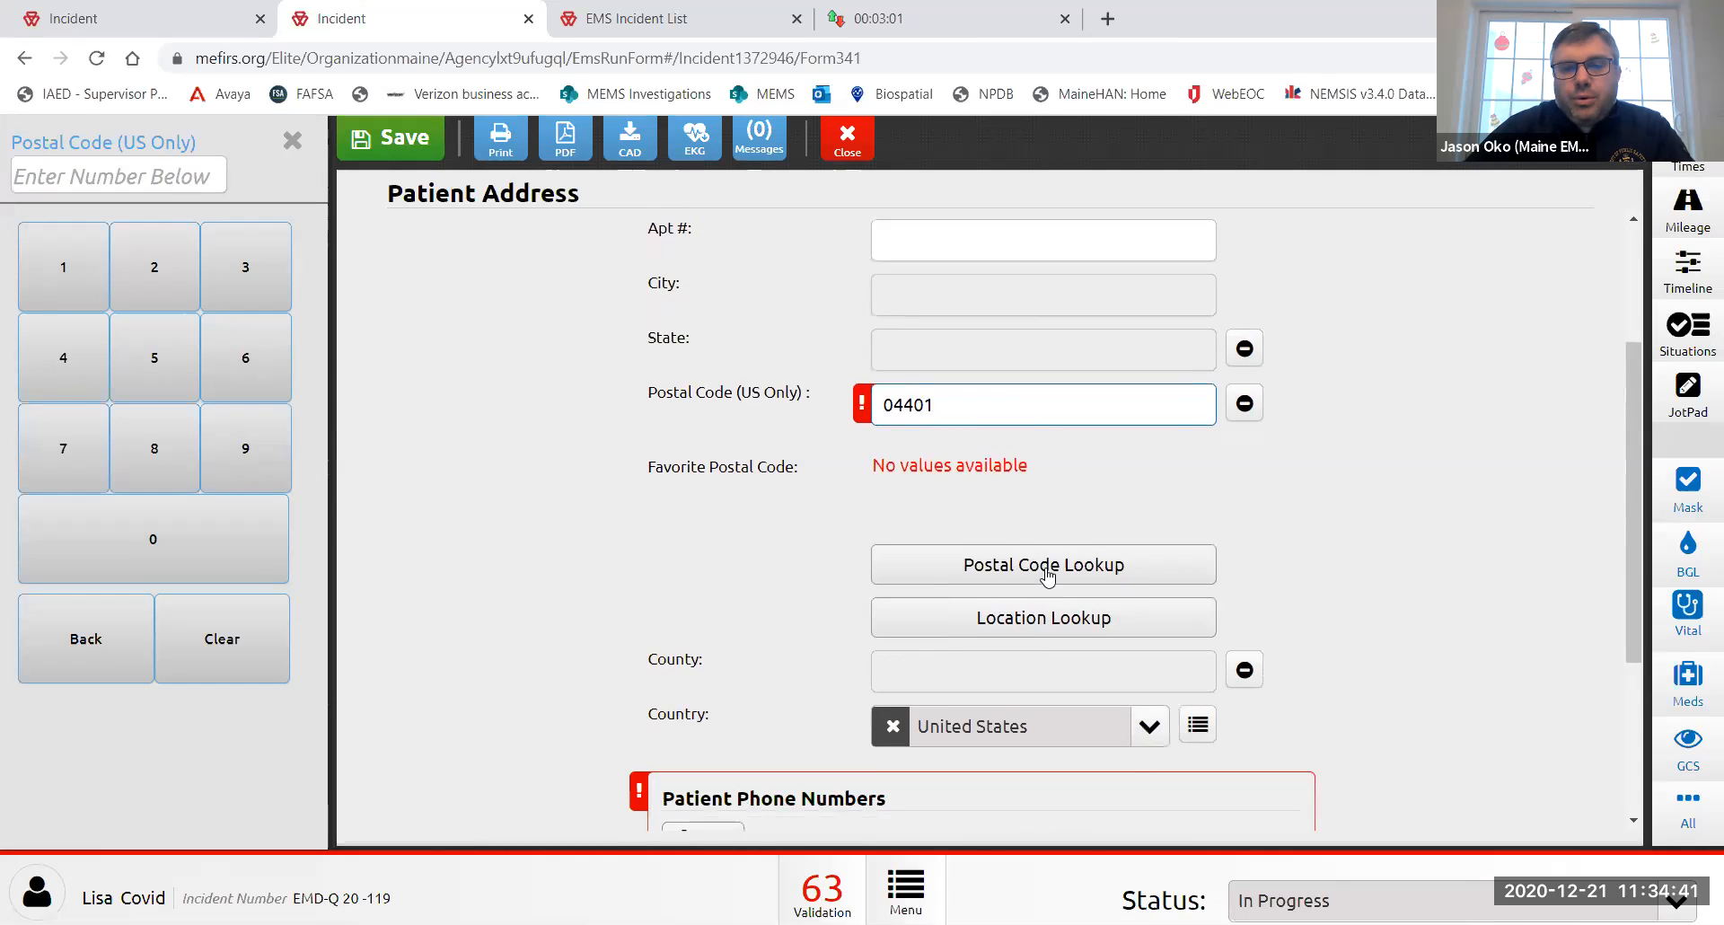
pyautogui.click(1041, 566)
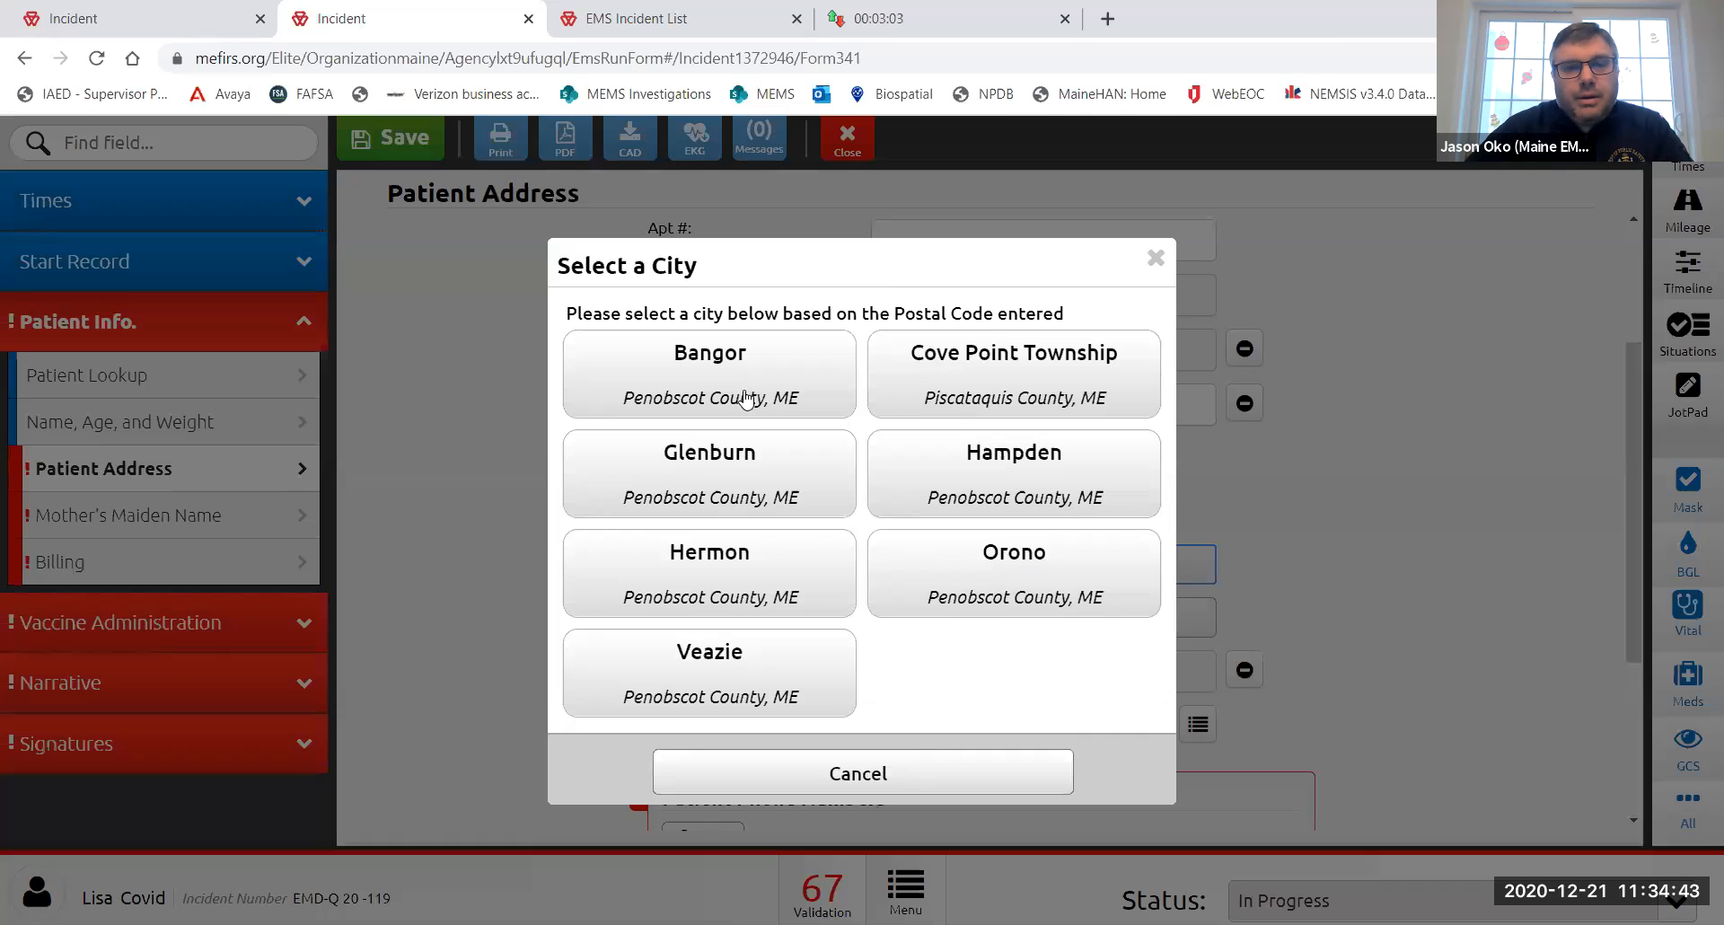
pyautogui.click(732, 386)
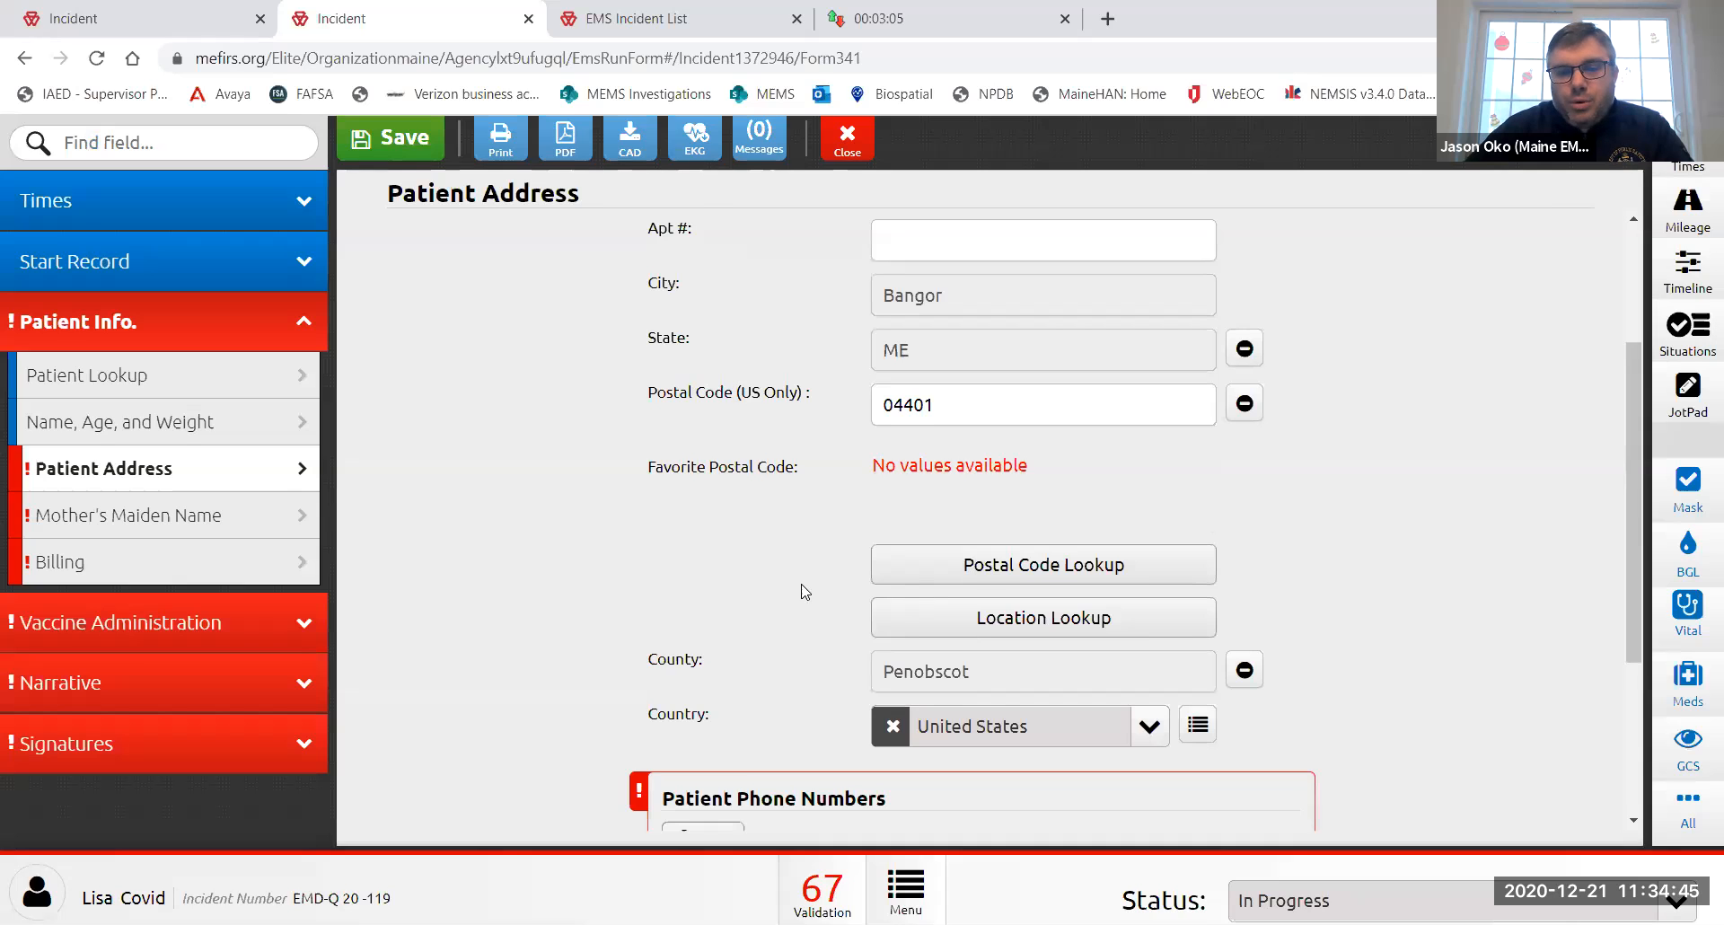
pyautogui.scroll(-3, 800, 590)
# - Add the patient's phone number as type Home and the patient's e-mail address
pyautogui.click(704, 552)
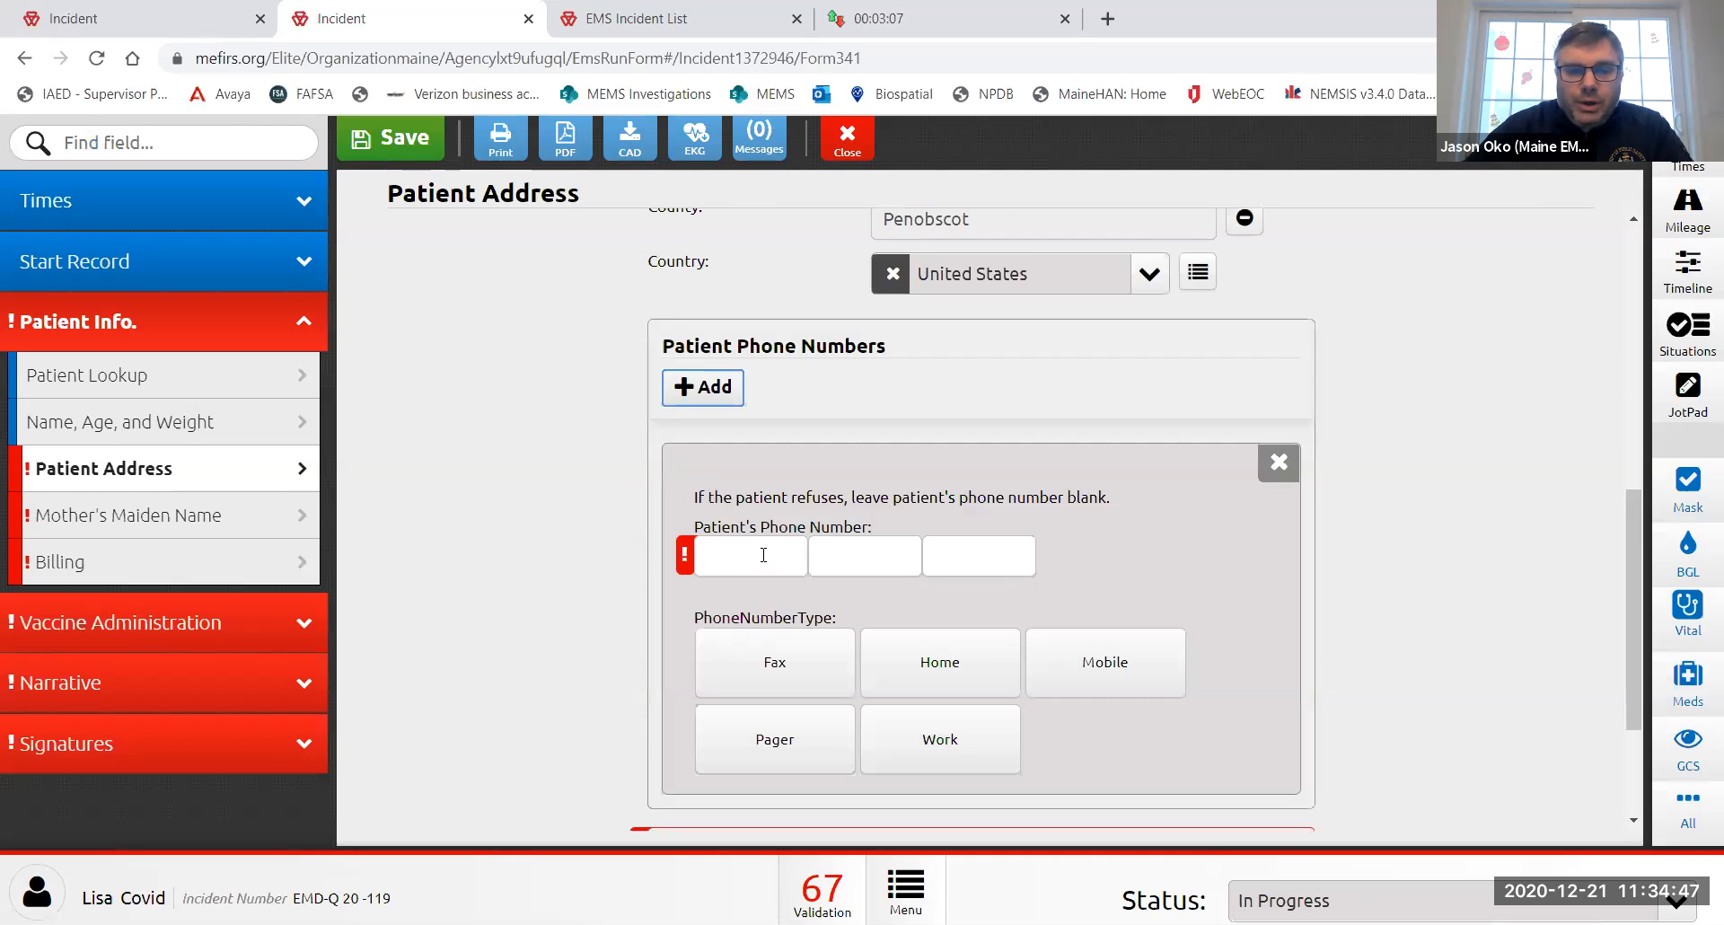
pyautogui.click(763, 555)
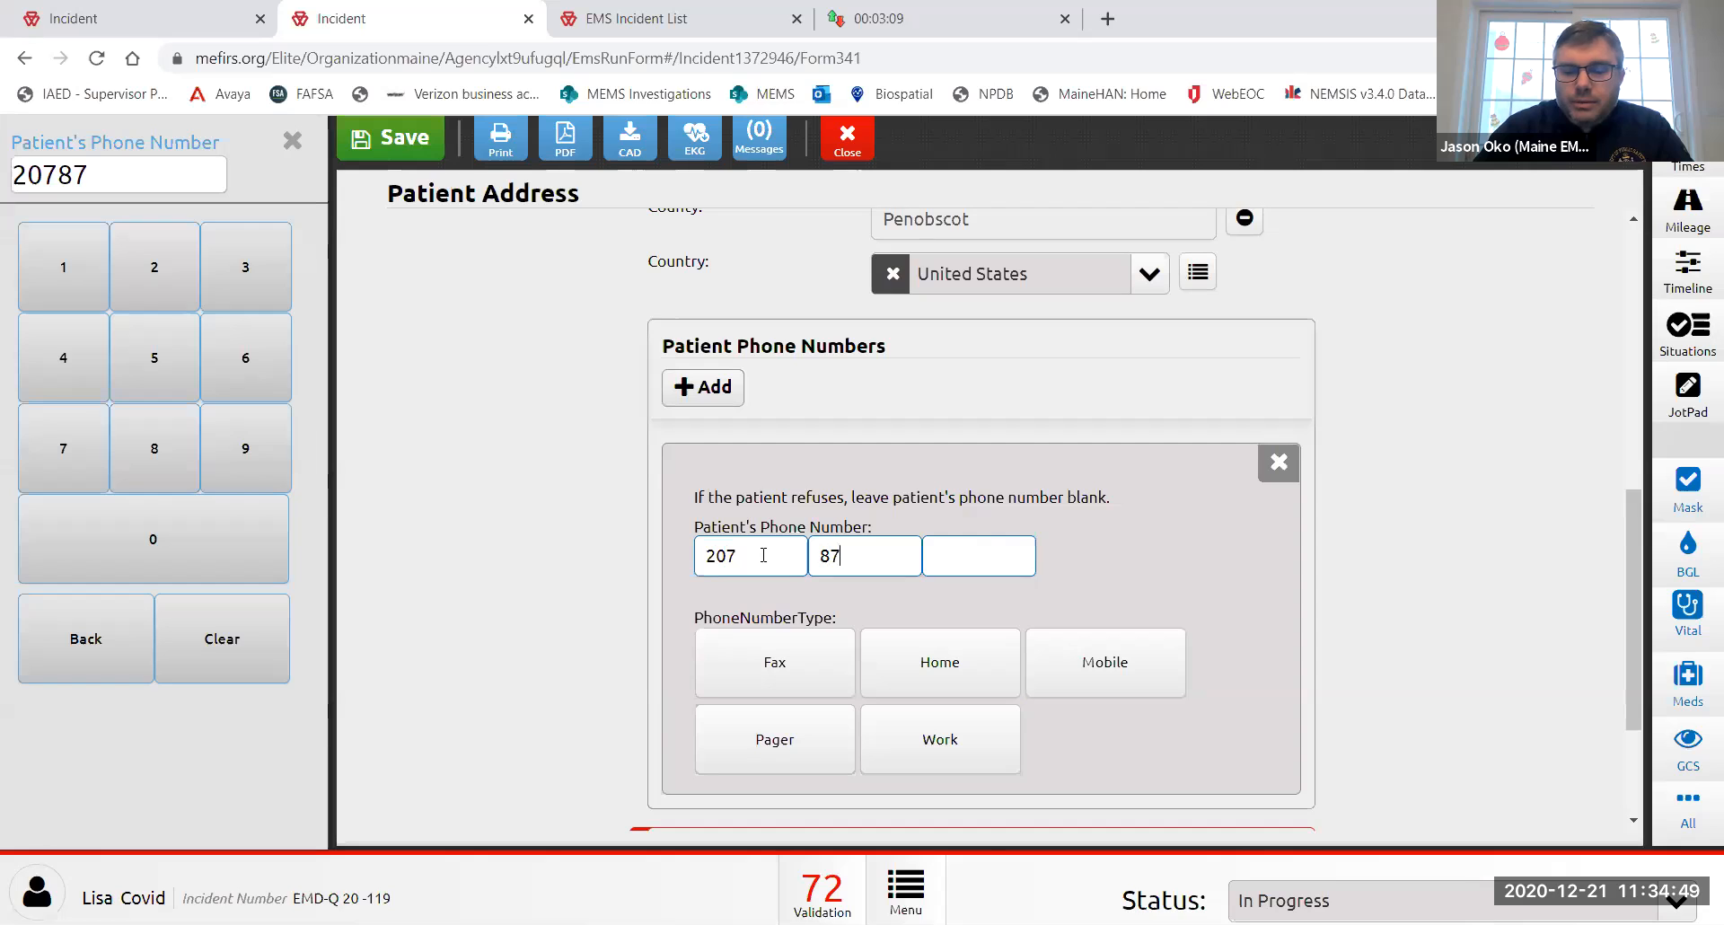
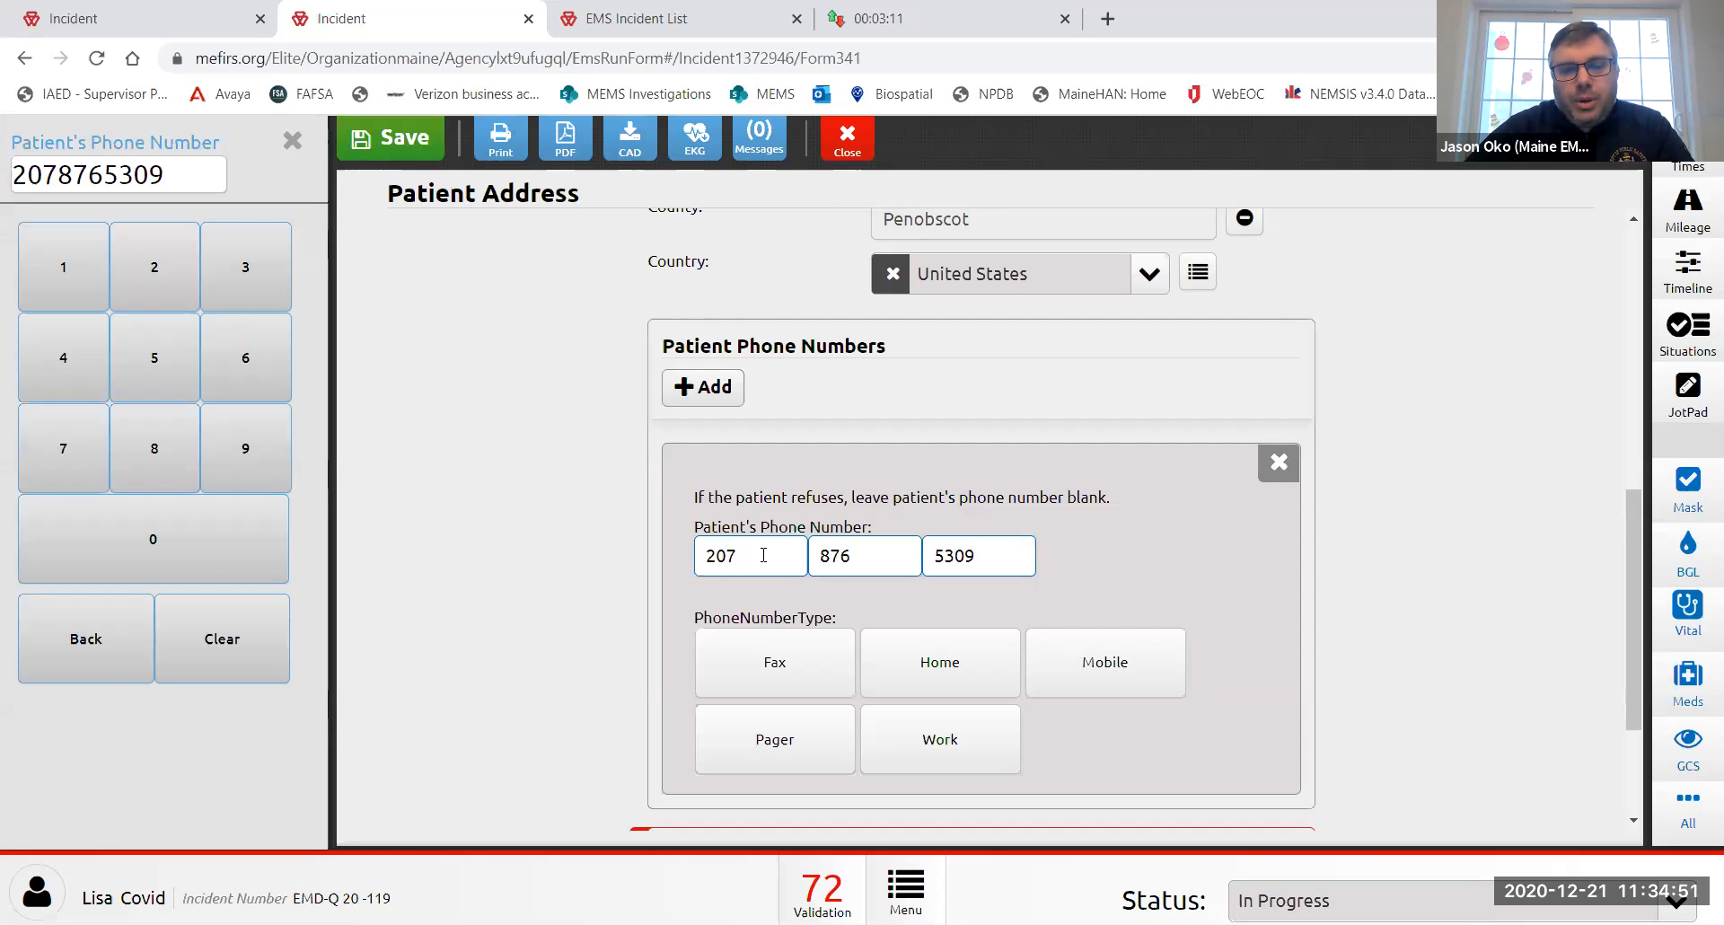
pyautogui.click(935, 653)
pyautogui.click(708, 688)
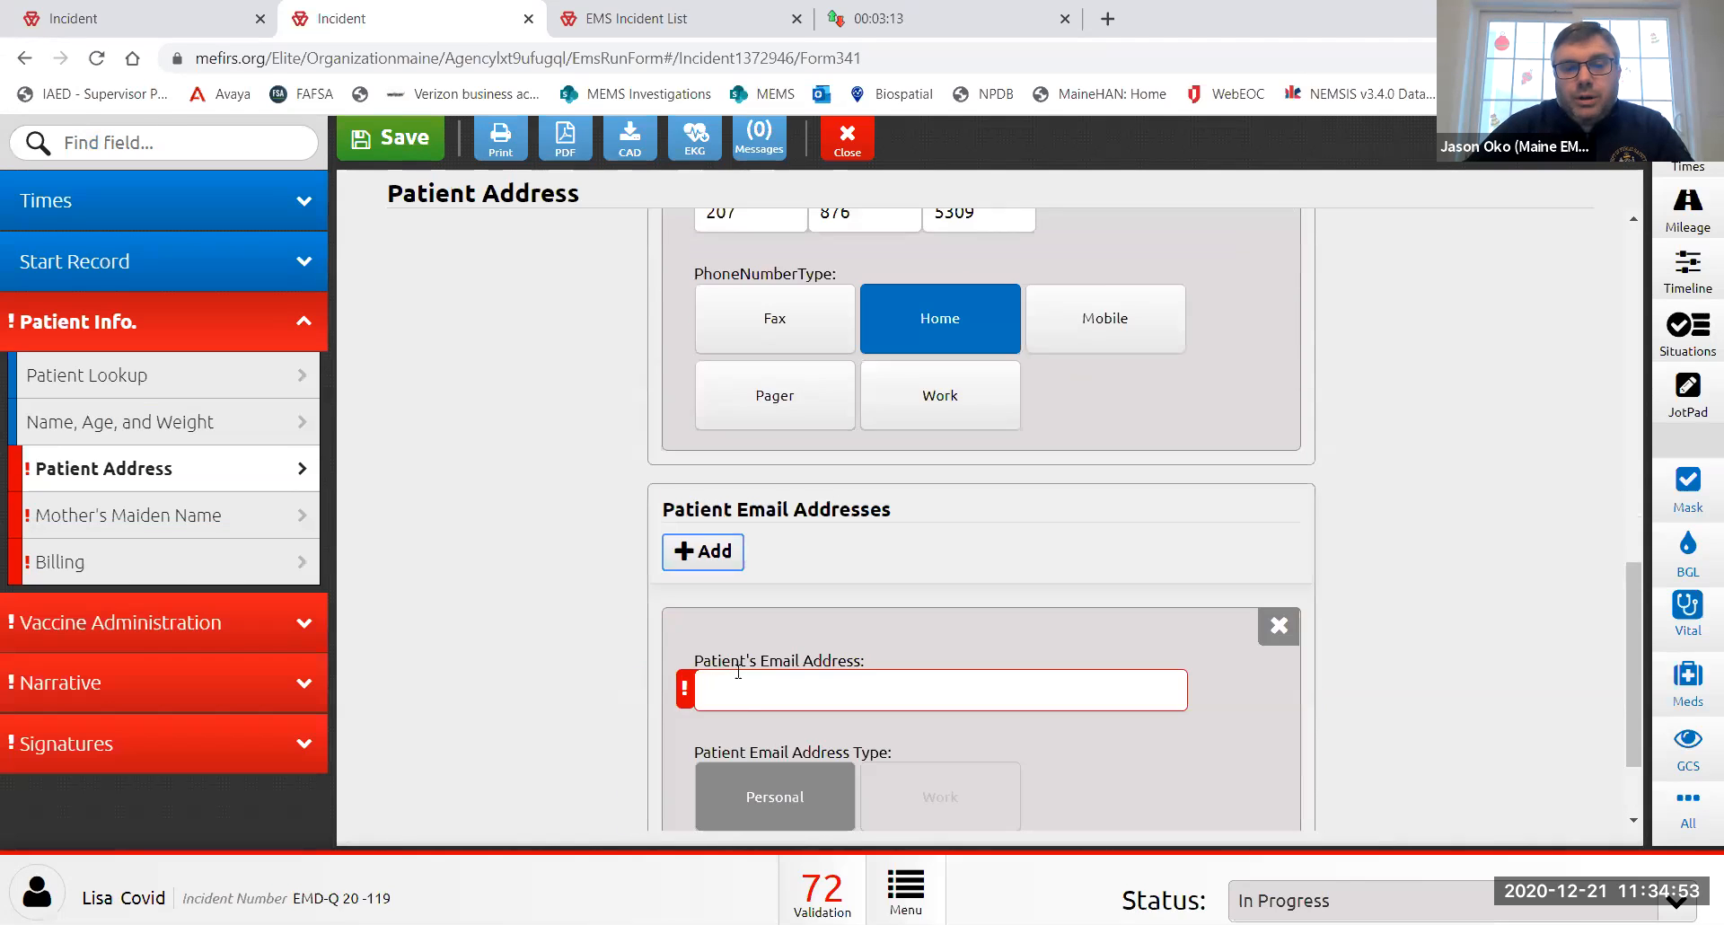
pyautogui.click(757, 686)
pyautogui.write('emt')
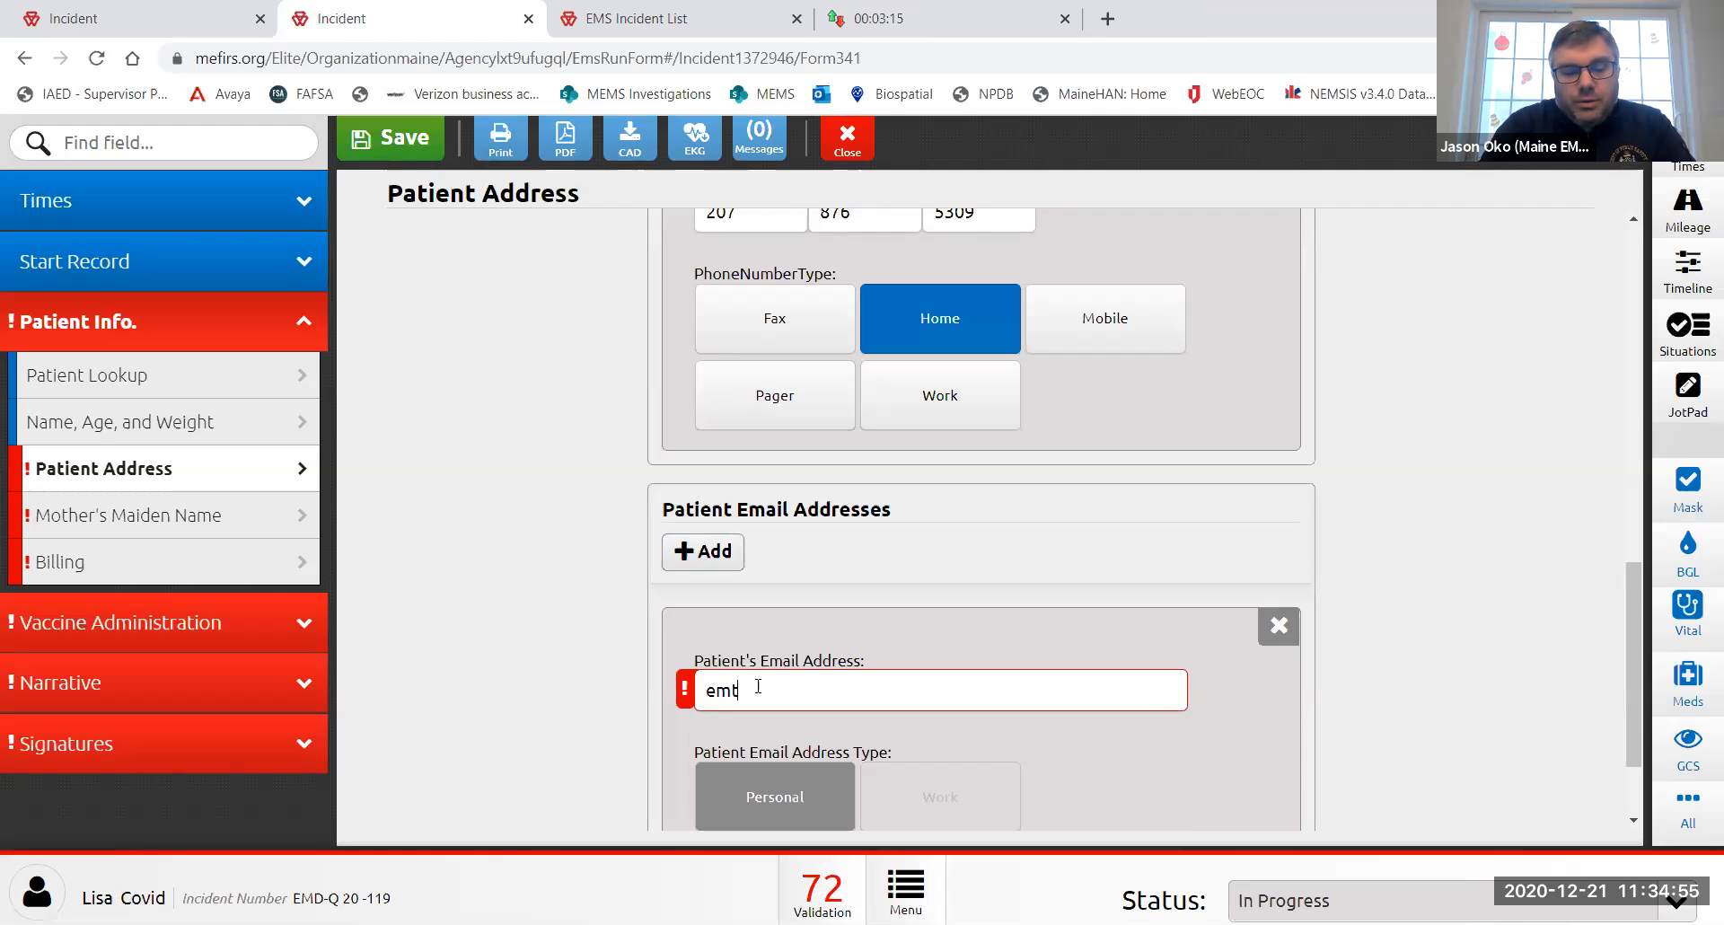
pyautogui.write('123@no')
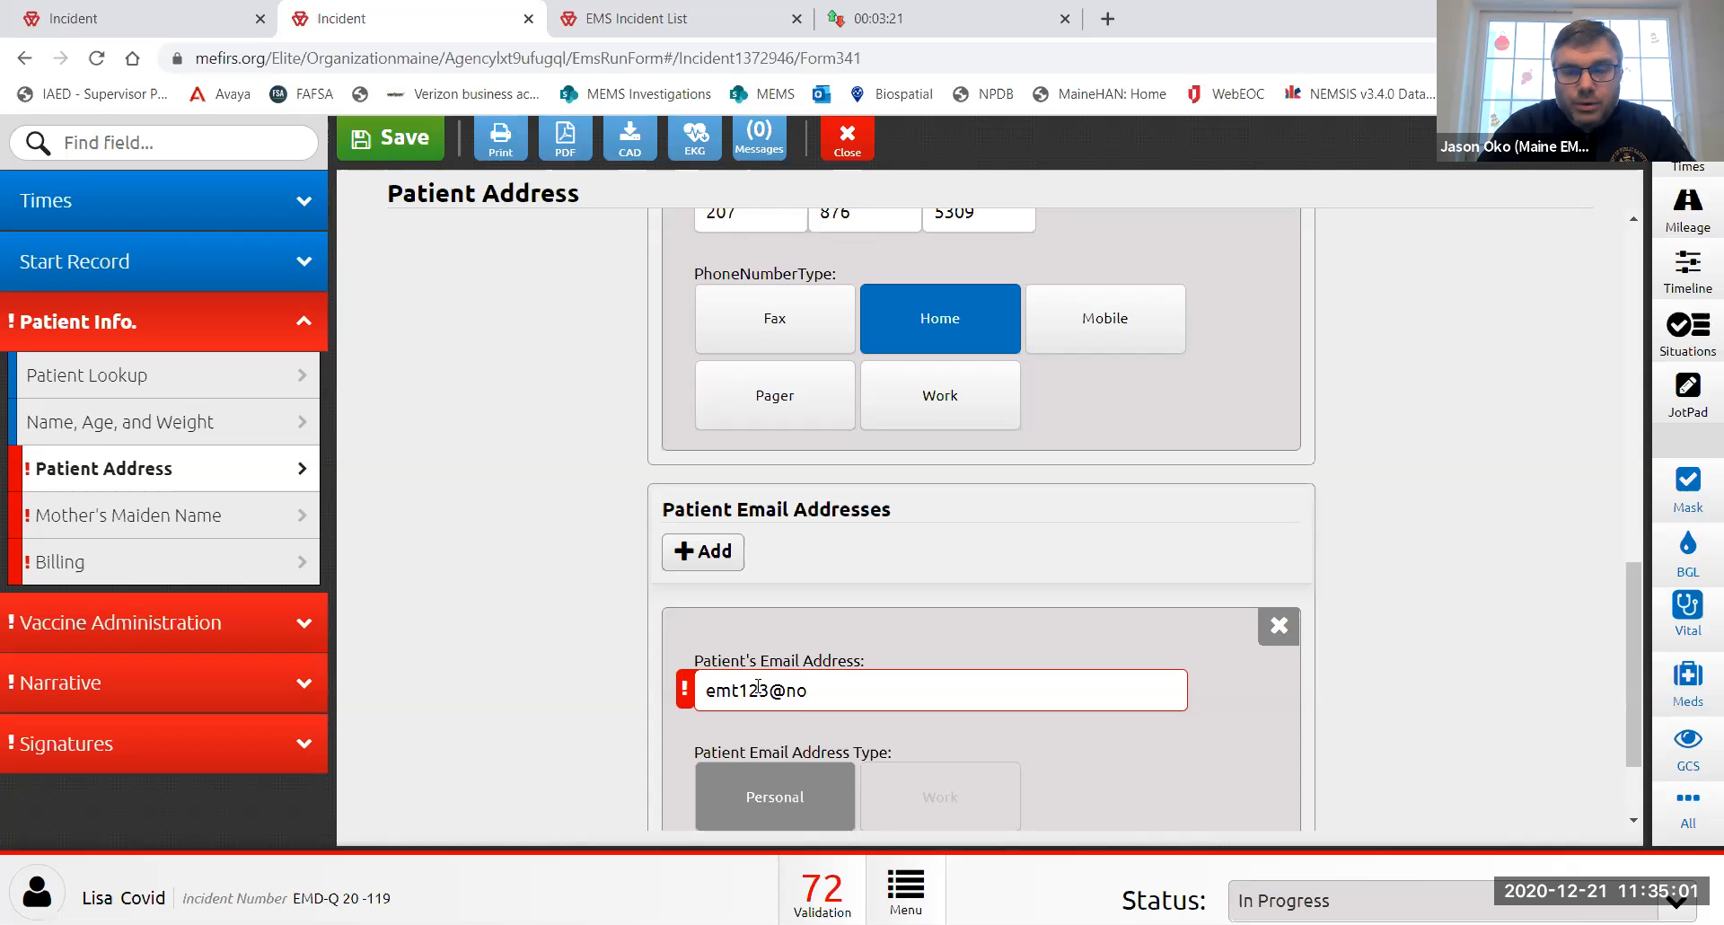
pyautogui.write('reply.com')
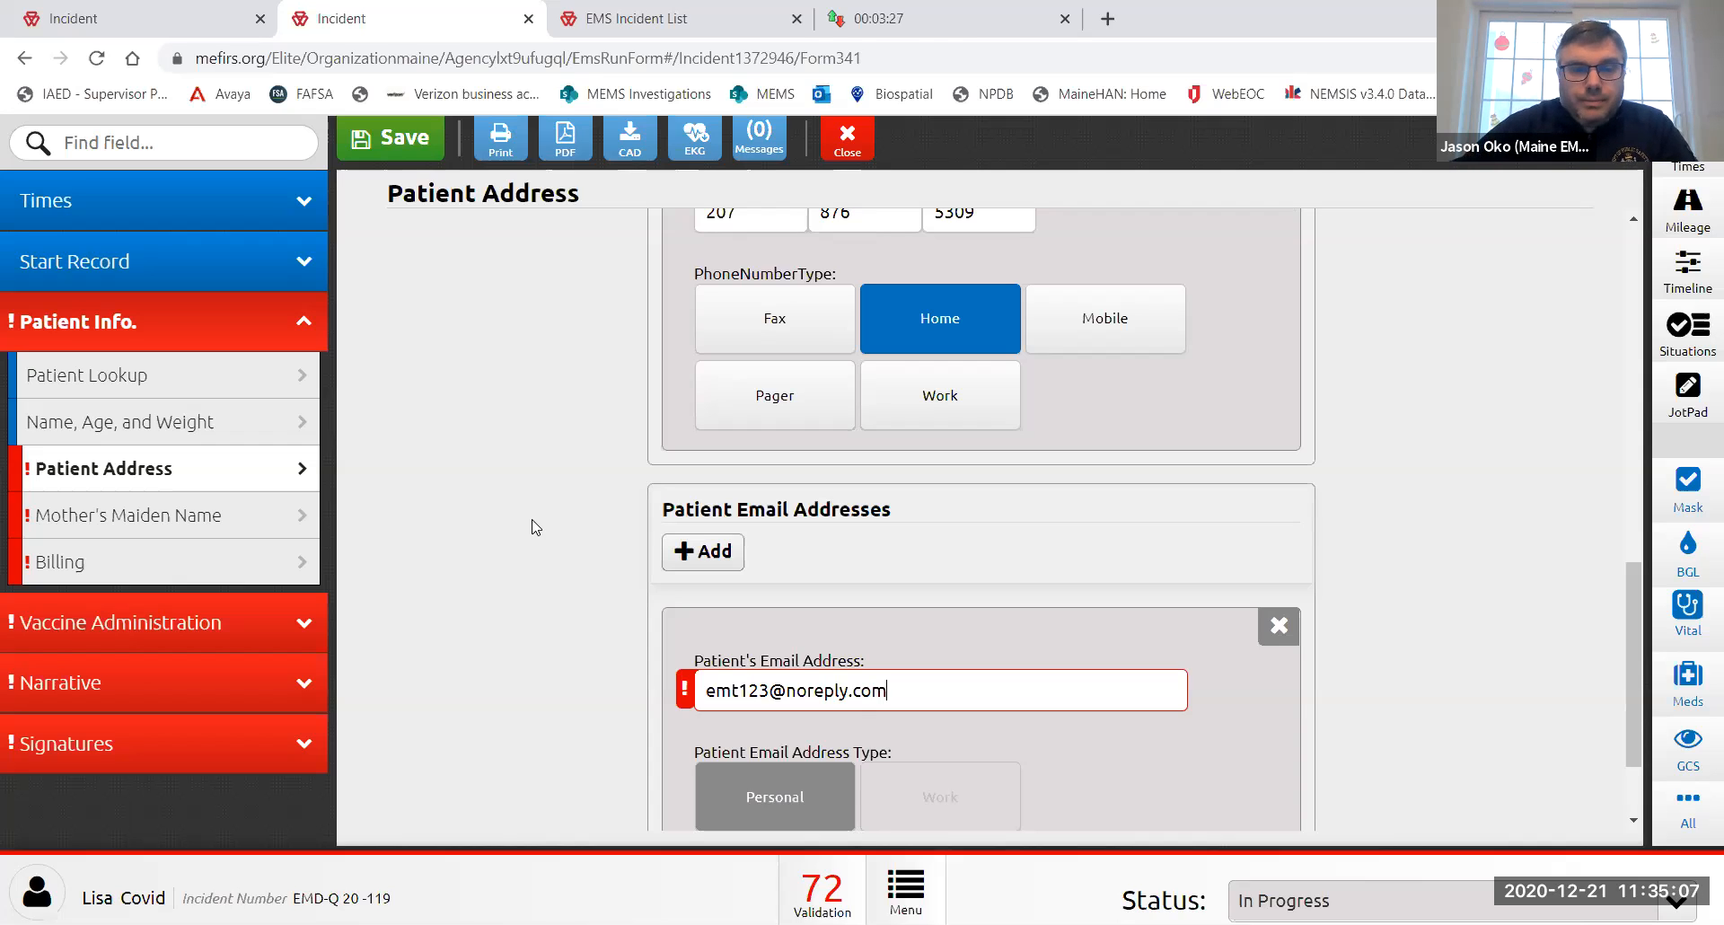
# - Add a Mother's Maiden Name record with the mother's first and last name
pyautogui.click(167, 516)
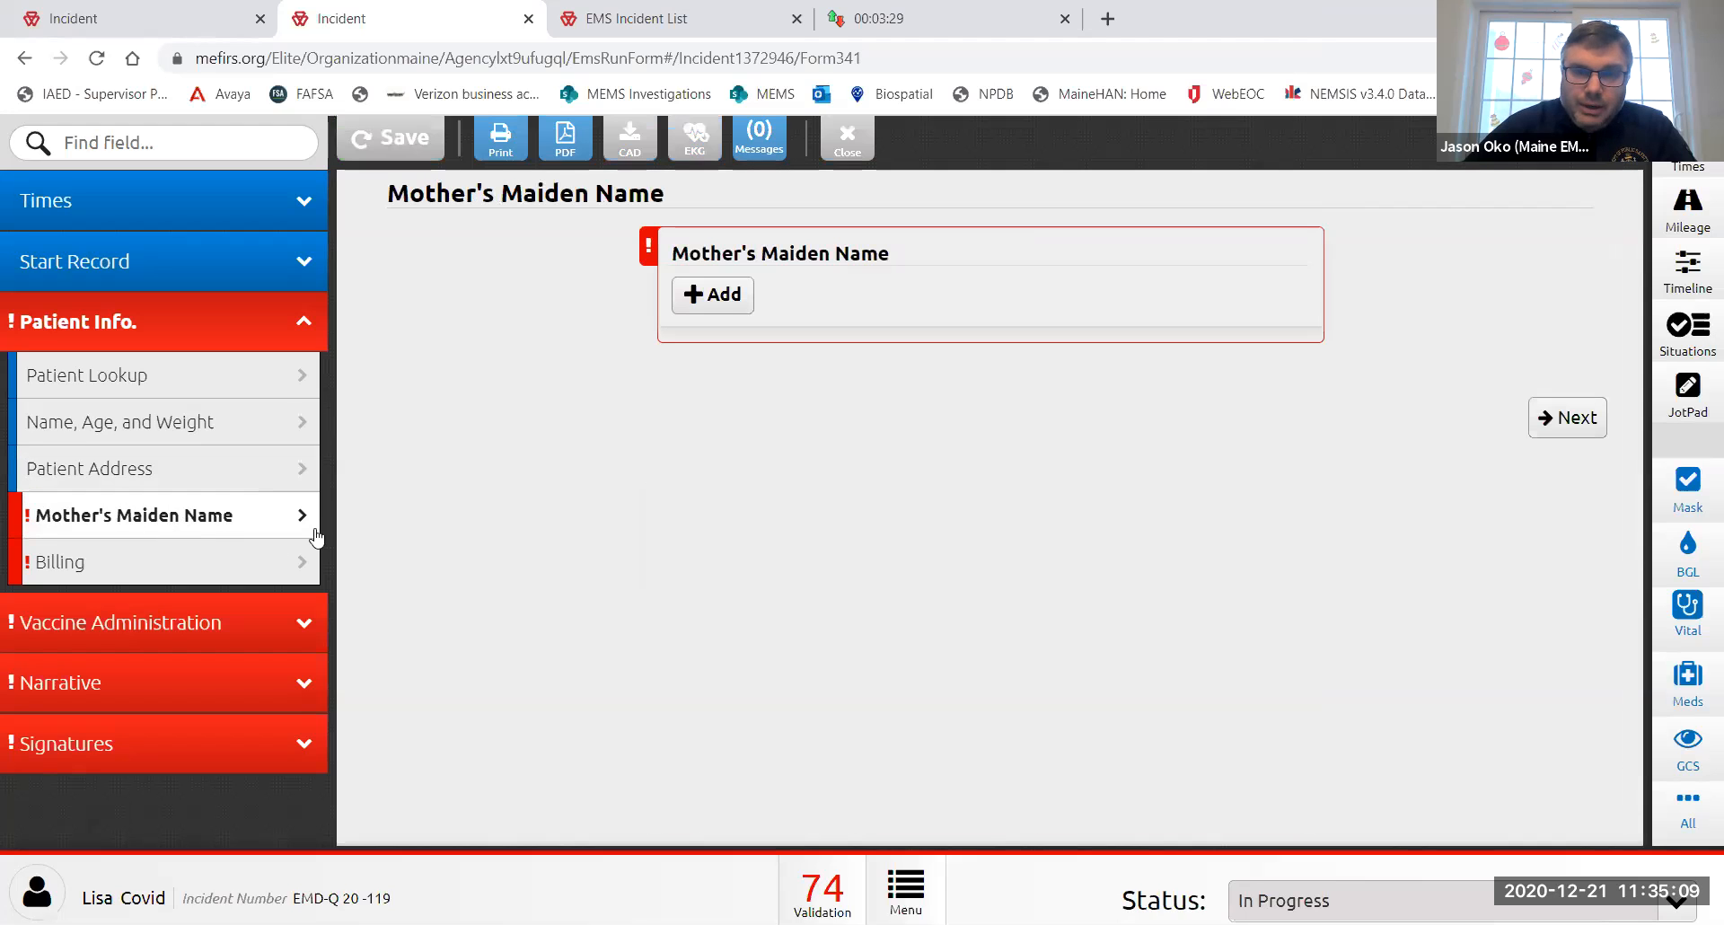
pyautogui.click(724, 298)
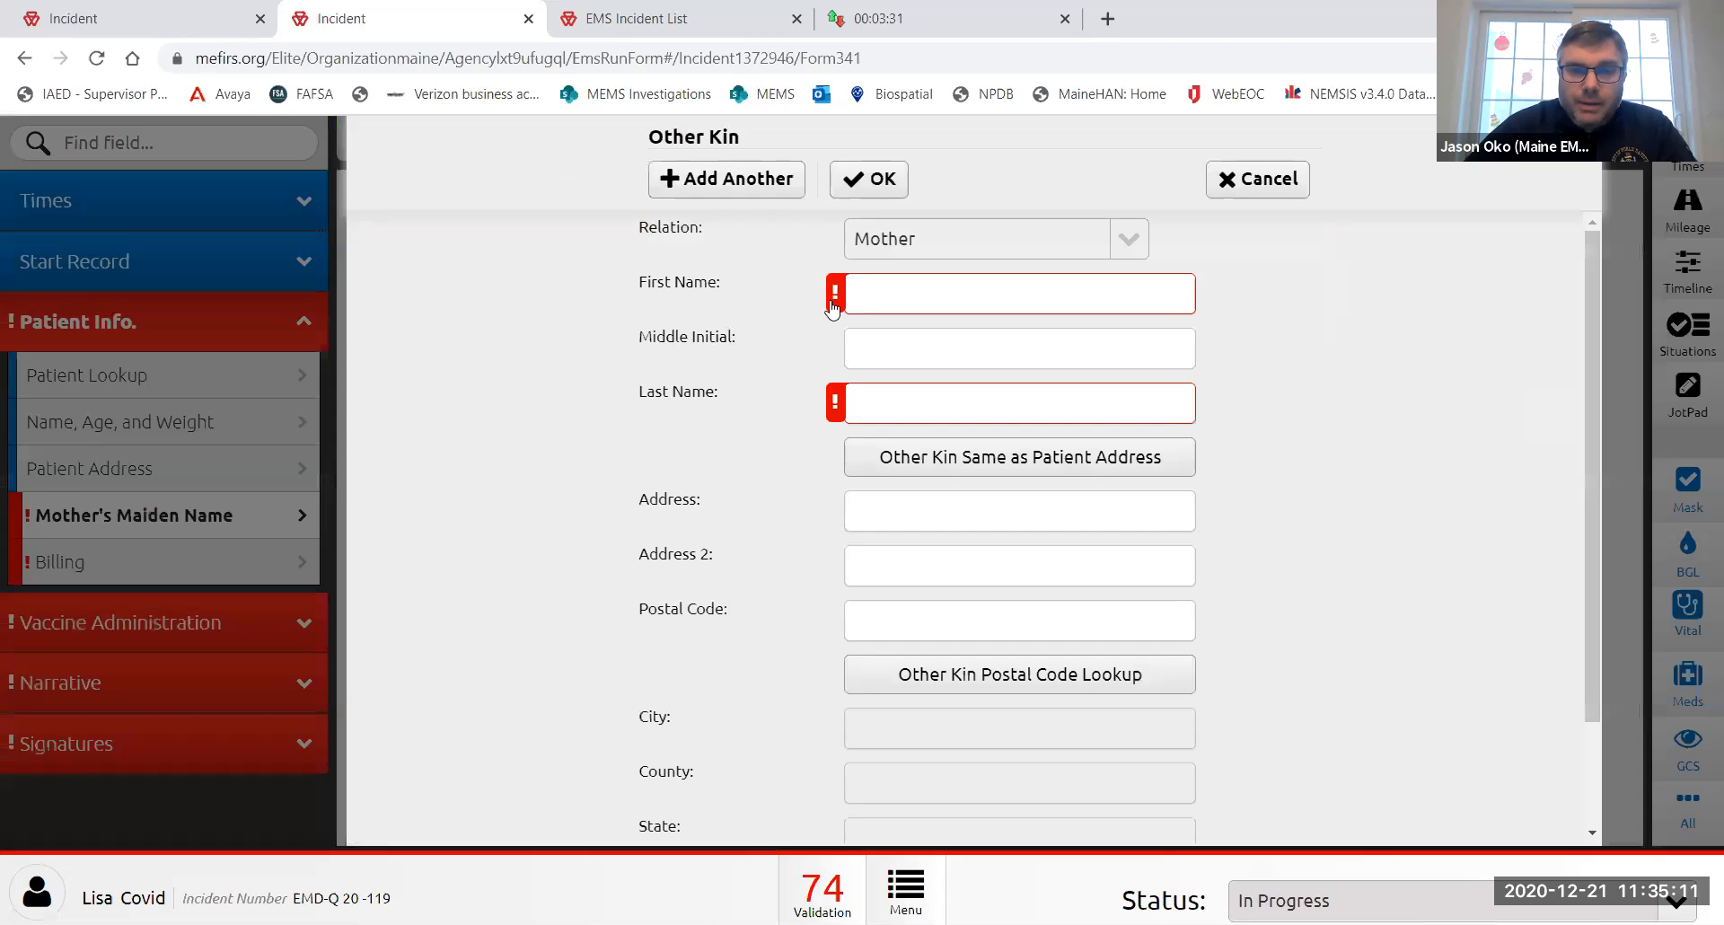
pyautogui.click(912, 305)
pyautogui.write('Mabel')
pyautogui.press('Tab')
pyautogui.press('Tab')
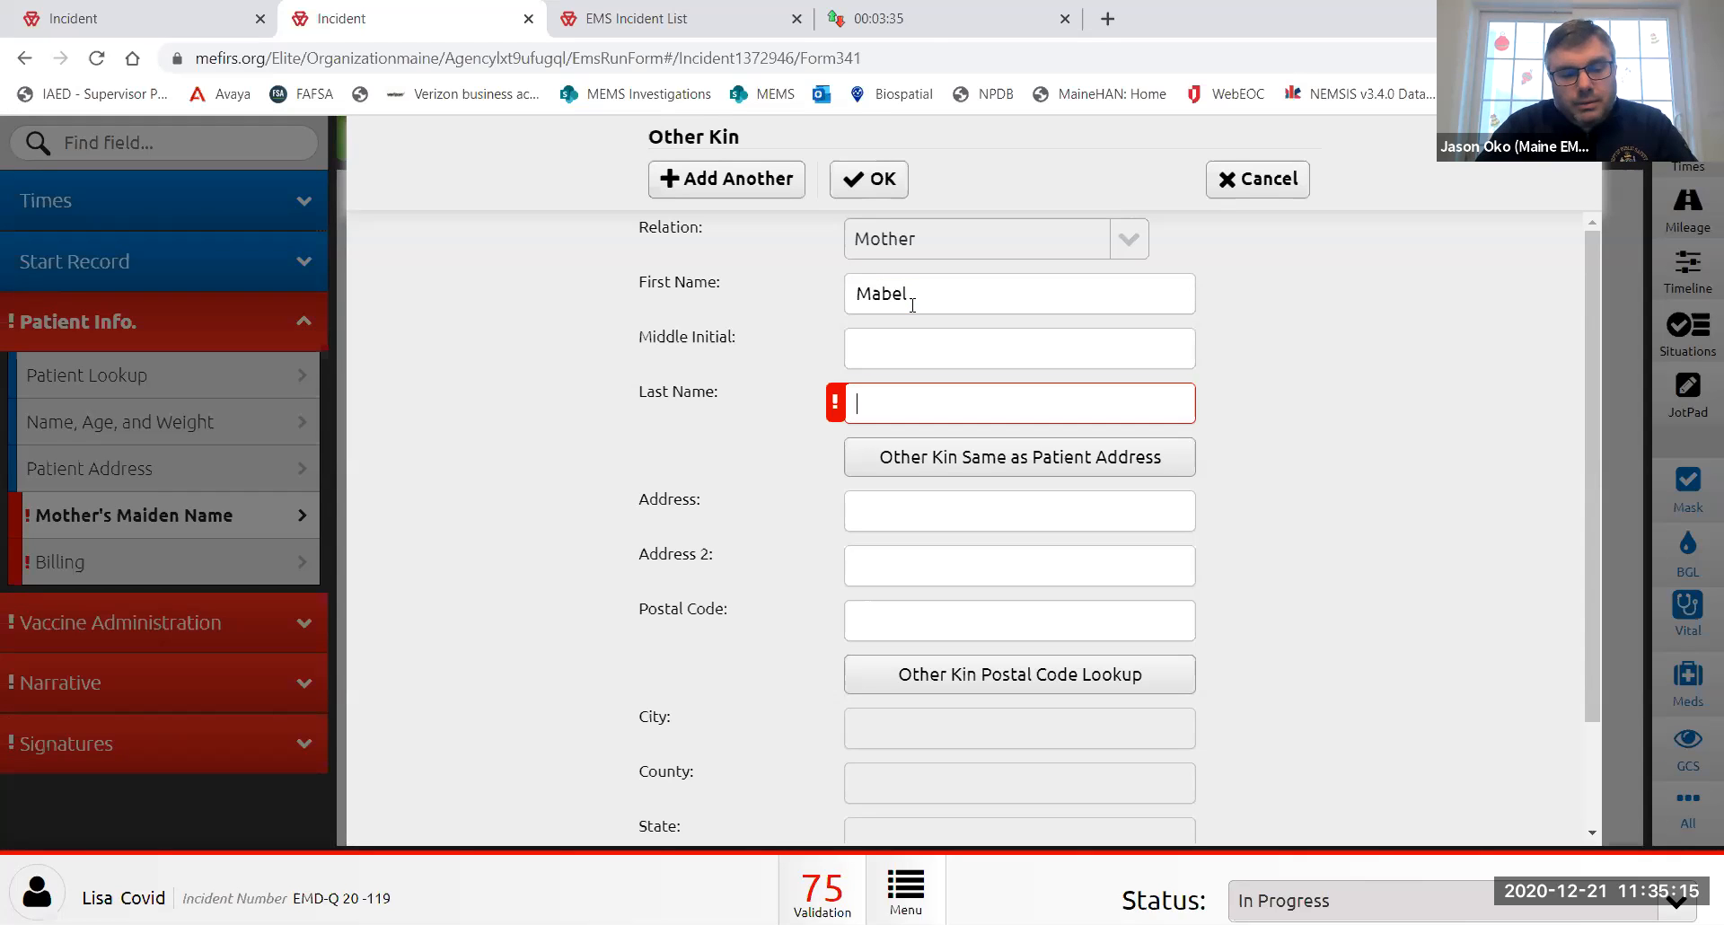
pyautogui.write('Emtsa')
pyautogui.click(870, 180)
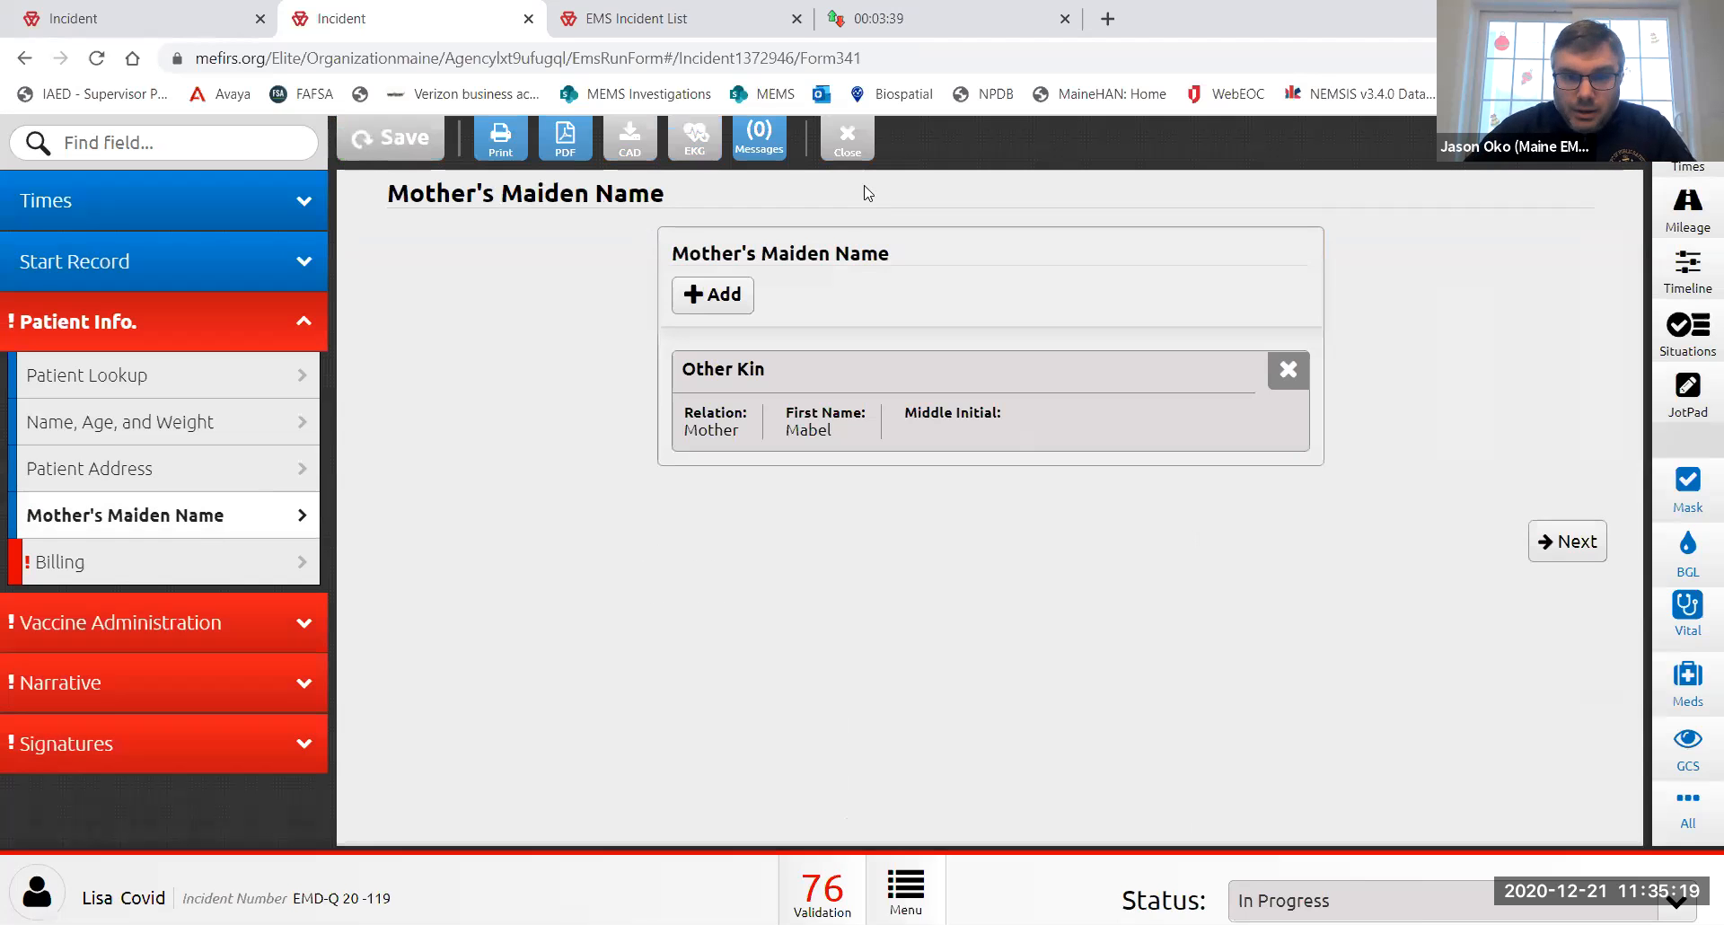
pyautogui.click(106, 573)
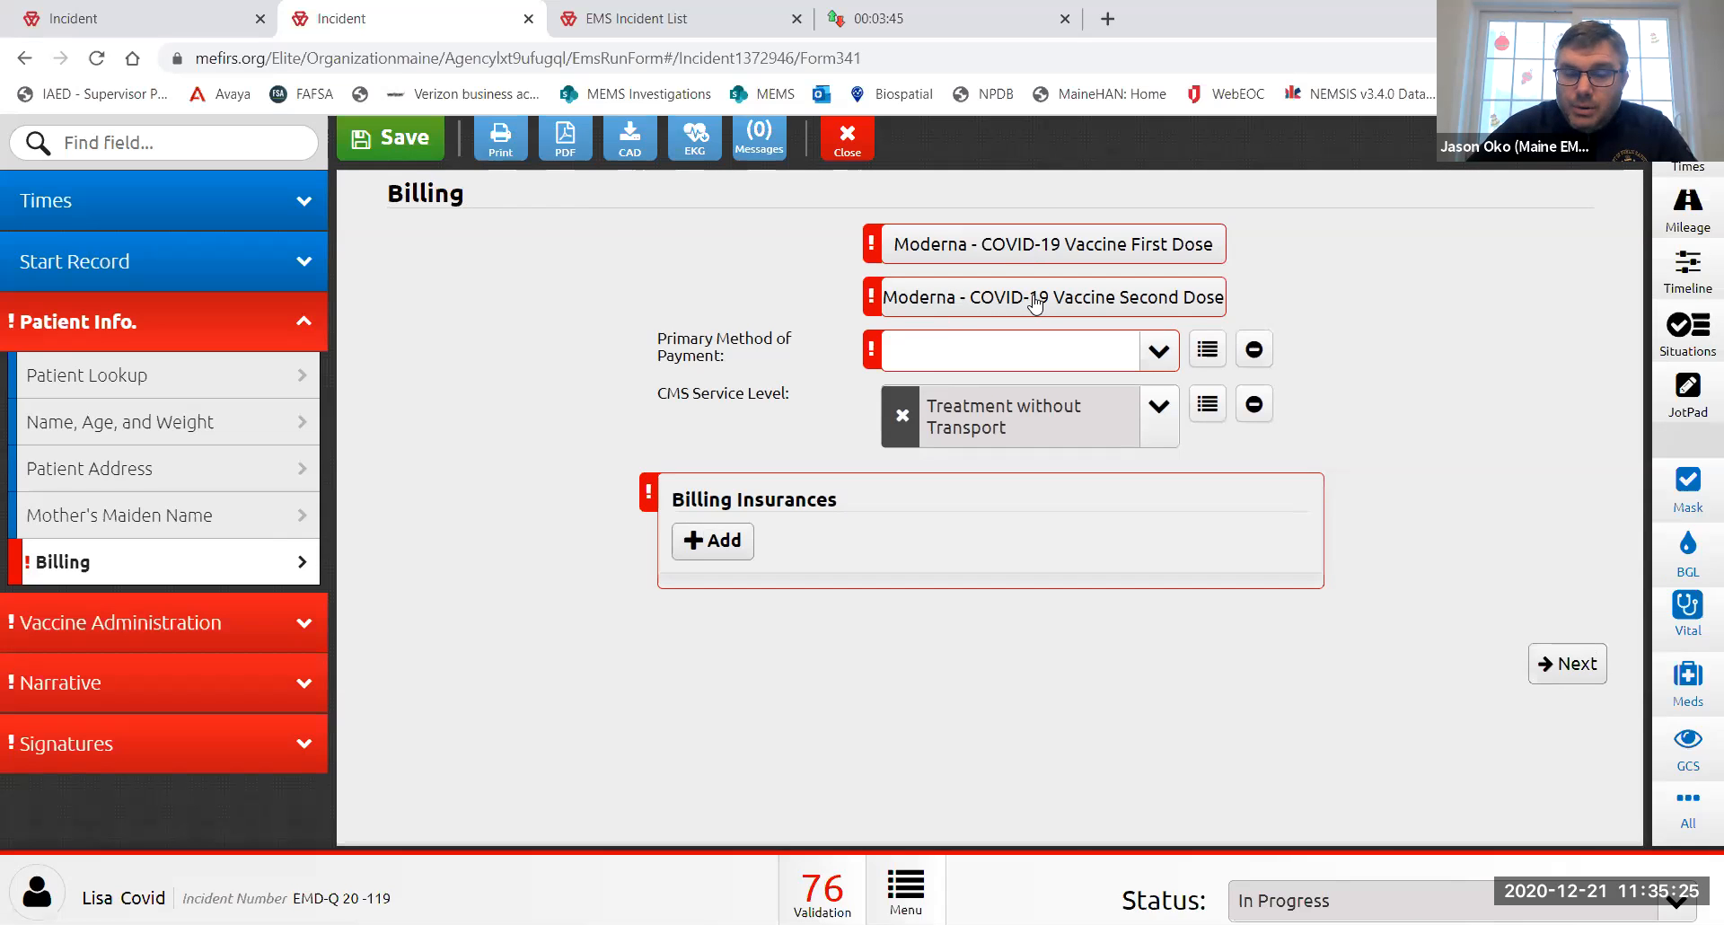
# - Record the Moderna second dose, apply its charge, and set primary payment to Private Insurance
pyautogui.click(1095, 302)
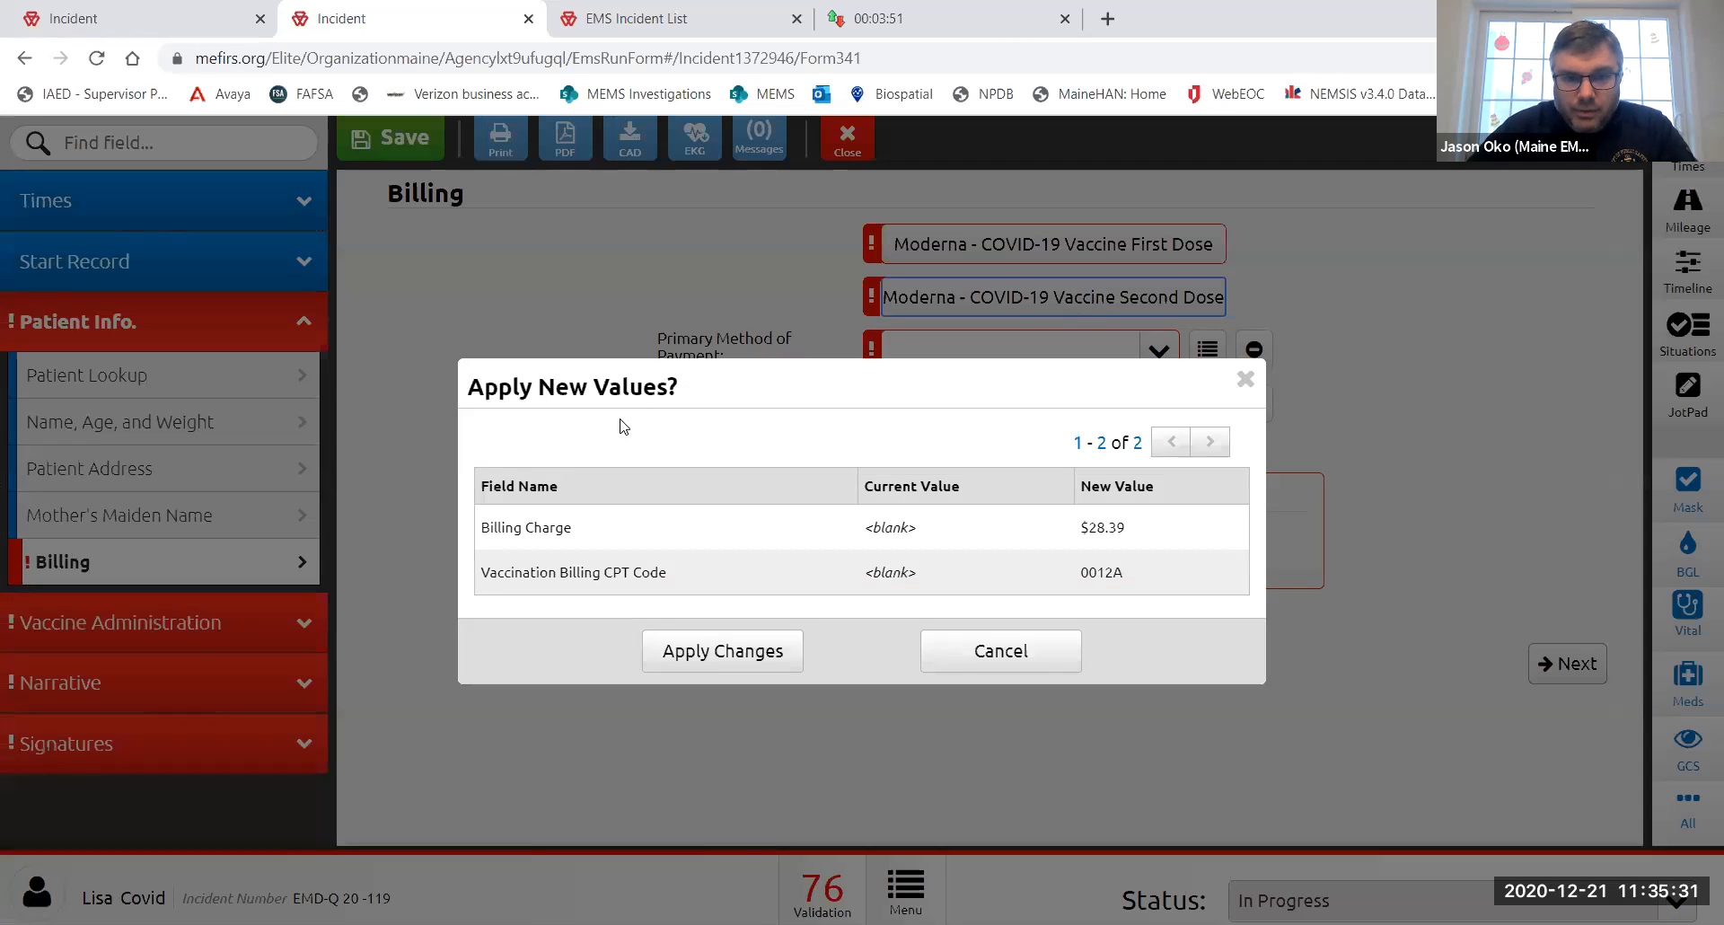
pyautogui.click(745, 664)
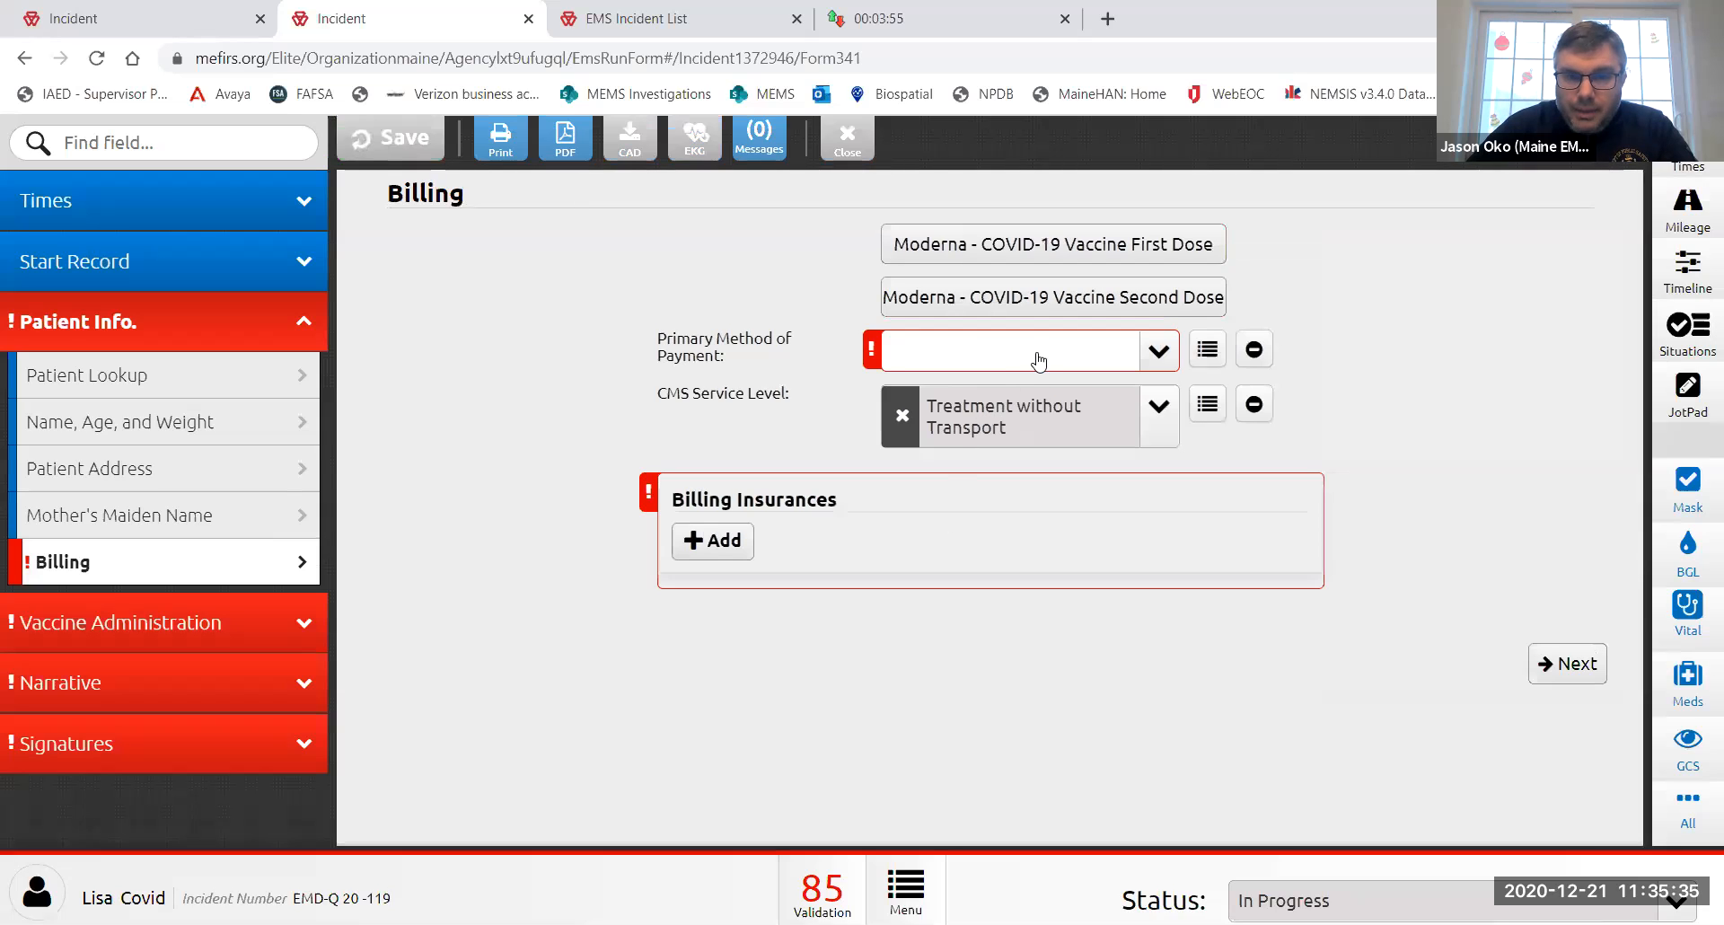
pyautogui.click(1038, 361)
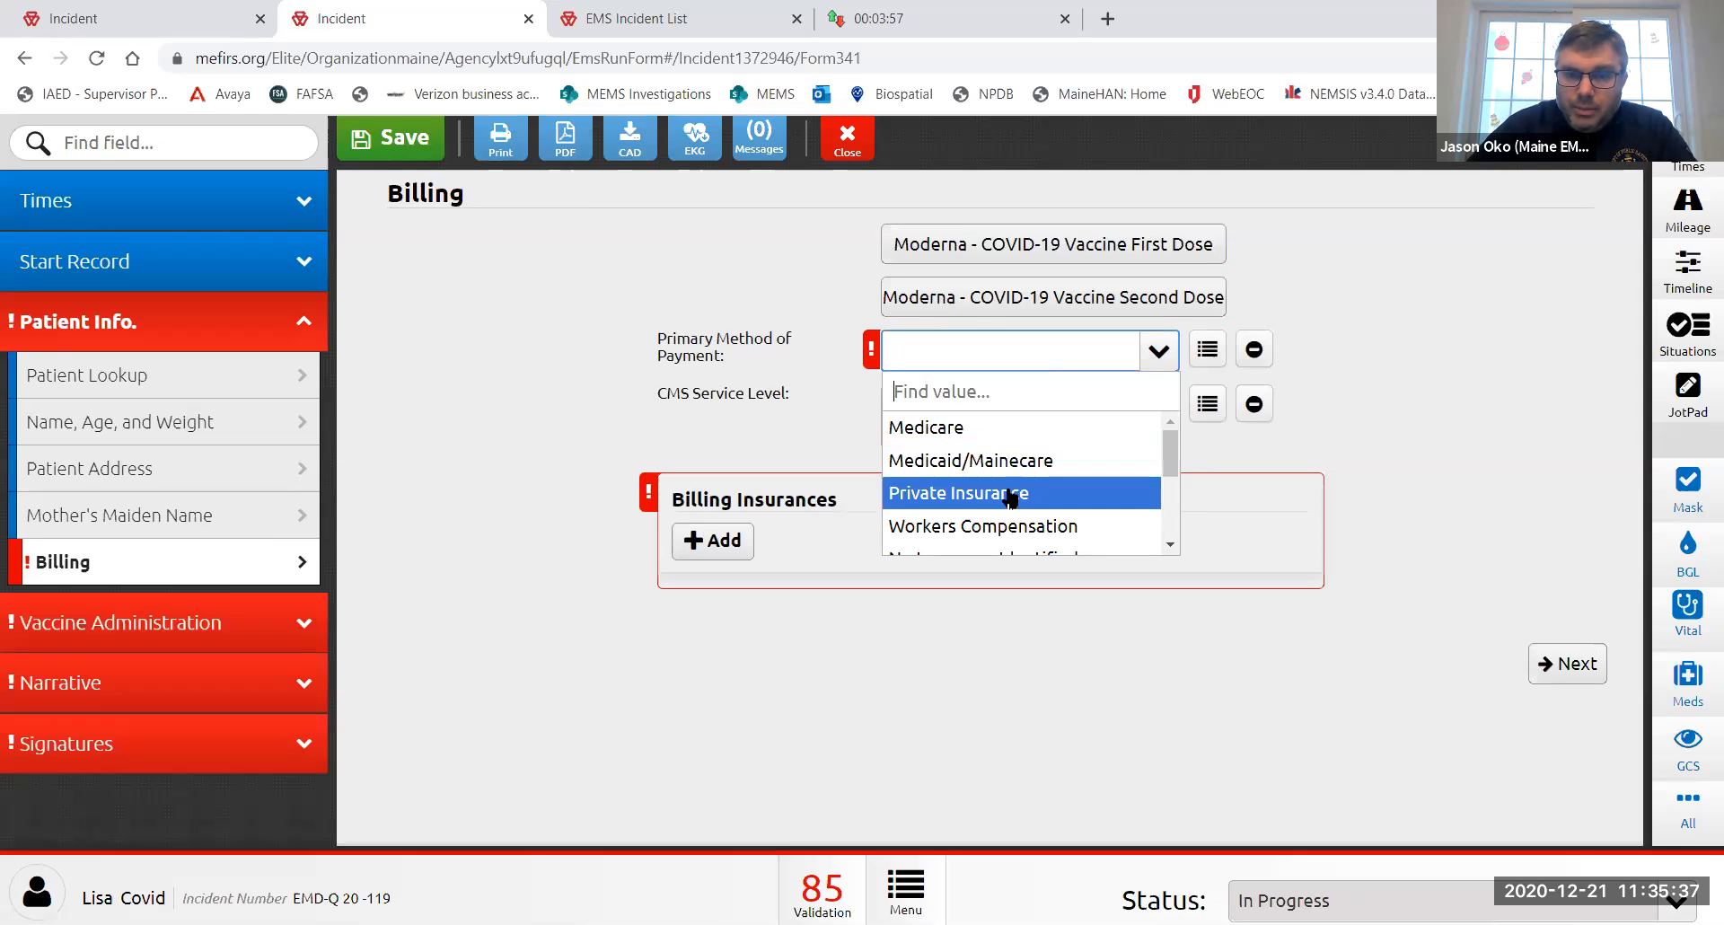
pyautogui.click(1012, 494)
# - Add a Cigna billing insurance entry with the insured's name, group ID and policy ID
pyautogui.click(718, 559)
pyautogui.click(1014, 250)
pyautogui.click(951, 292)
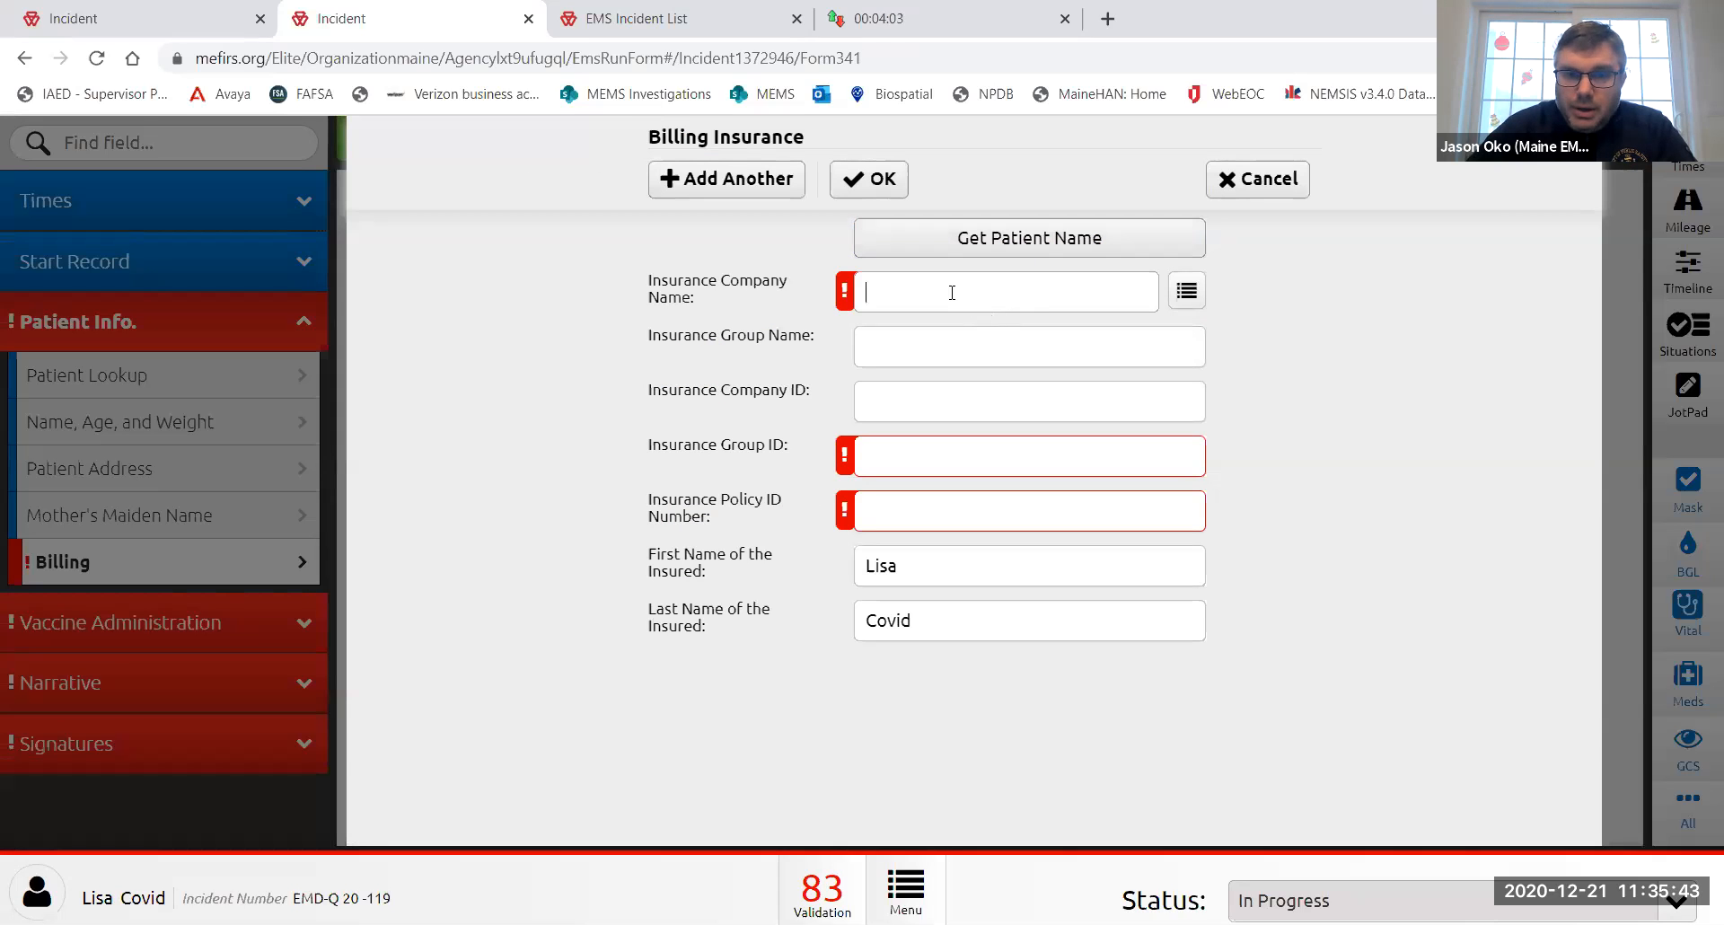
pyautogui.write('Cigna')
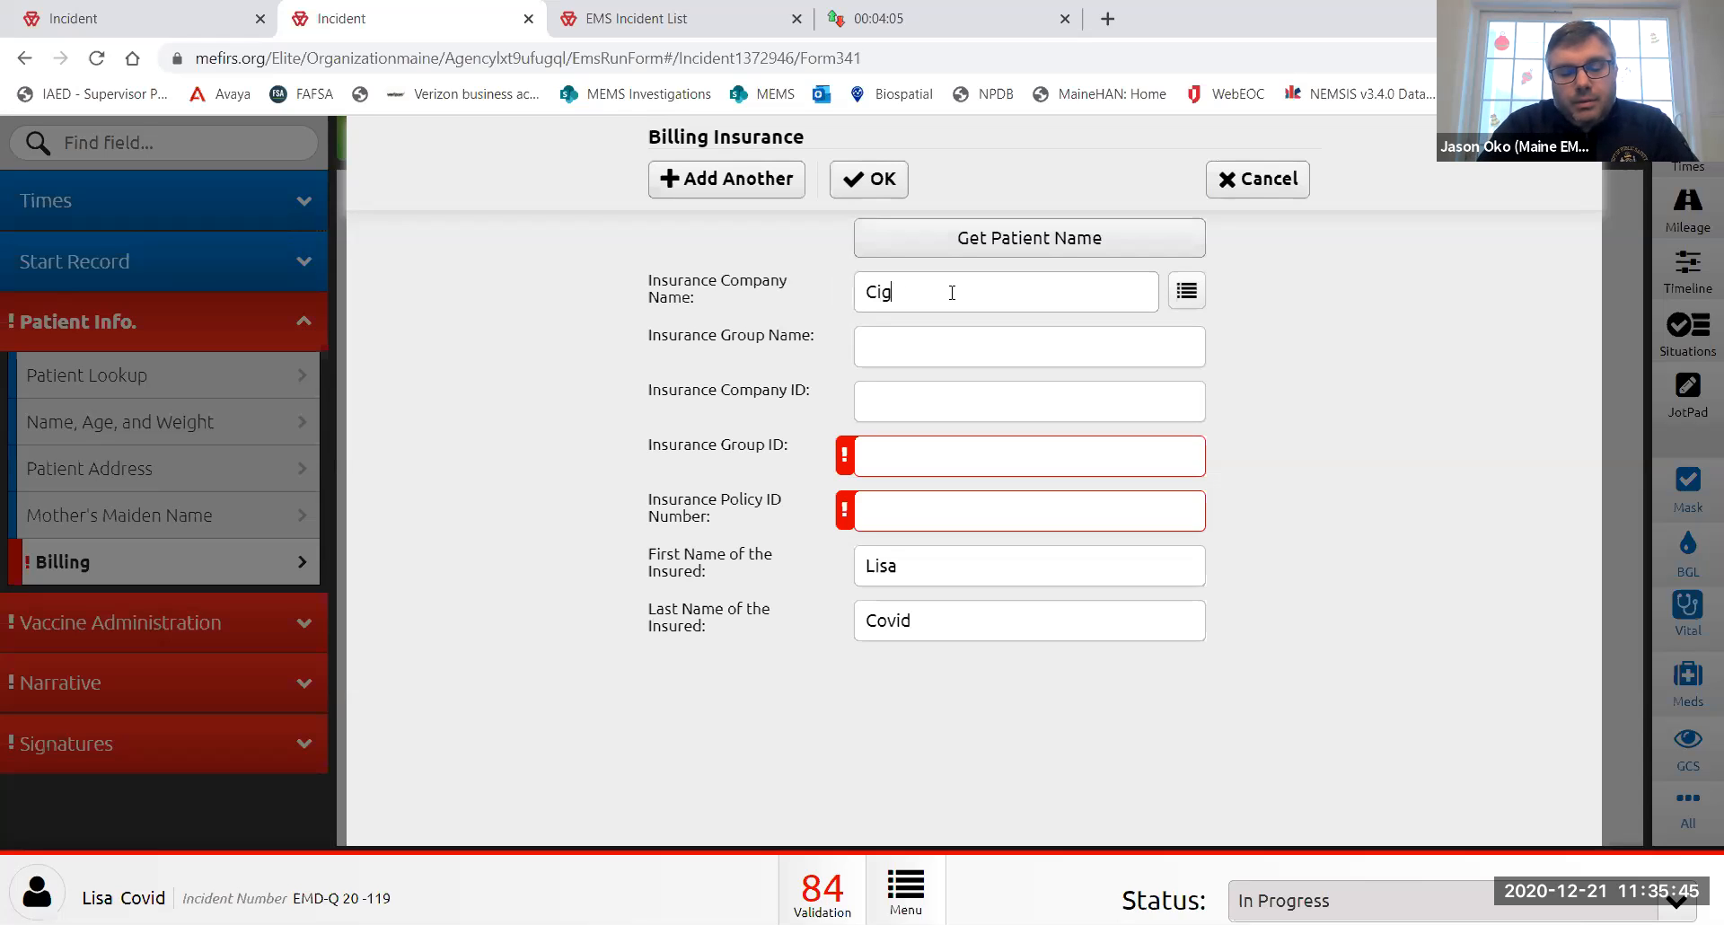
pyautogui.click(923, 458)
pyautogui.write('123456')
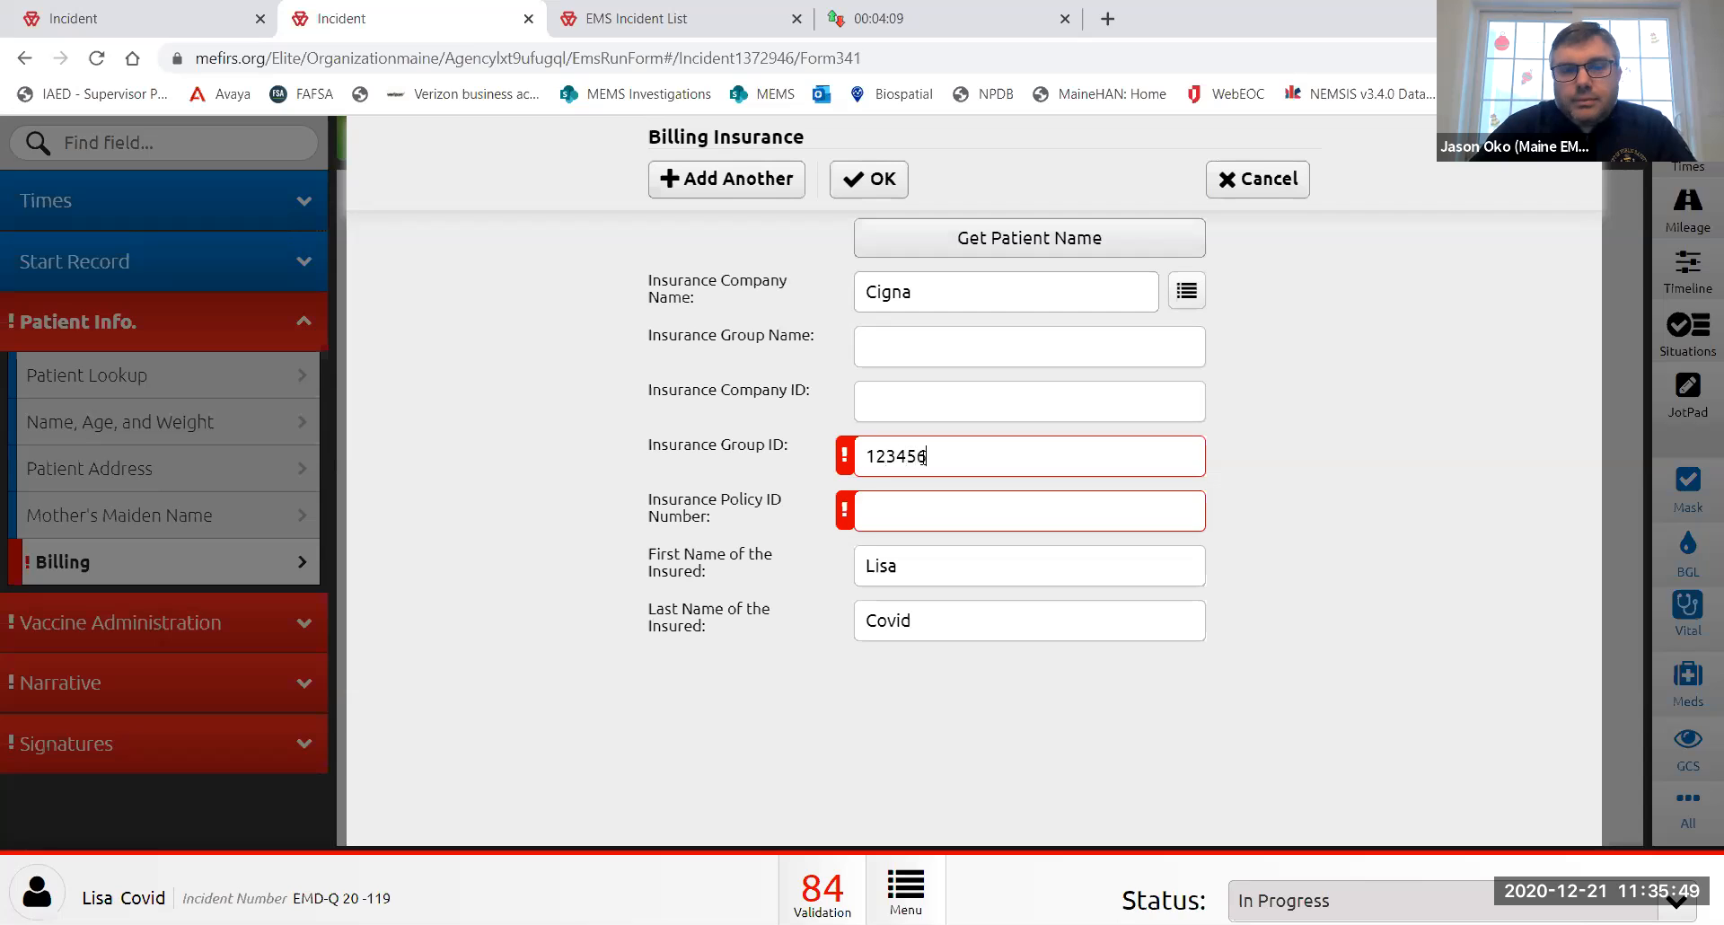
pyautogui.press('Tab')
pyautogui.write('123456')
pyautogui.click(876, 181)
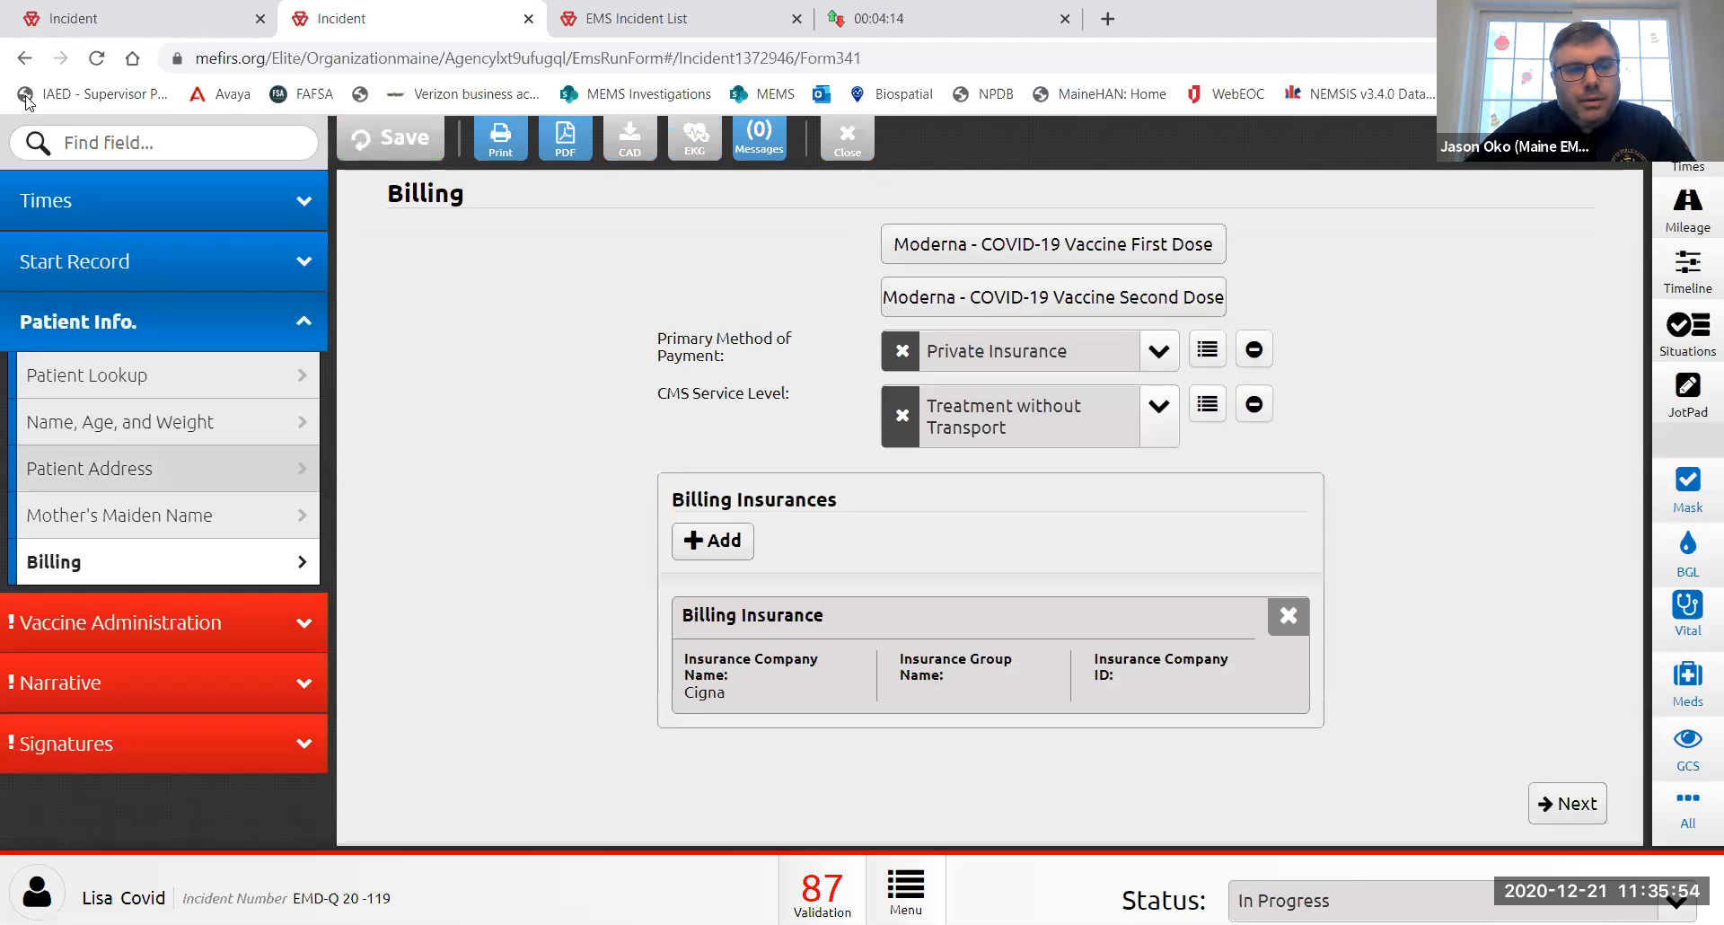
pyautogui.click(212, 321)
pyautogui.click(222, 386)
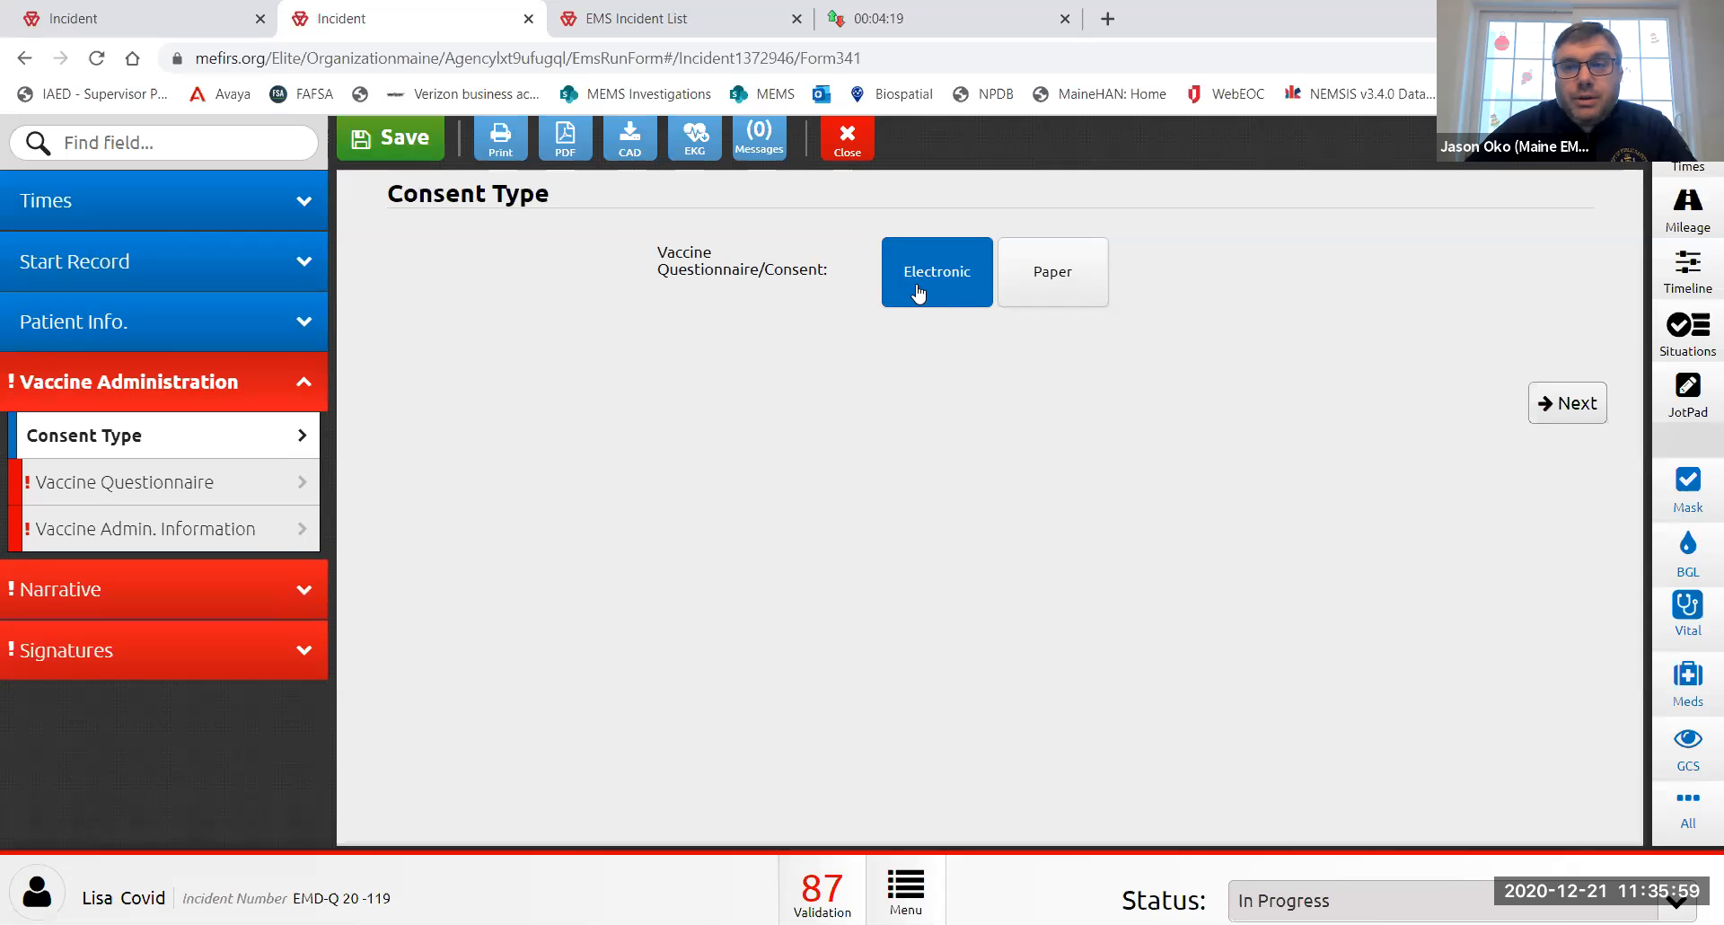
# - Answer the questionnaire: no fever, breastfeeding yes, prior severe reaction yes but accepts vaccine, no ingredient allergy
pyautogui.click(220, 483)
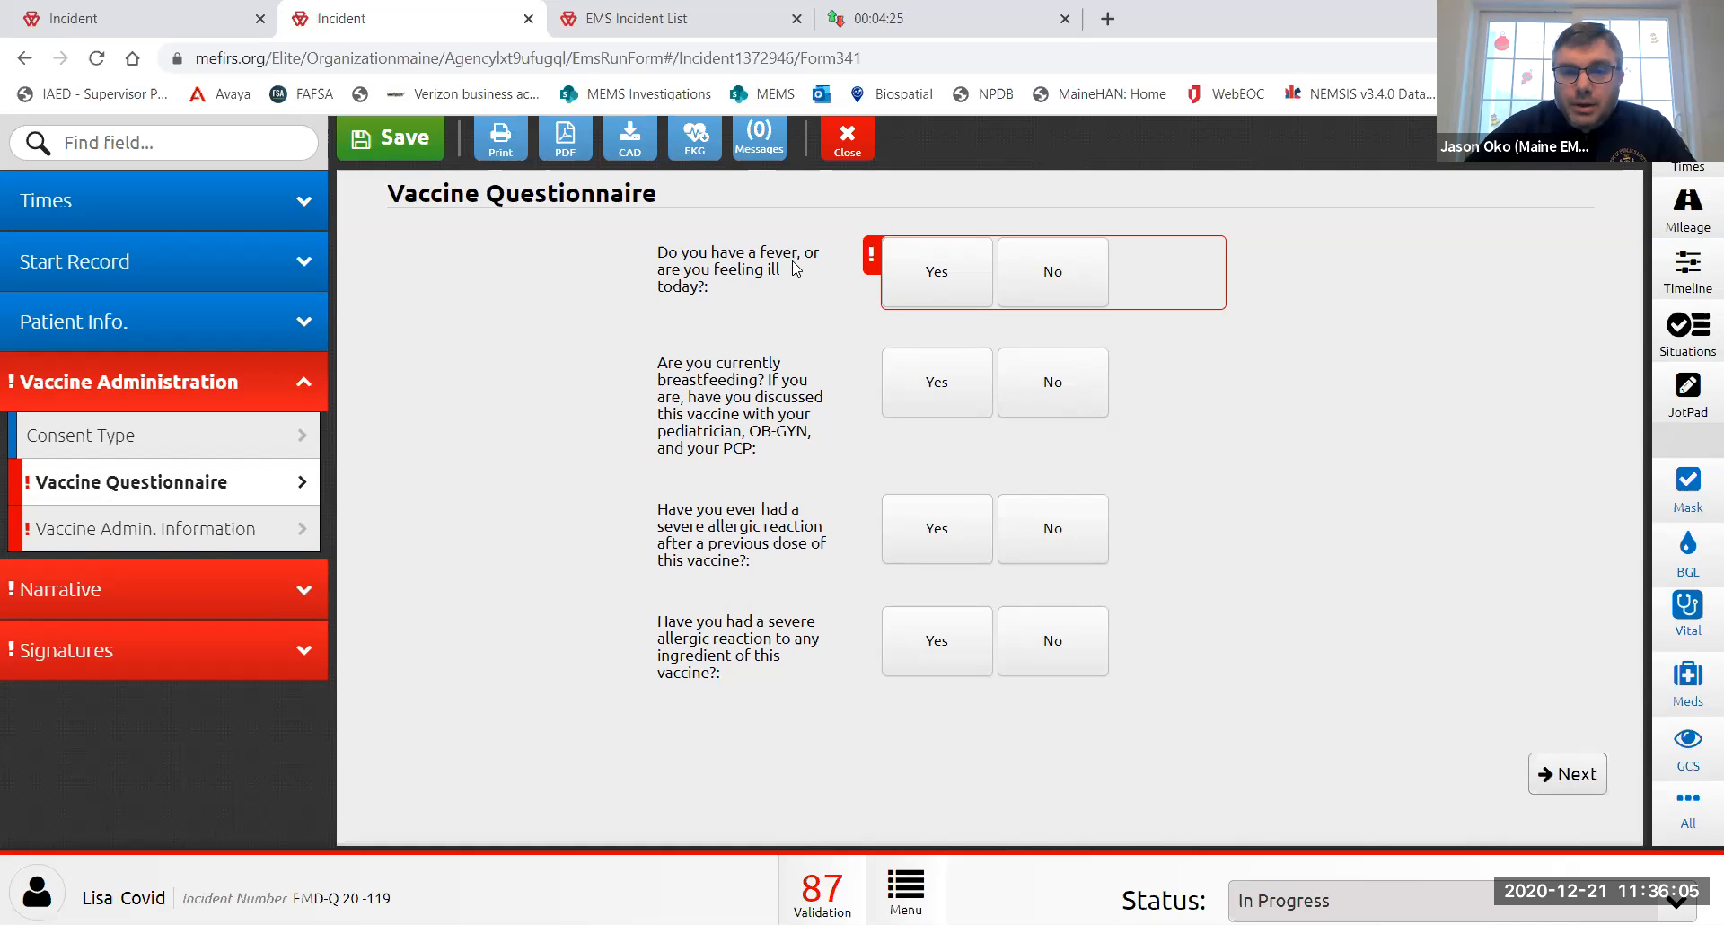
pyautogui.click(1079, 286)
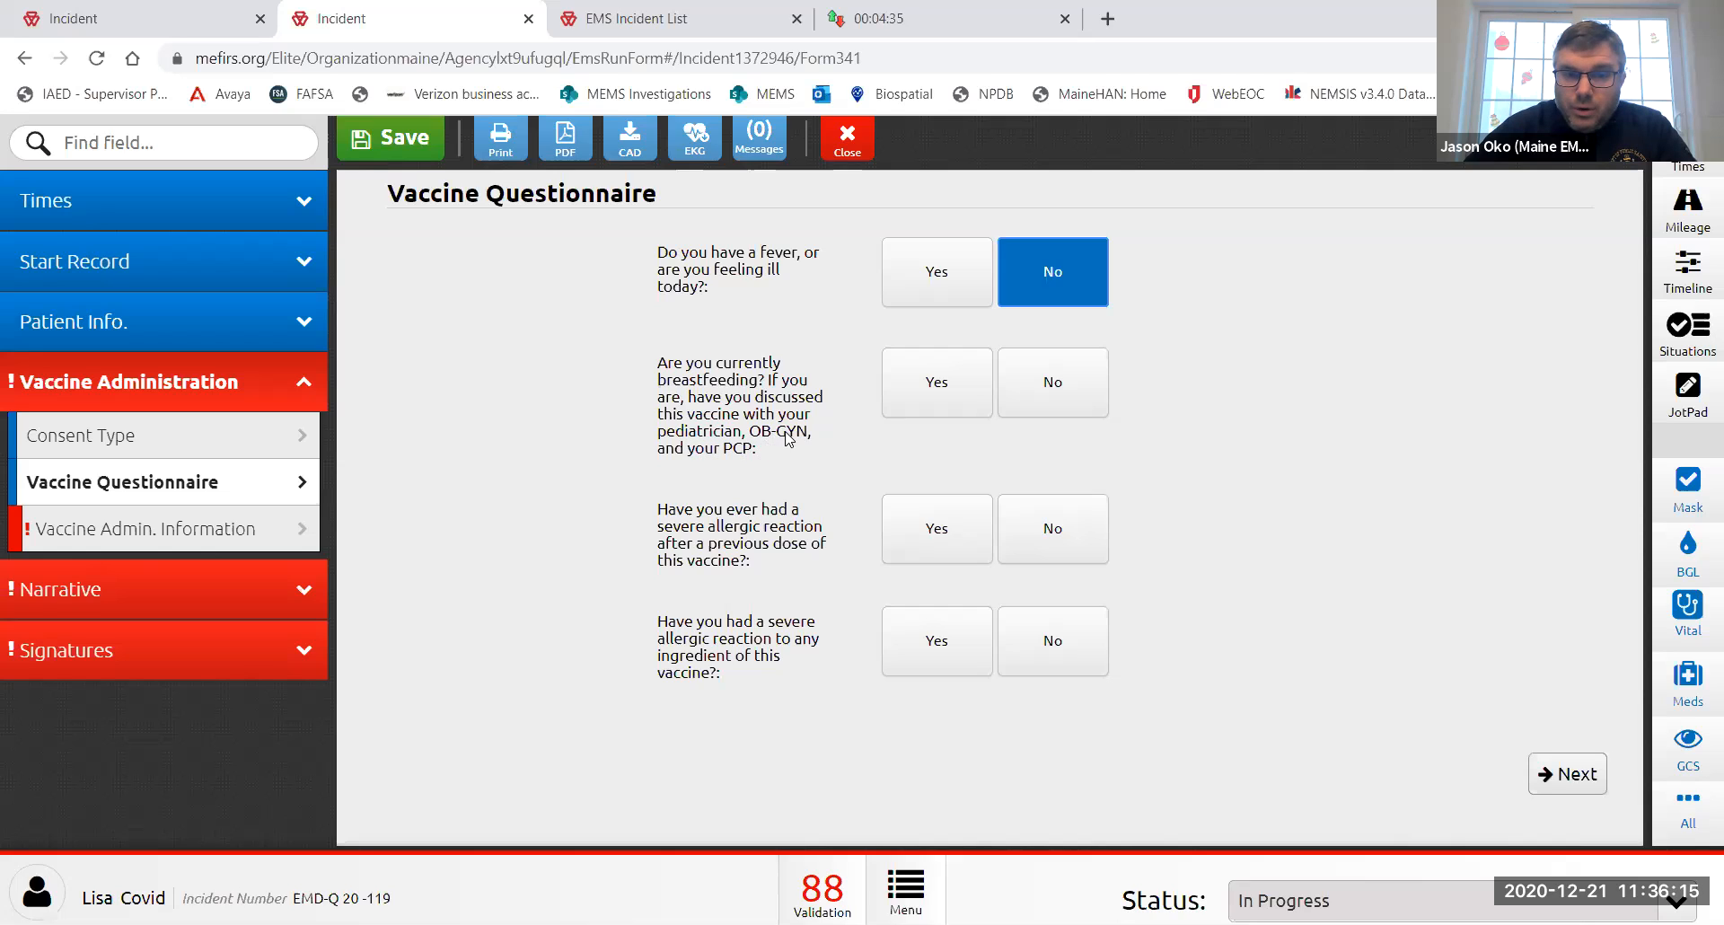
pyautogui.click(1047, 395)
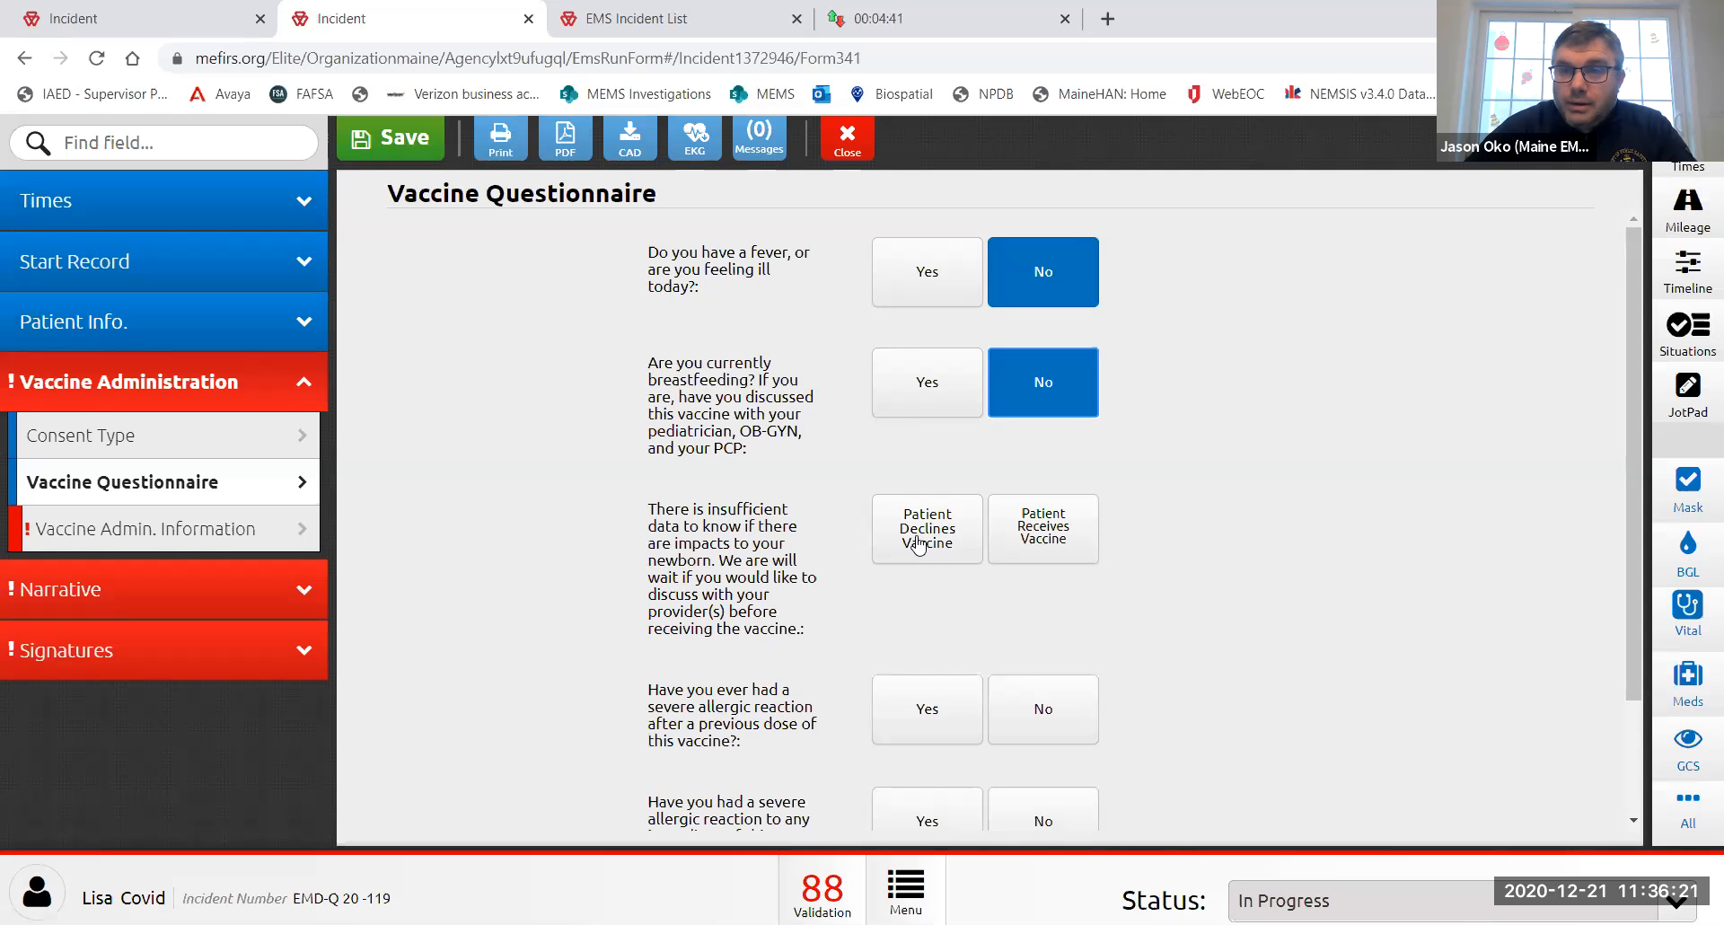
pyautogui.click(934, 395)
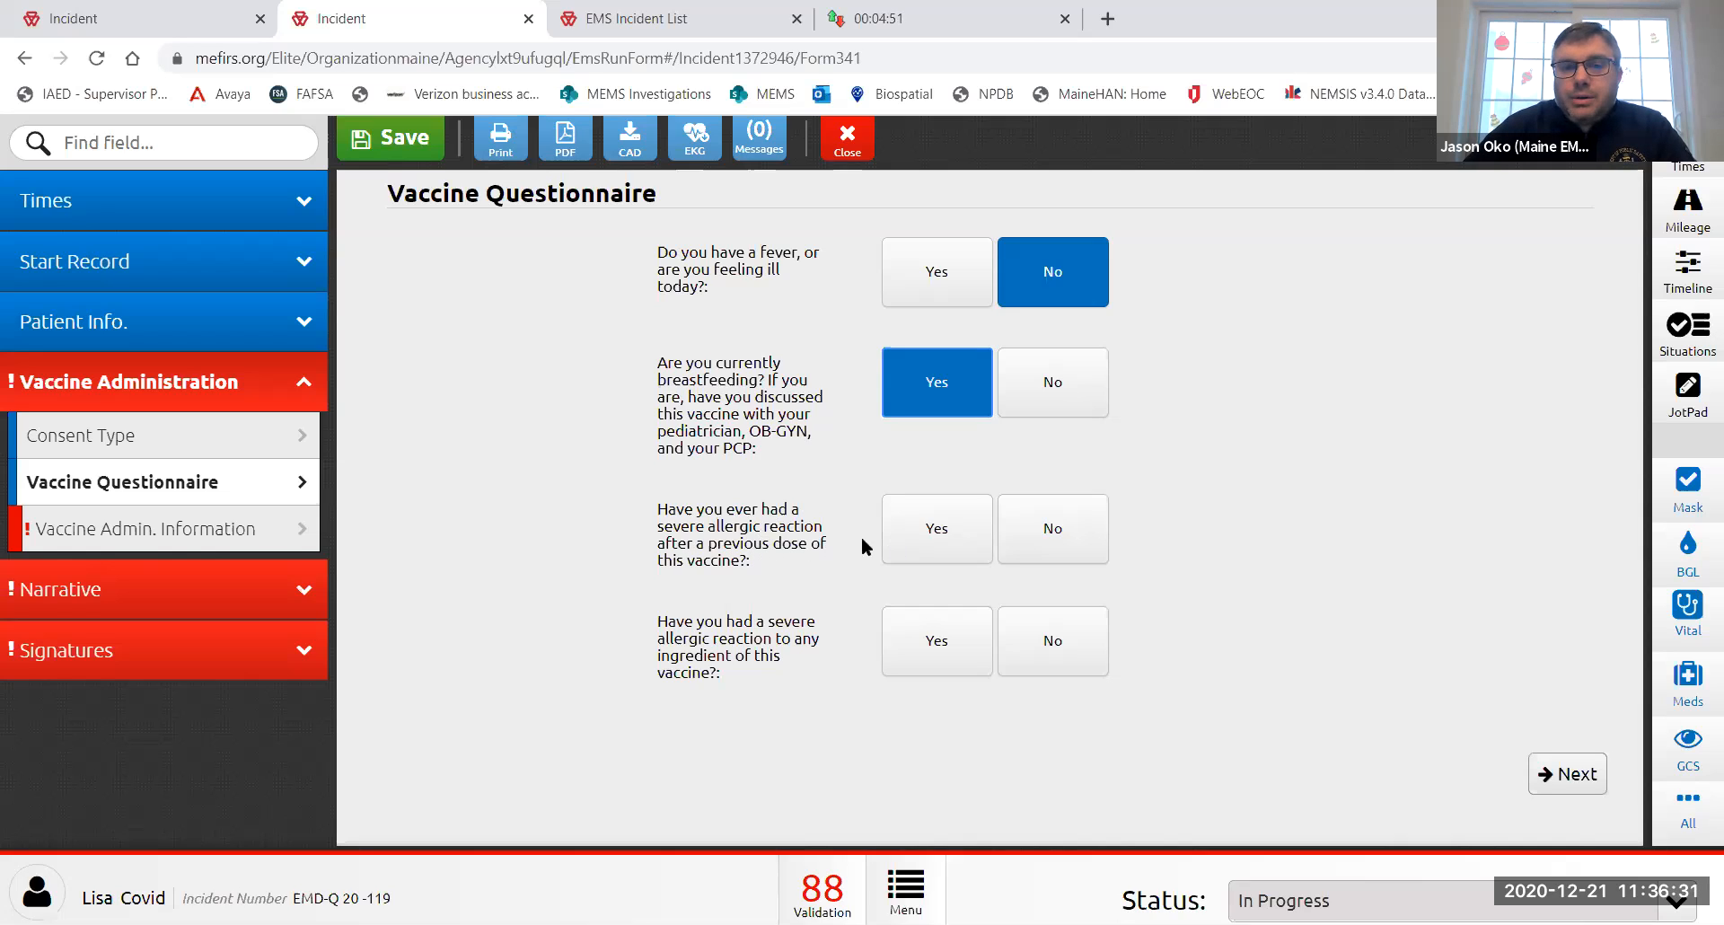
pyautogui.click(922, 541)
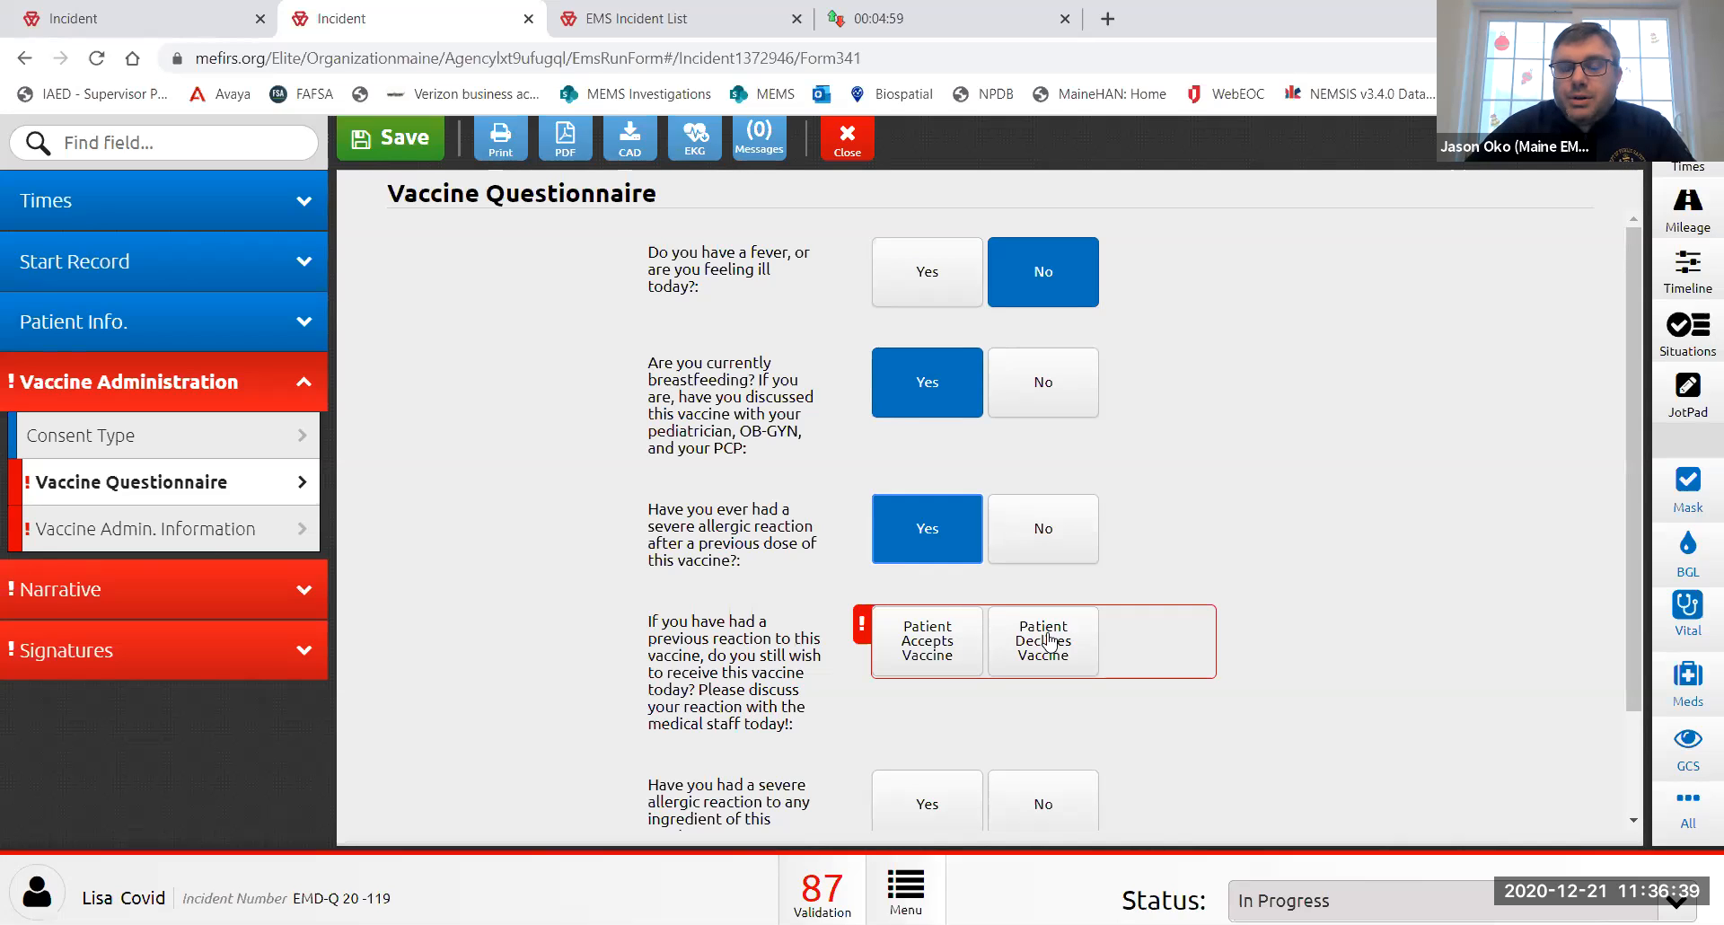
pyautogui.click(924, 651)
pyautogui.scroll(-2, 907, 642)
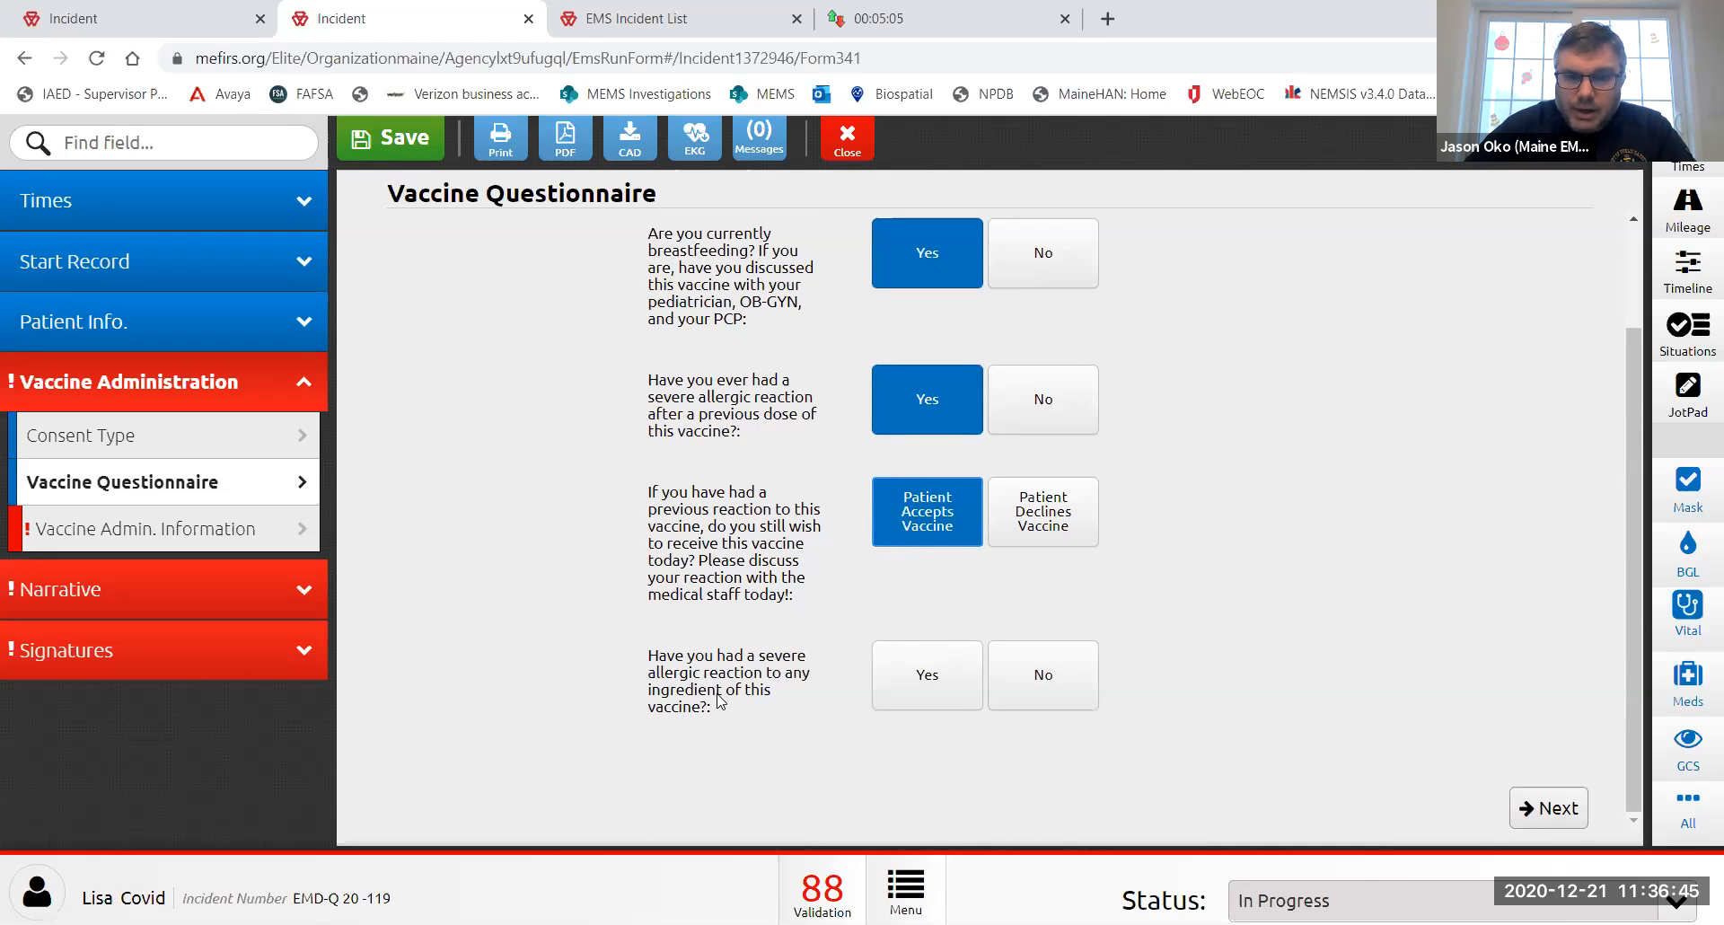
pyautogui.click(1032, 678)
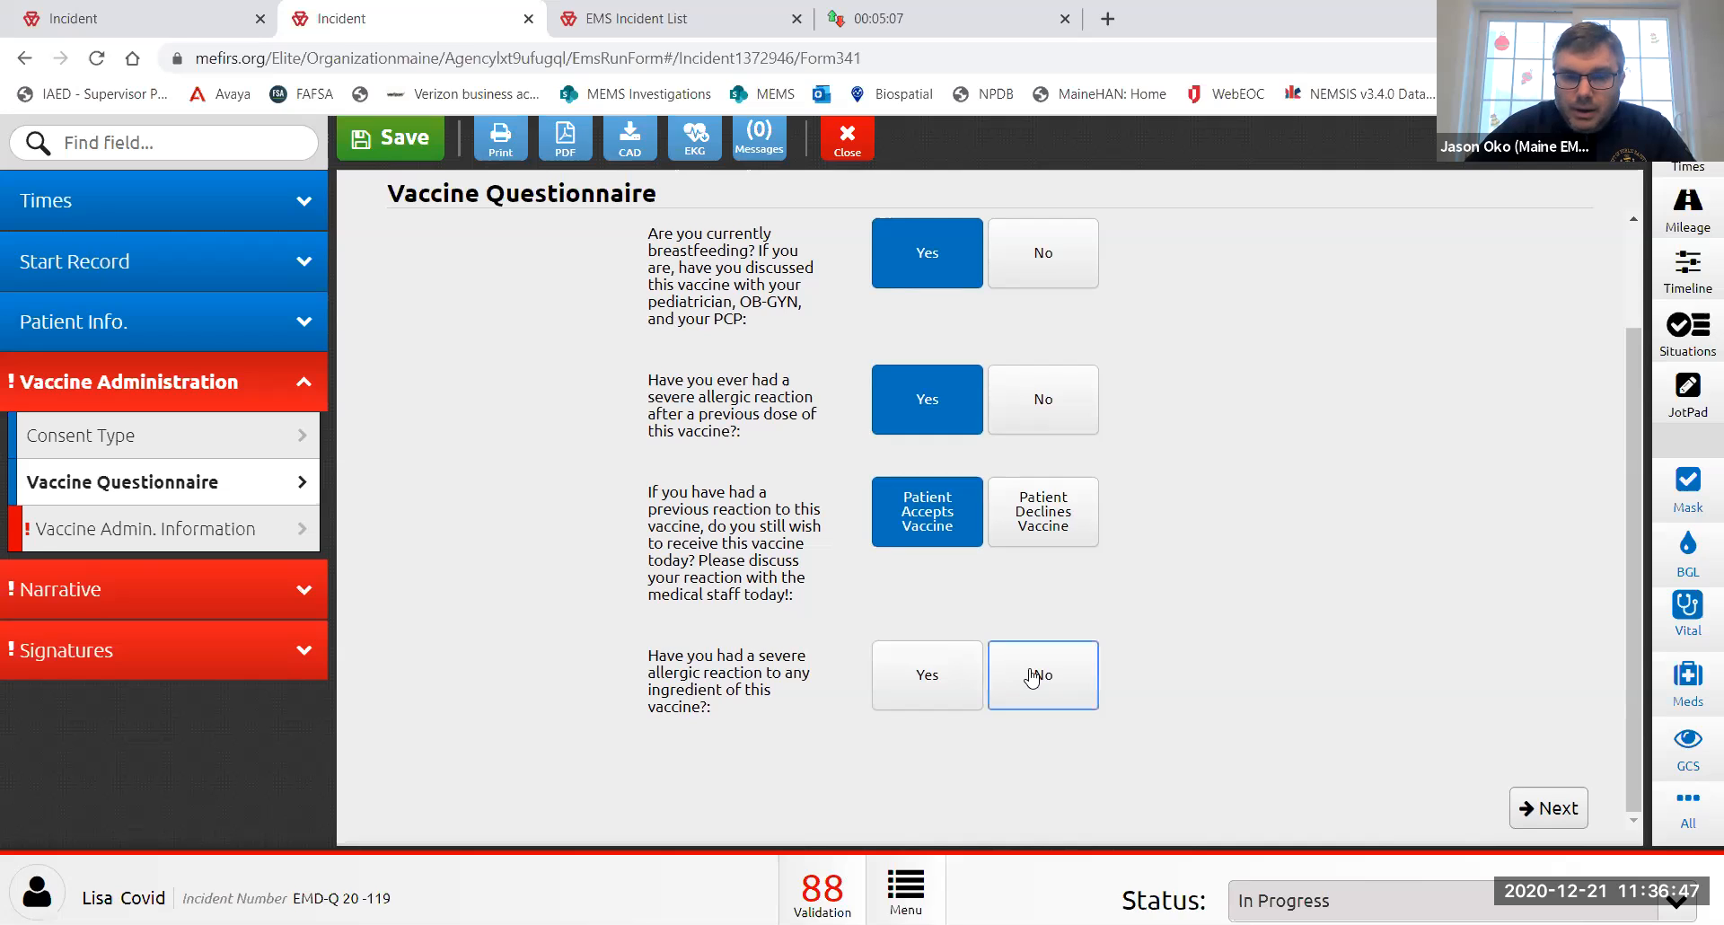
pyautogui.click(229, 528)
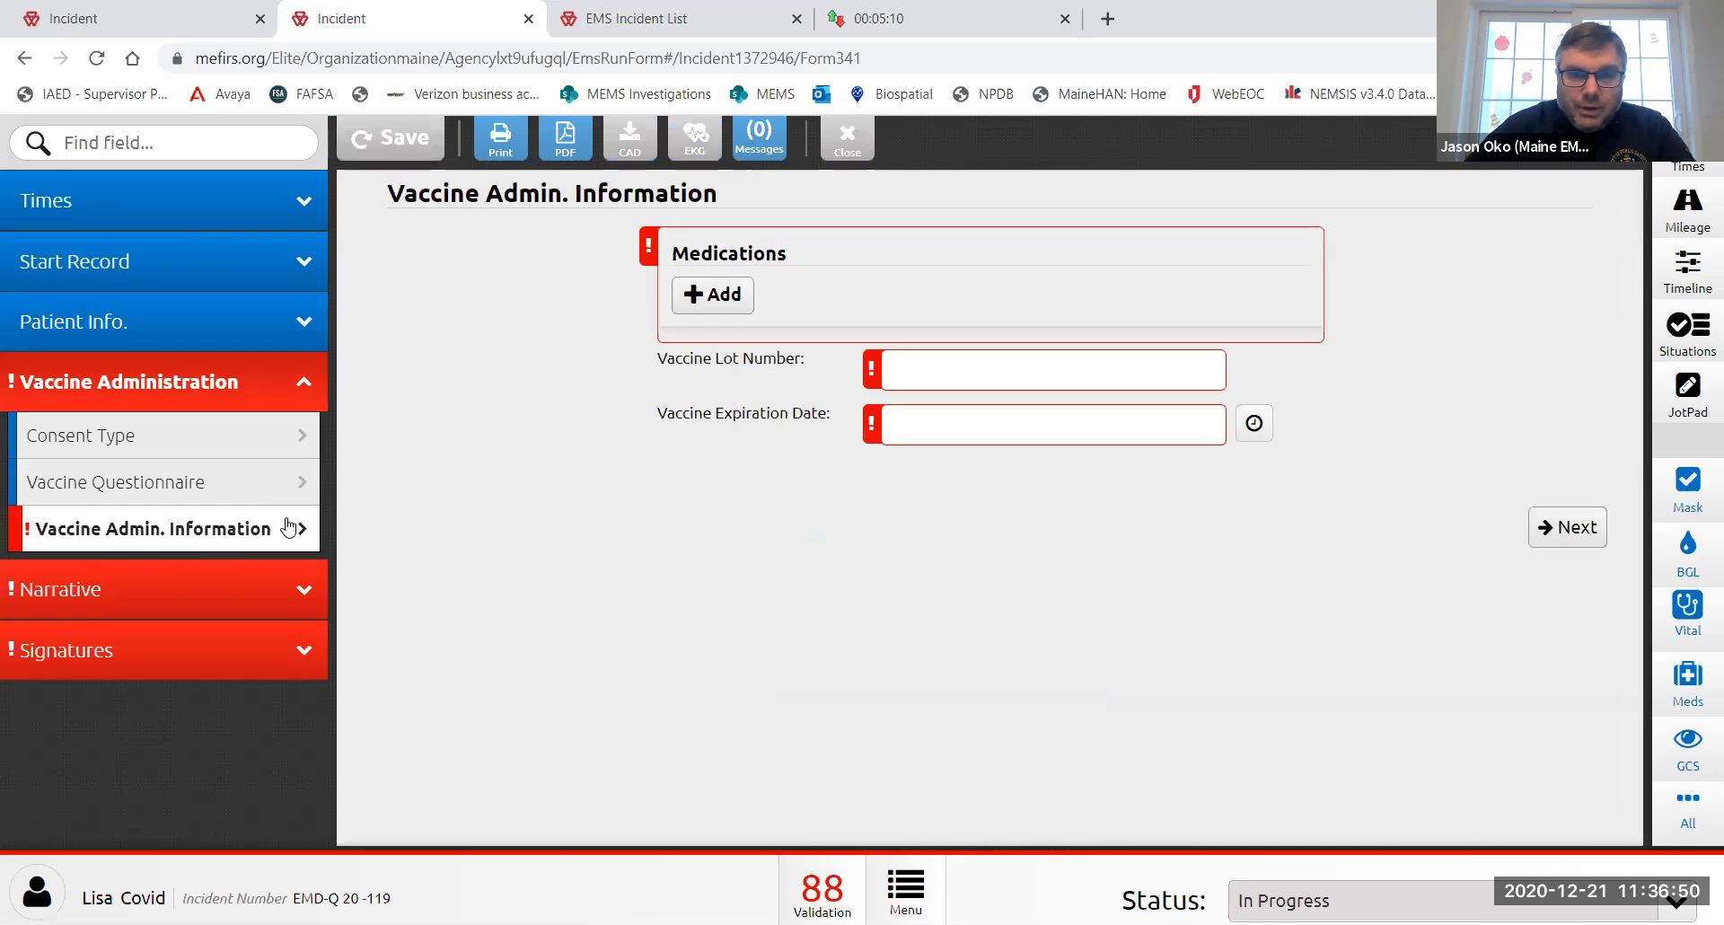
# - Add a Moderna Covid Vaccine medication entry given in the left arm
pyautogui.click(719, 296)
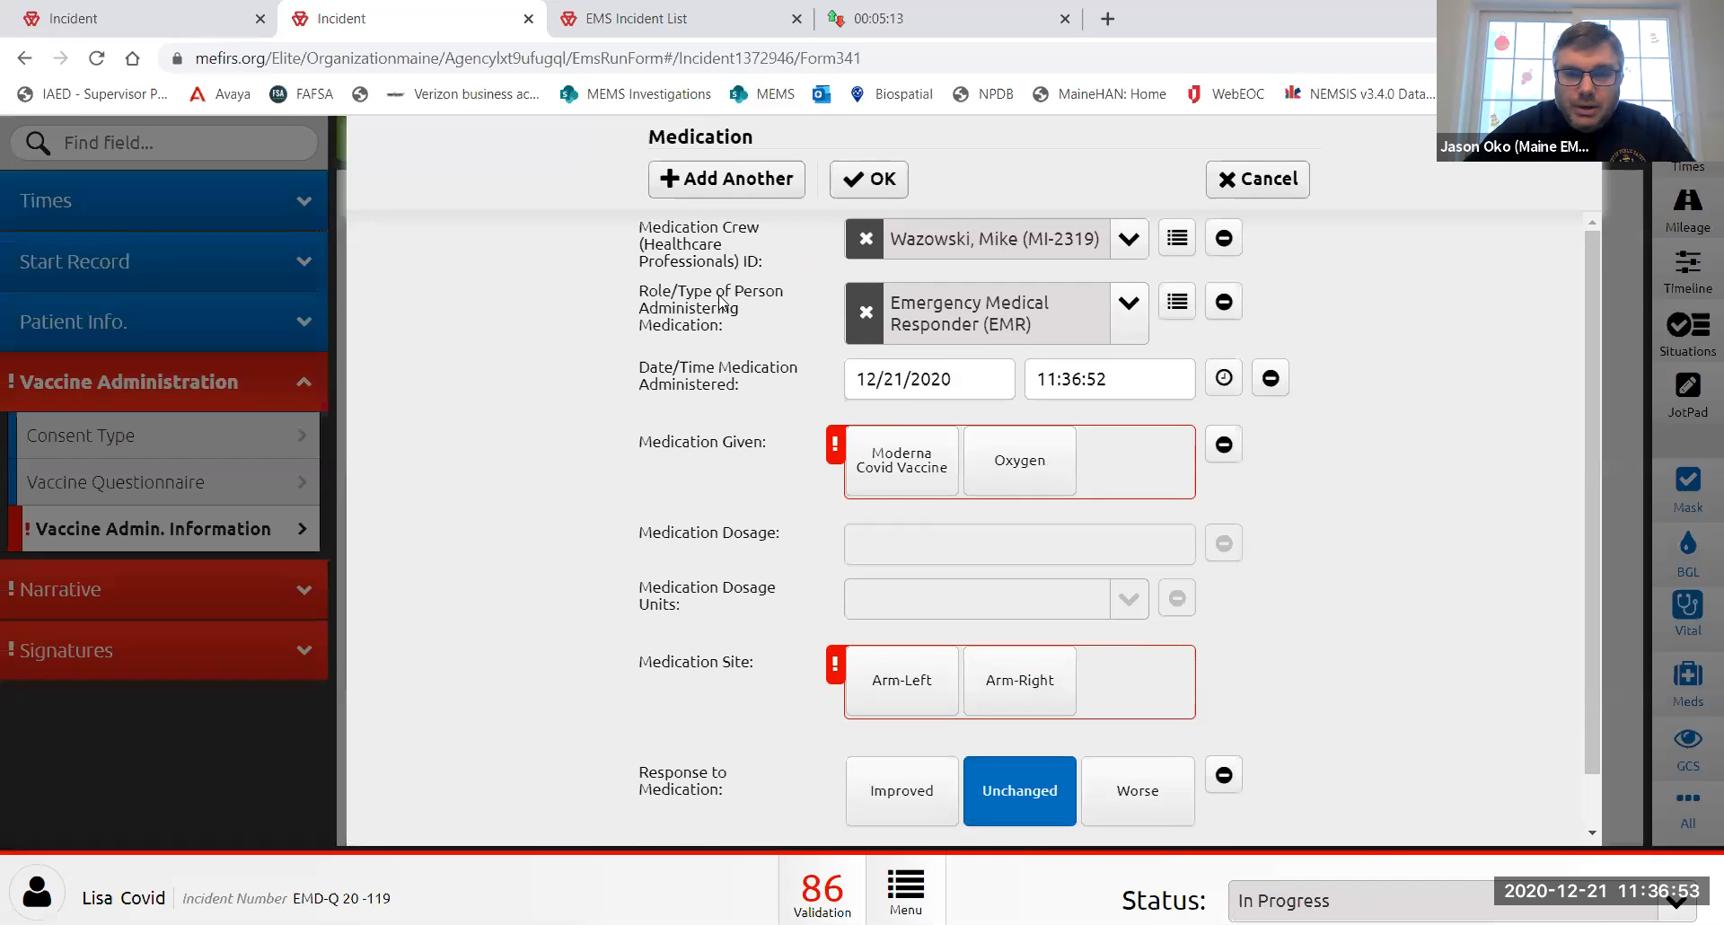
pyautogui.click(896, 470)
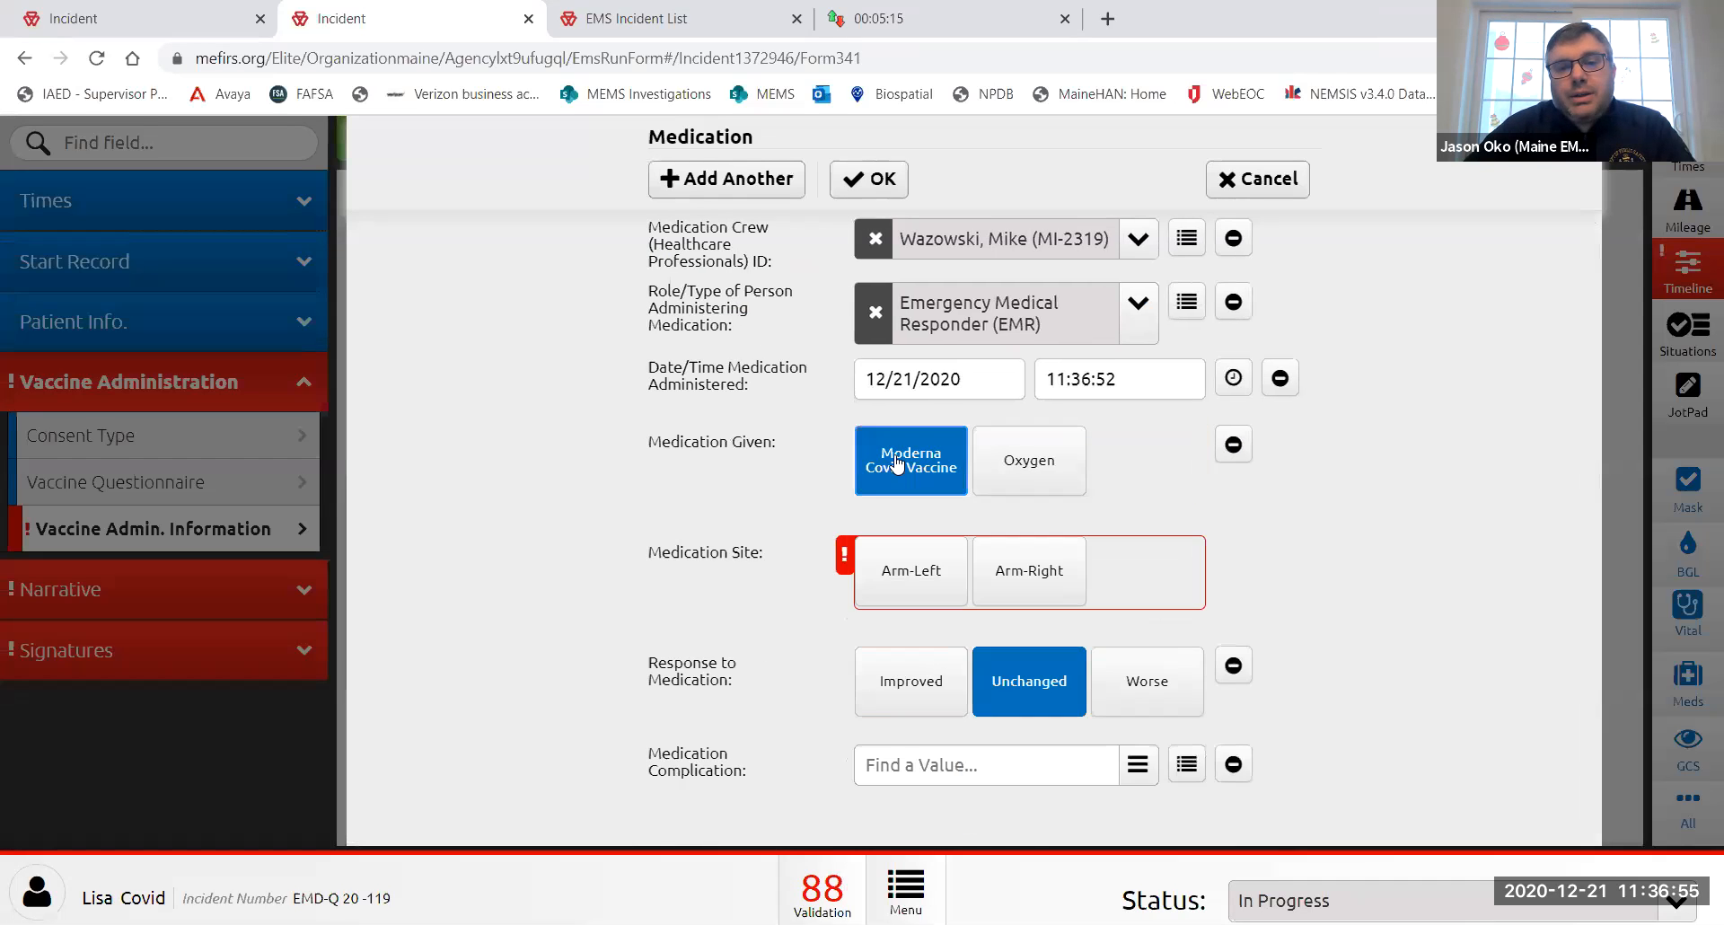
pyautogui.click(923, 594)
pyautogui.click(860, 184)
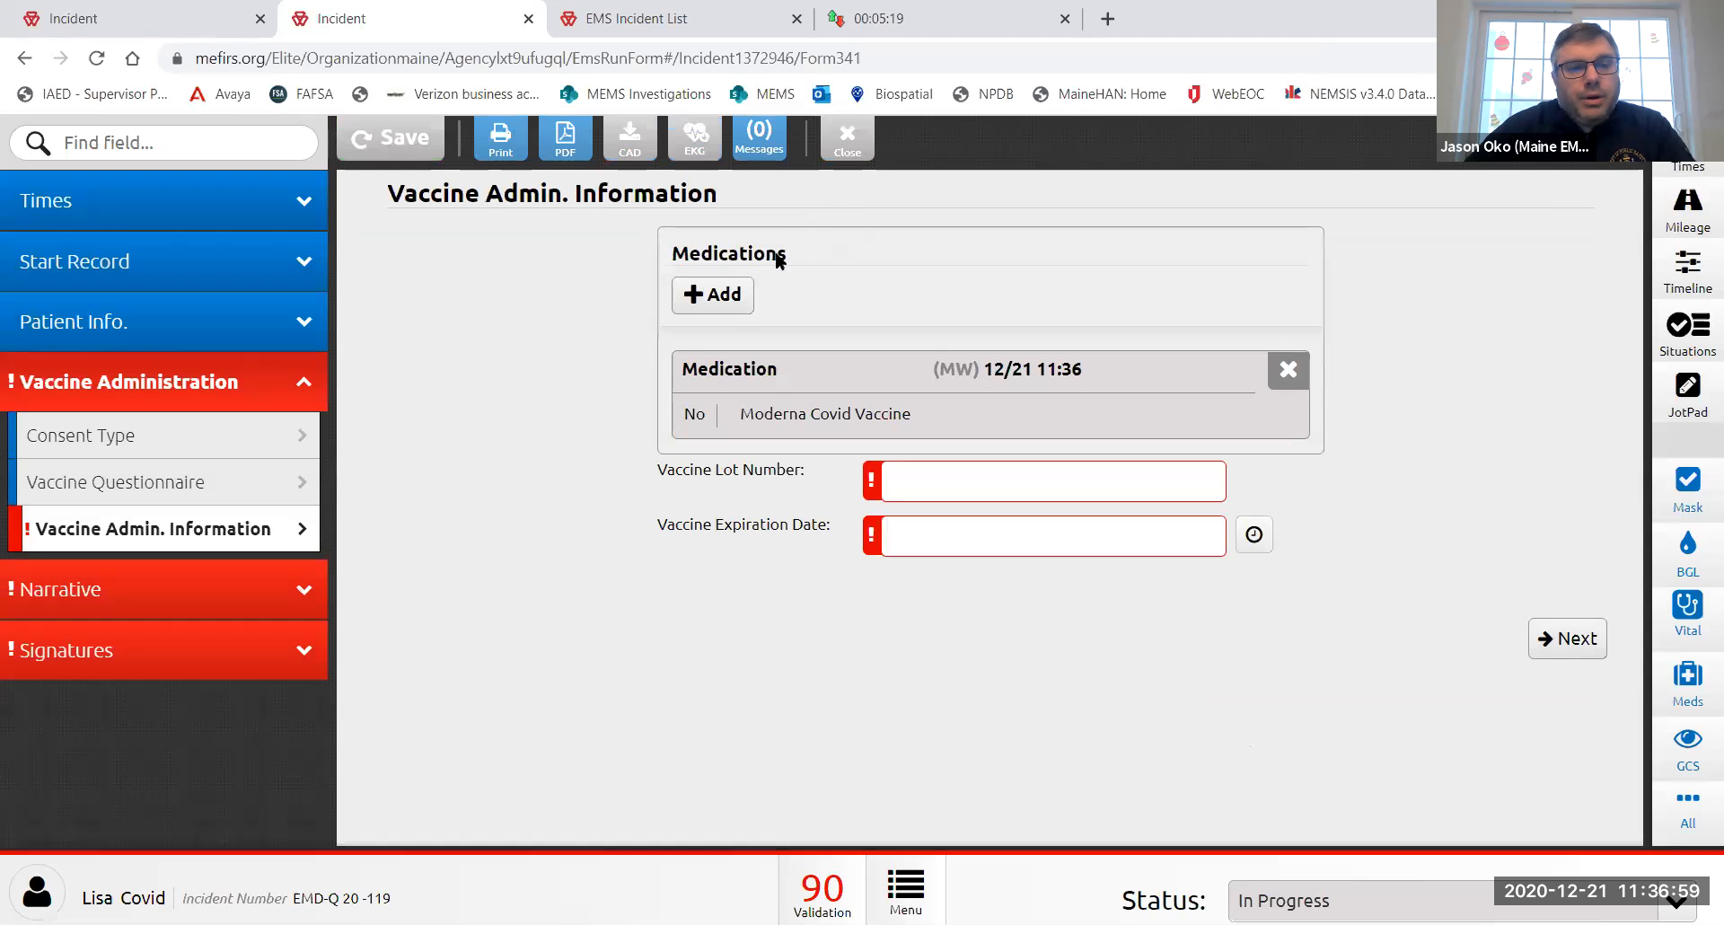
# - Enter vaccine lot number 2345-t and expiration date 12/31/0202
pyautogui.click(925, 478)
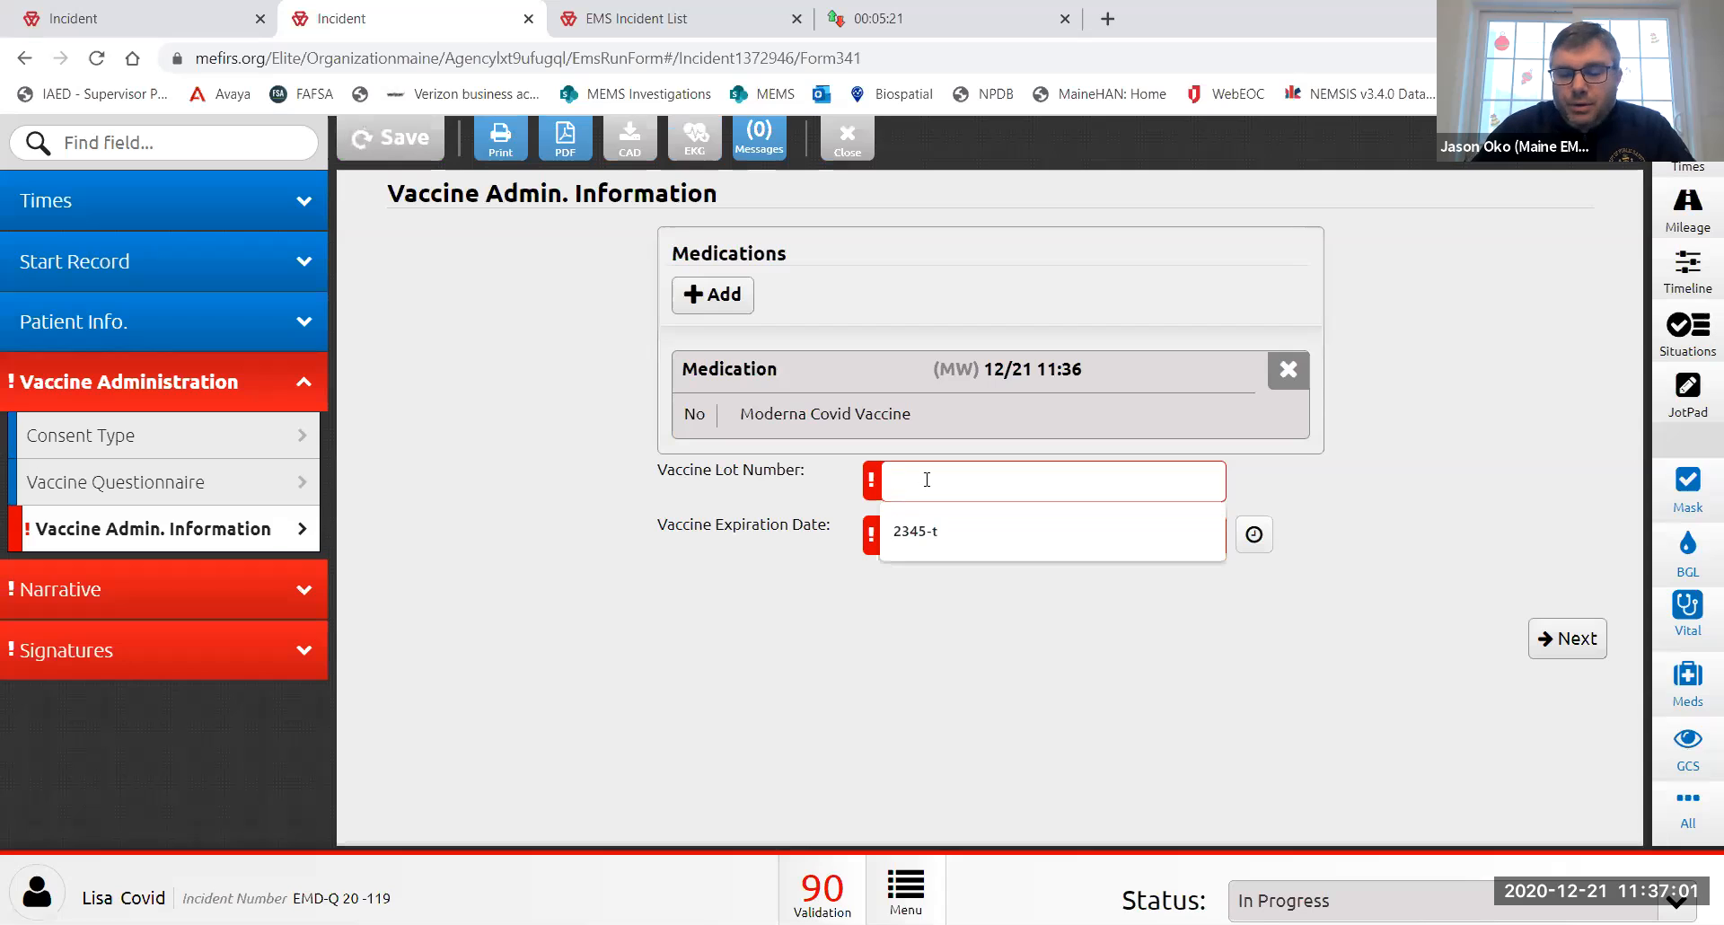
pyautogui.write('2345-')
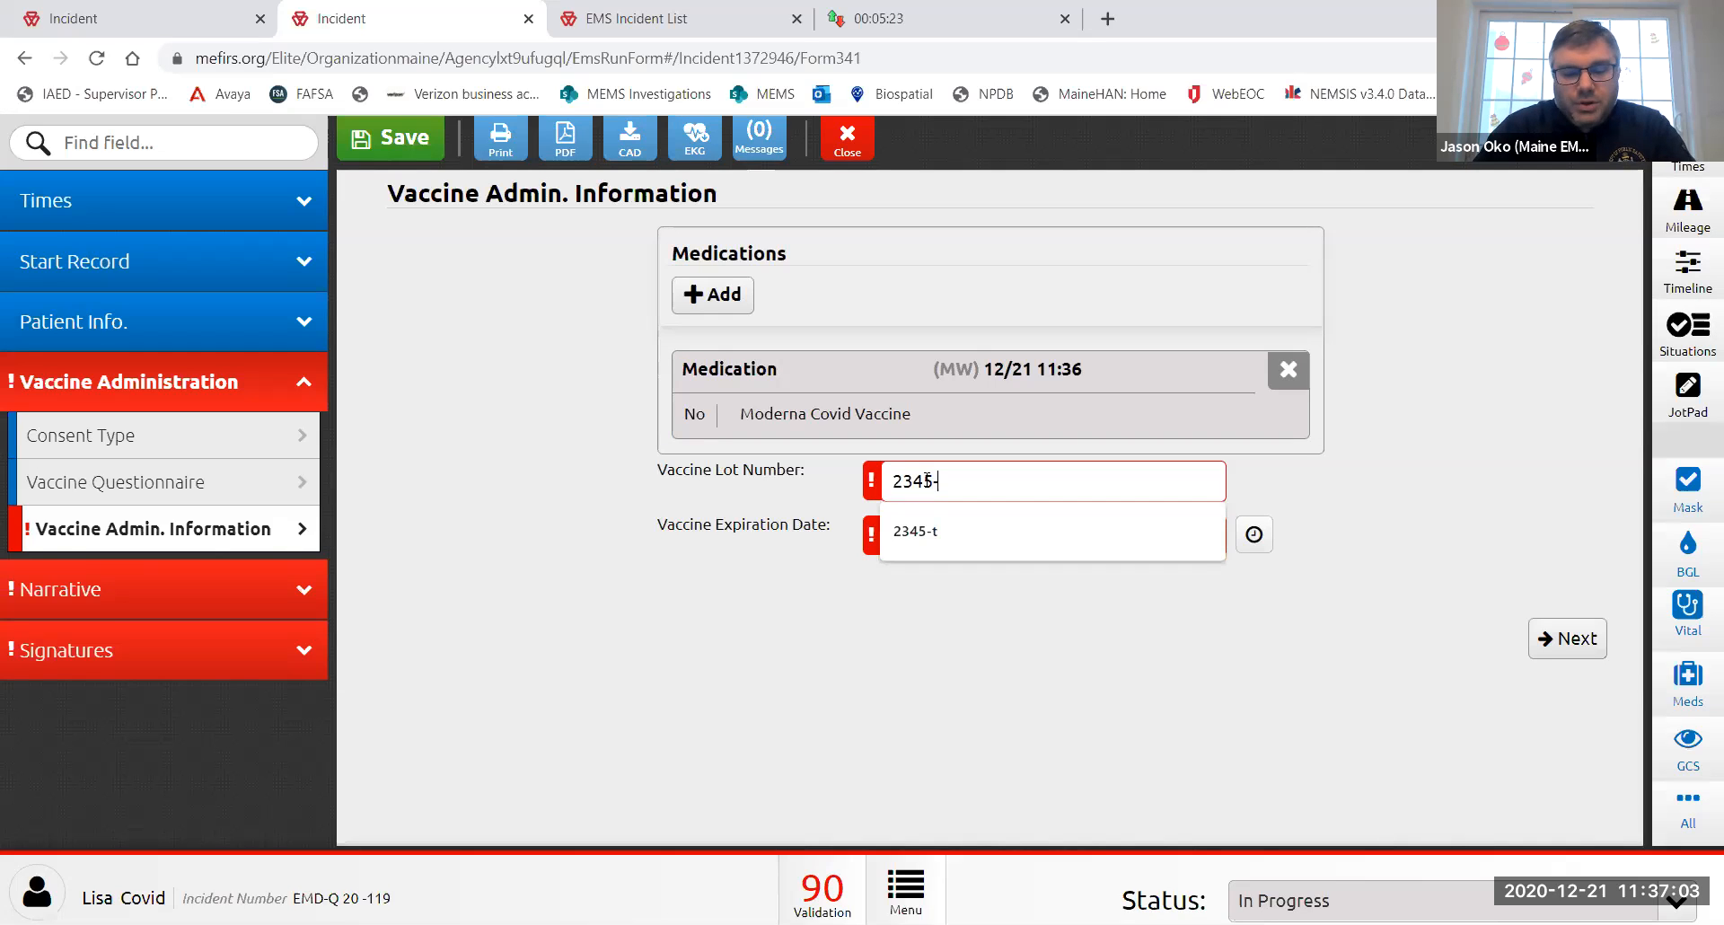
pyautogui.write('t')
pyautogui.click(938, 532)
pyautogui.write('12/31/202')
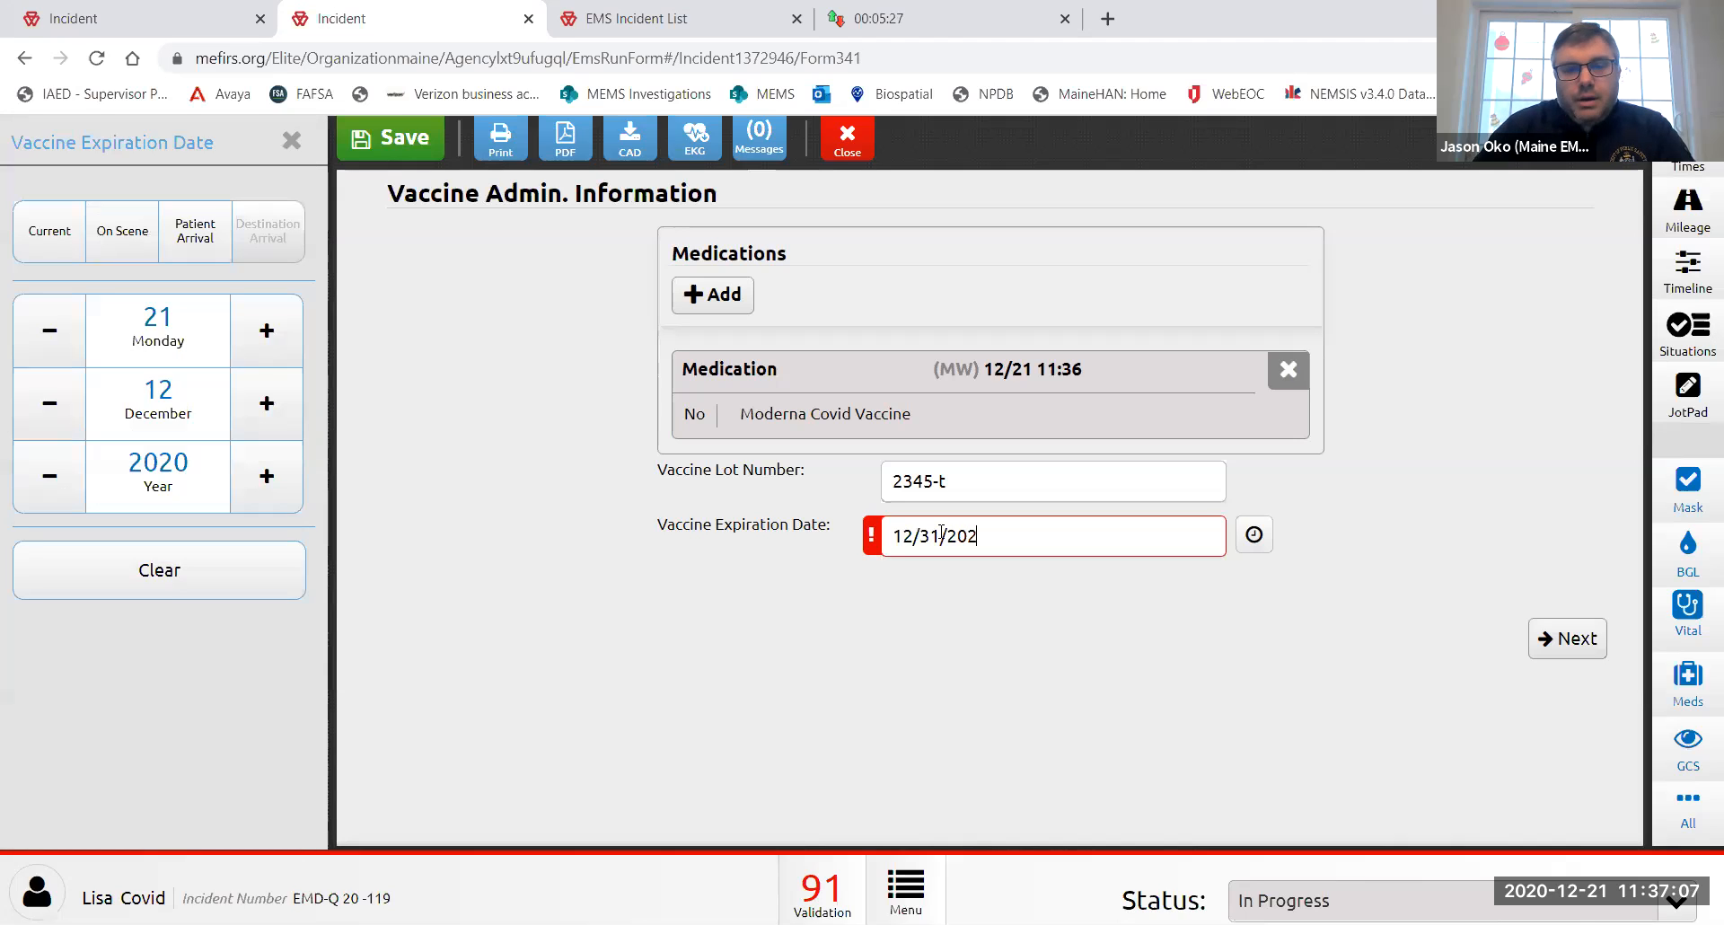
pyautogui.click(854, 600)
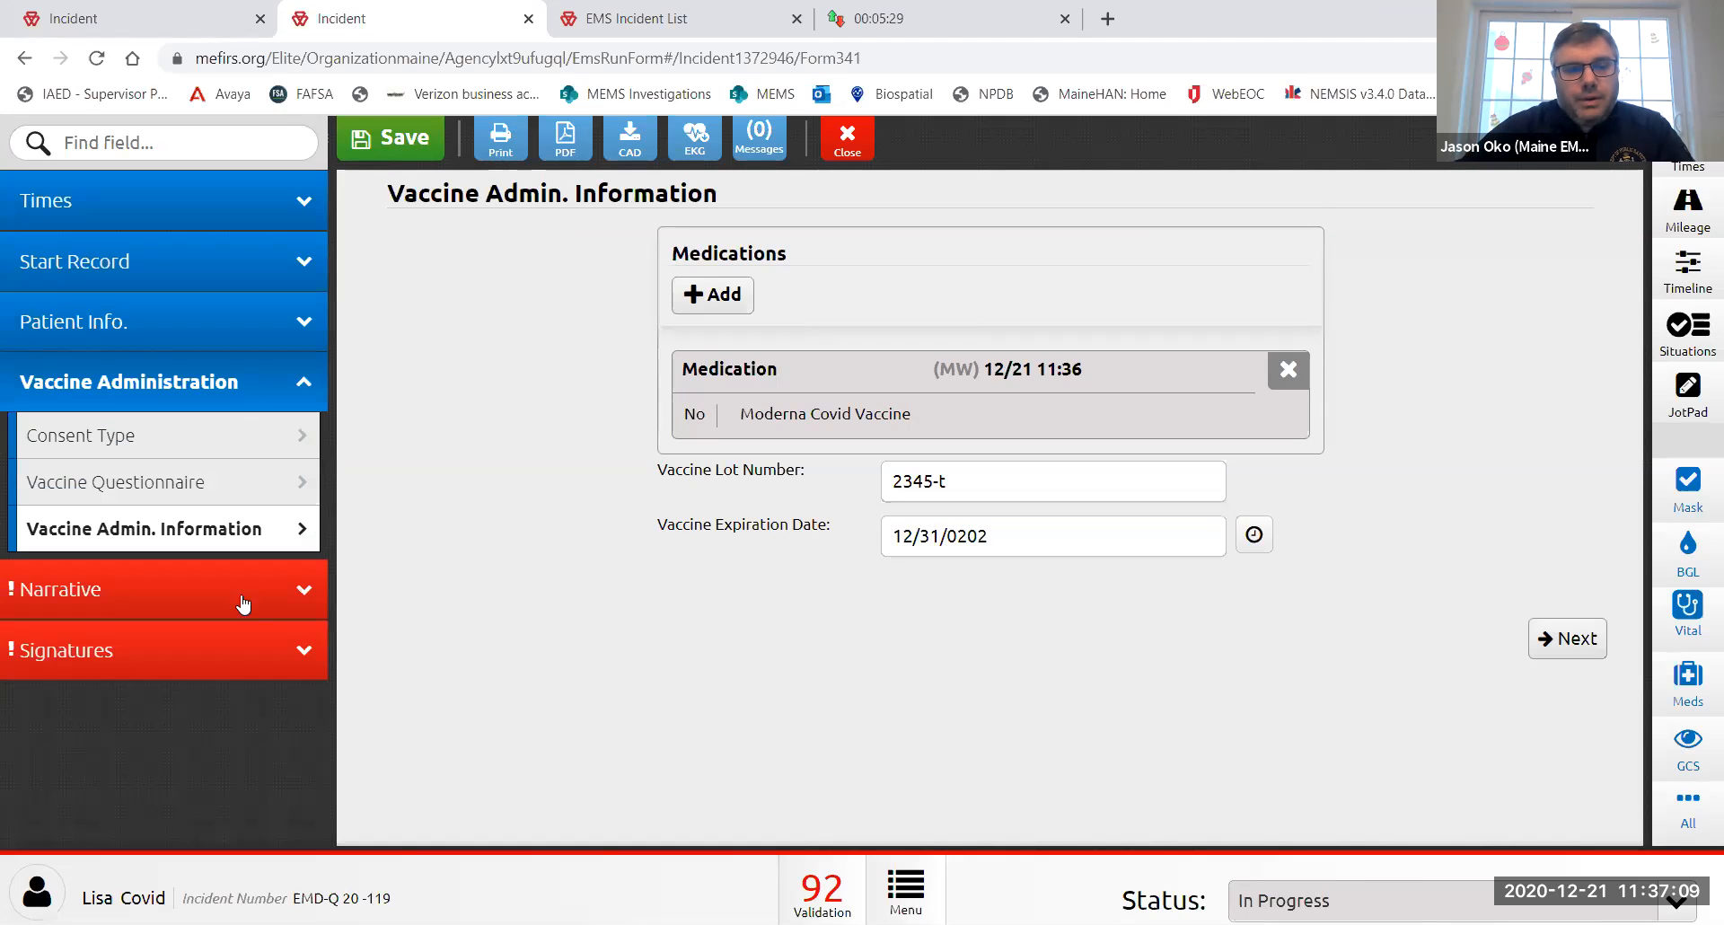
# - Generate the narrative from the Vaccine Admin Auto Narrative template
pyautogui.click(197, 584)
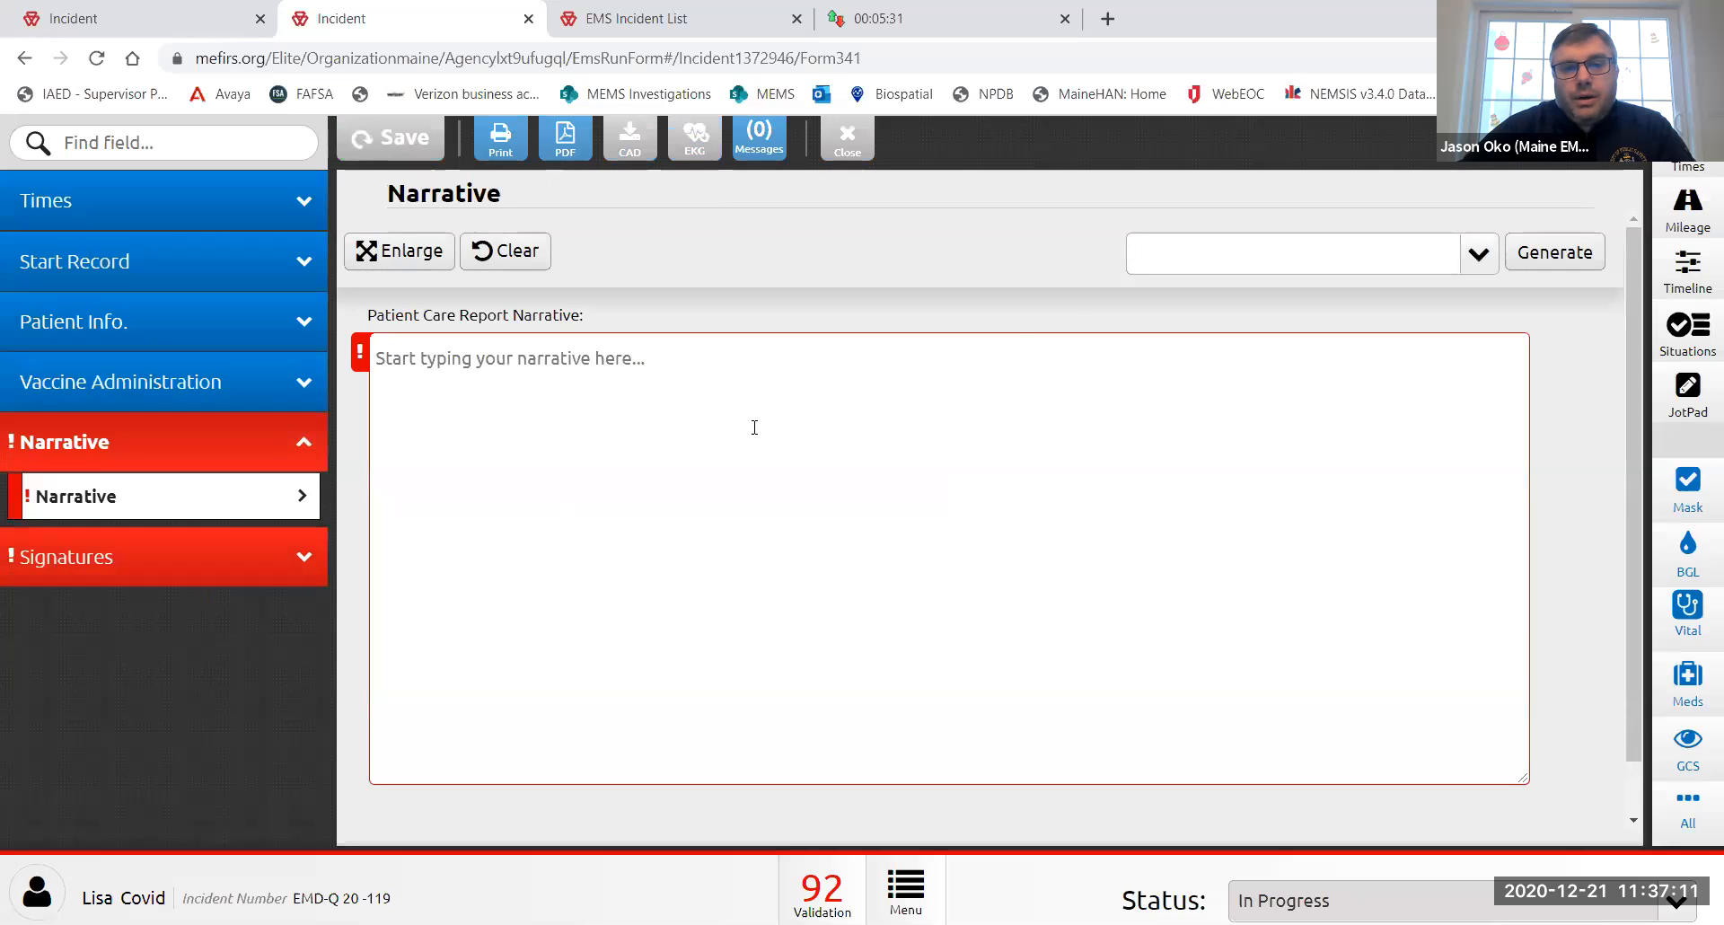
pyautogui.click(1221, 260)
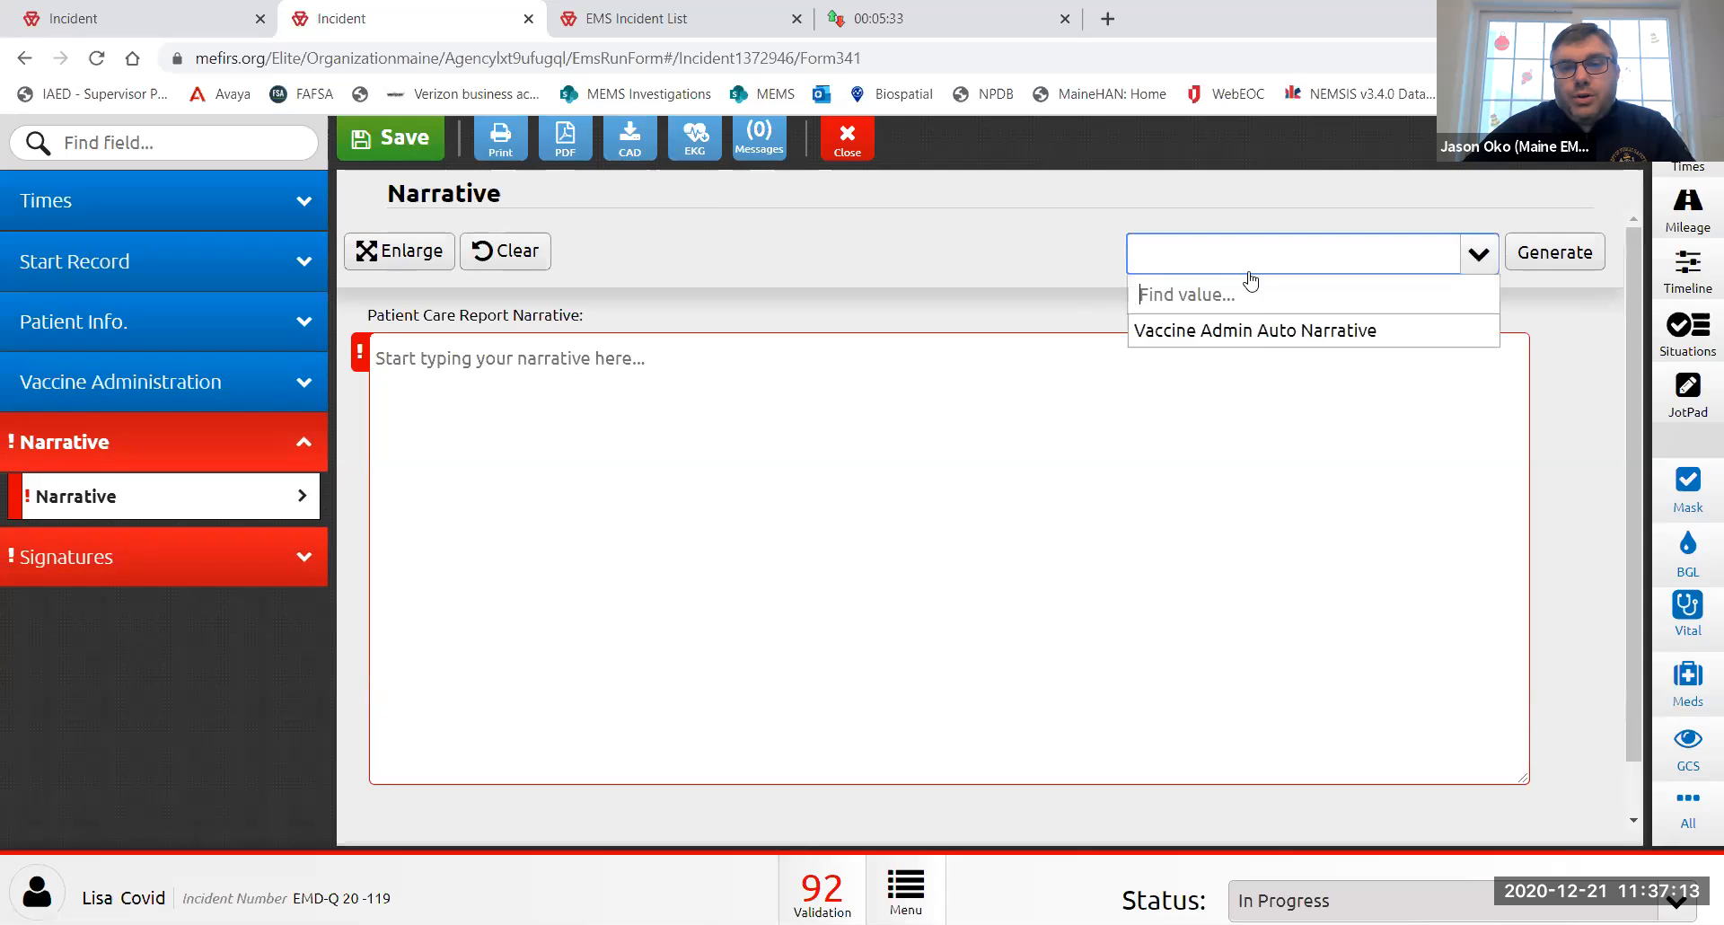
pyautogui.click(1257, 329)
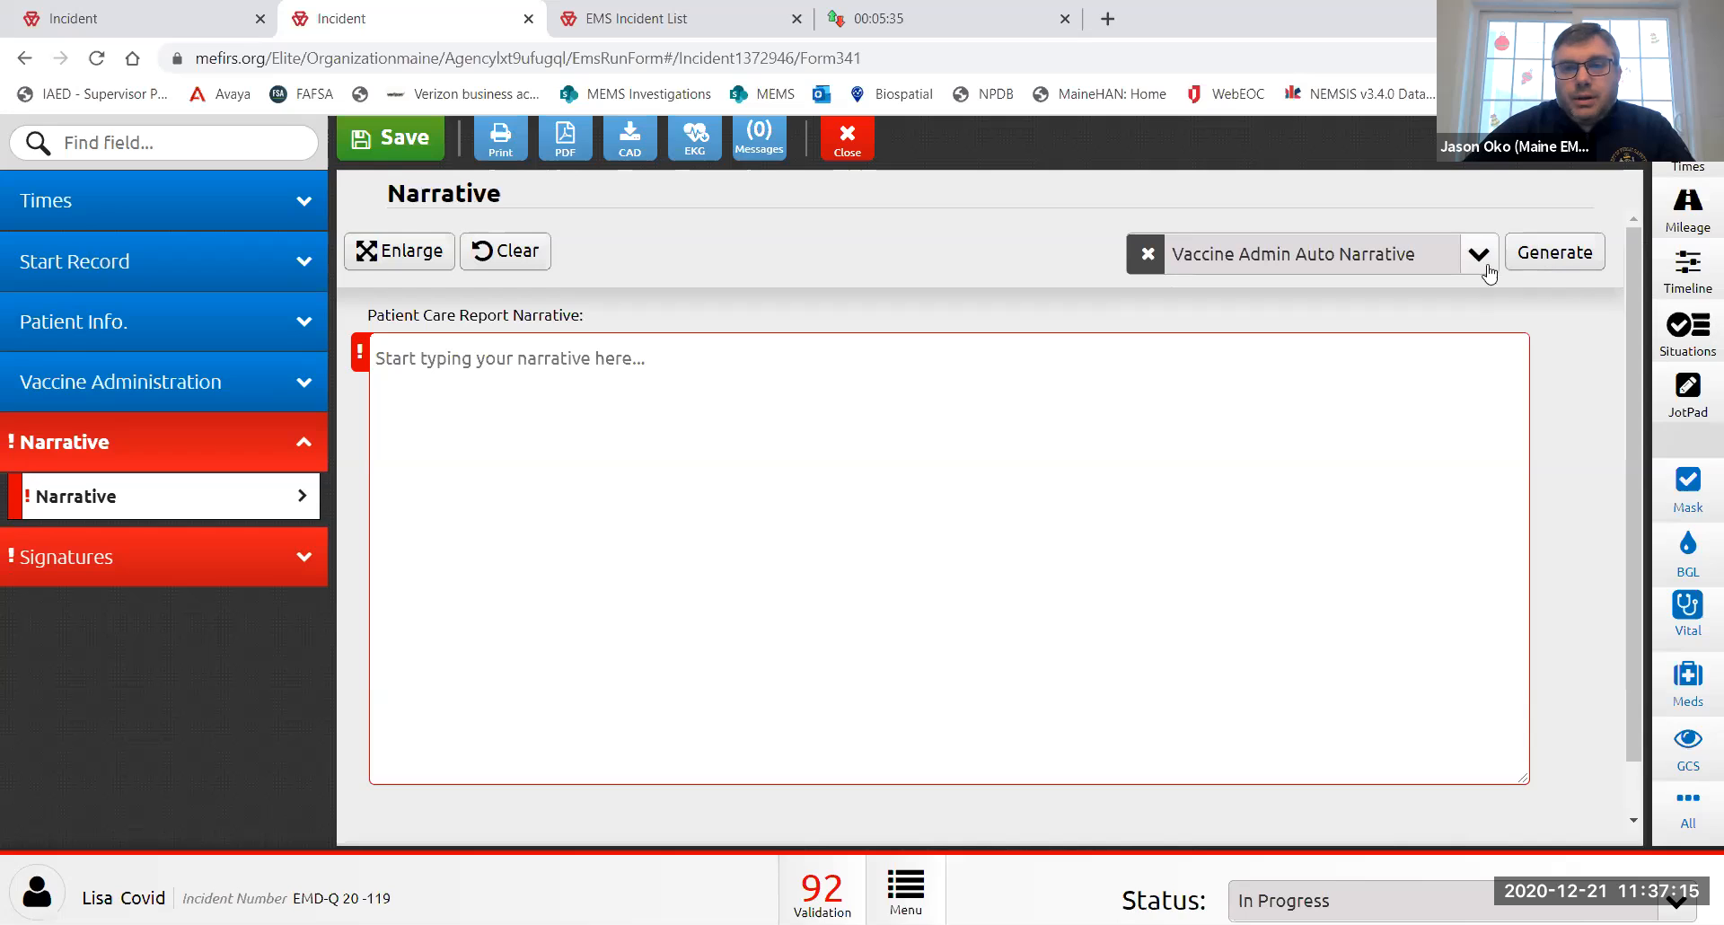
pyautogui.click(1550, 258)
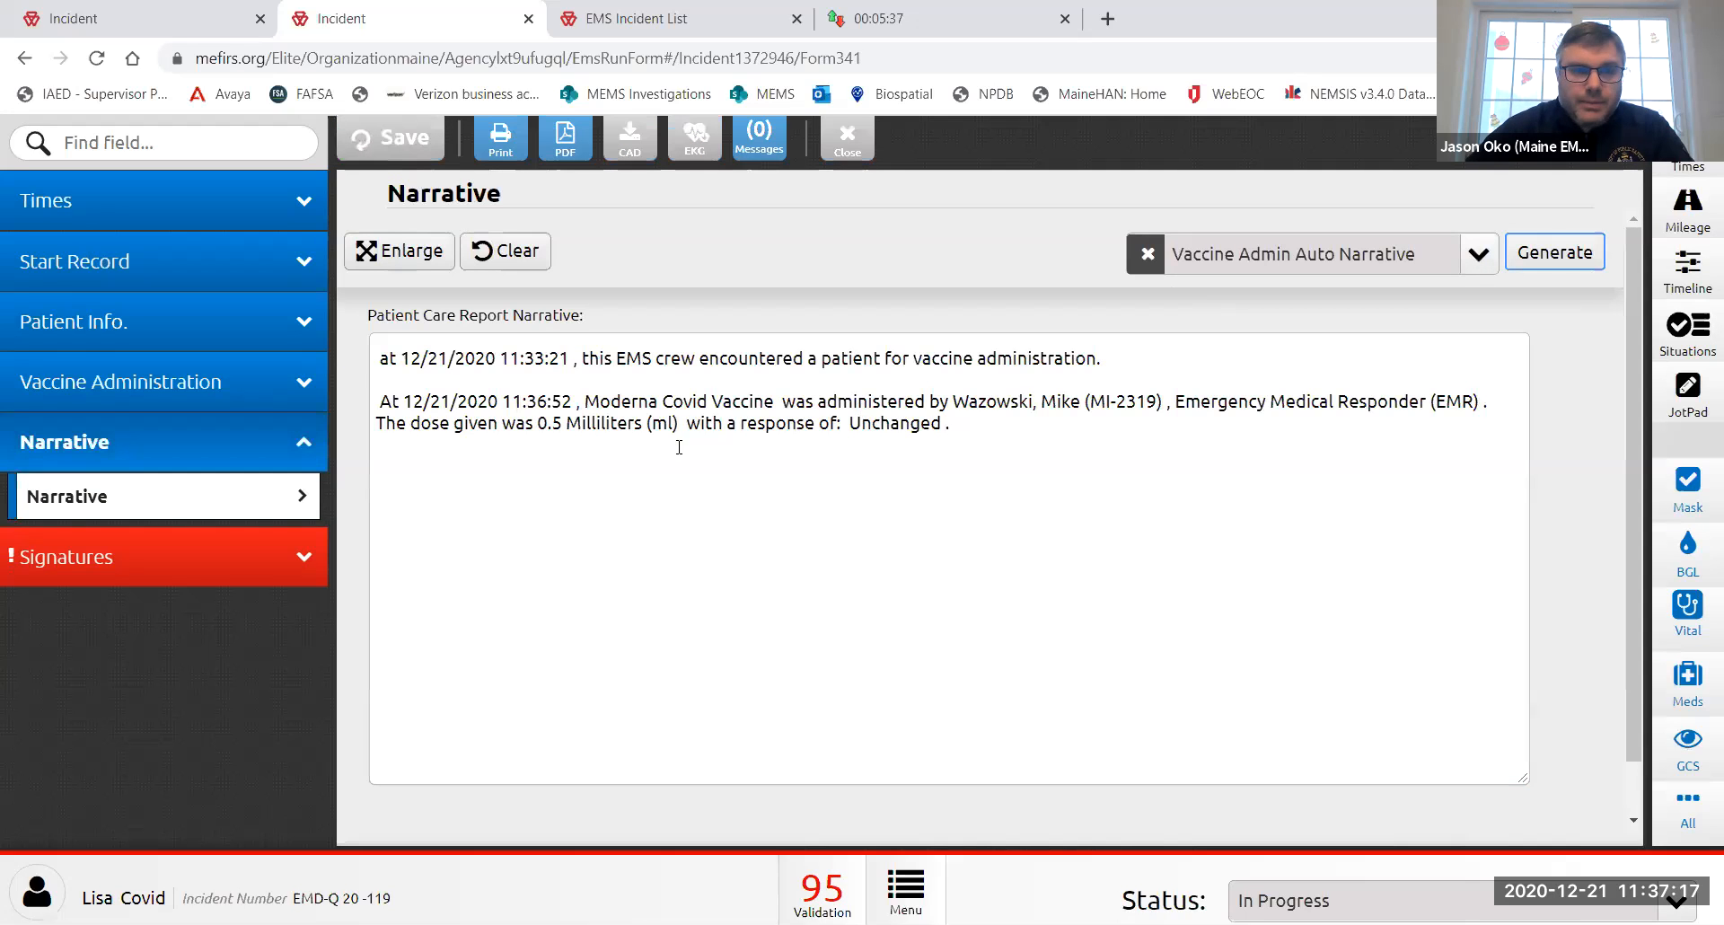
pyautogui.click(189, 561)
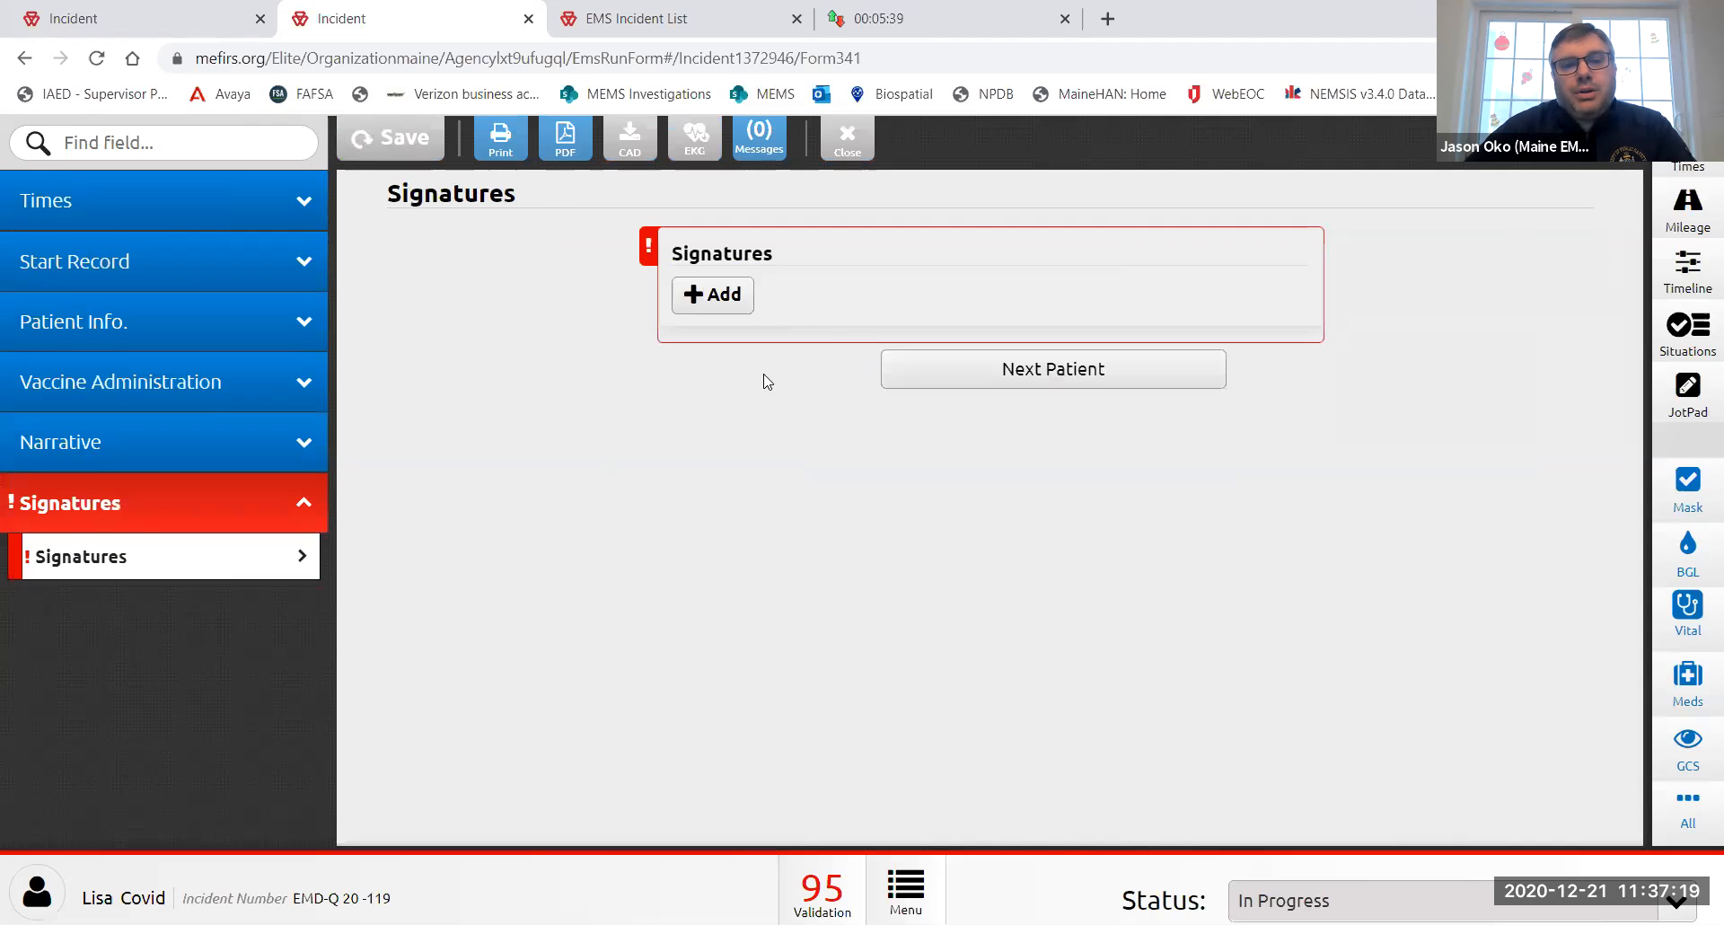
# - Add a patient signature entry with the current date/time and the patient's name filled in
pyautogui.click(724, 298)
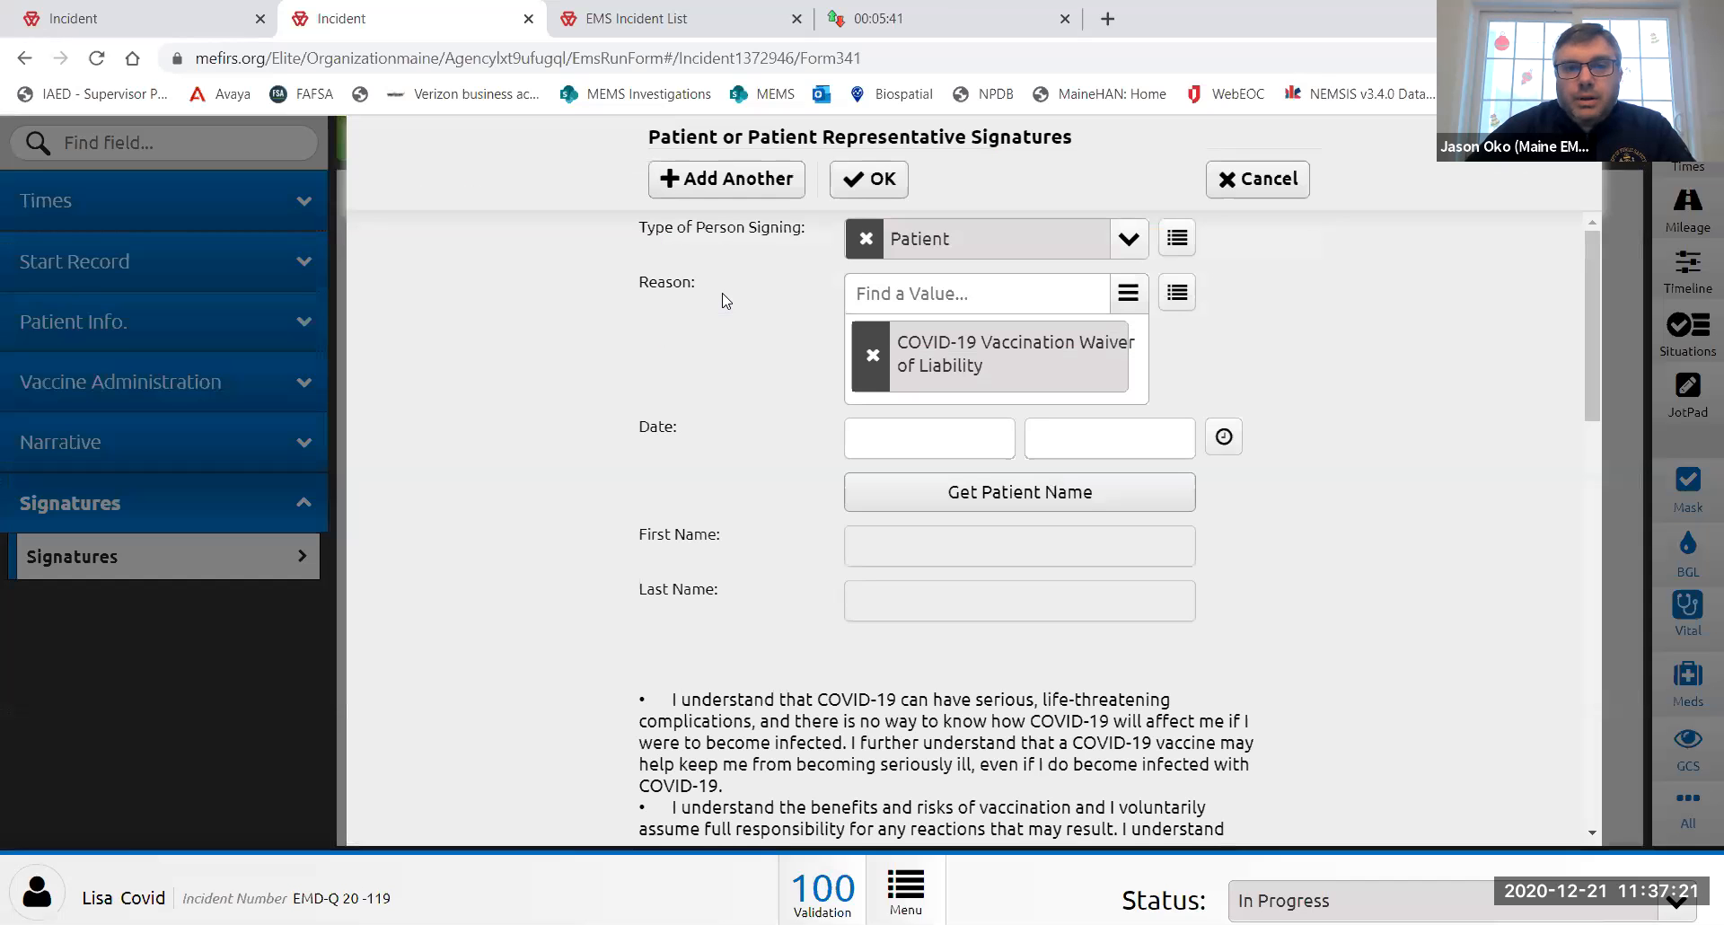
pyautogui.click(1222, 437)
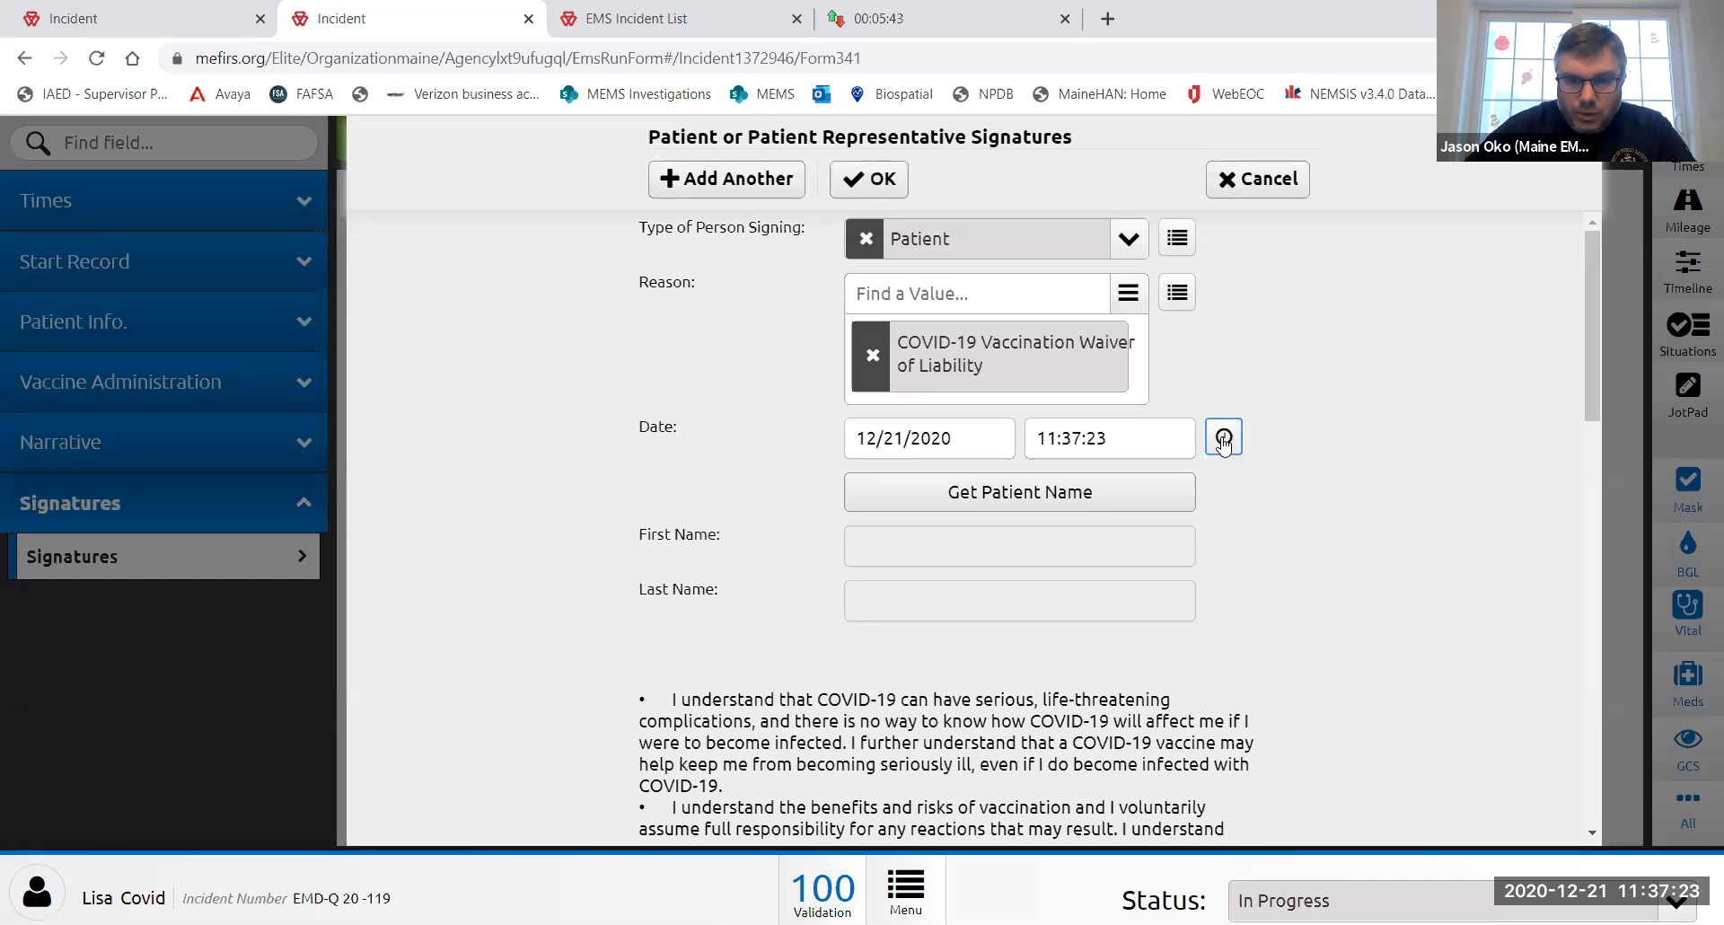
pyautogui.click(1027, 493)
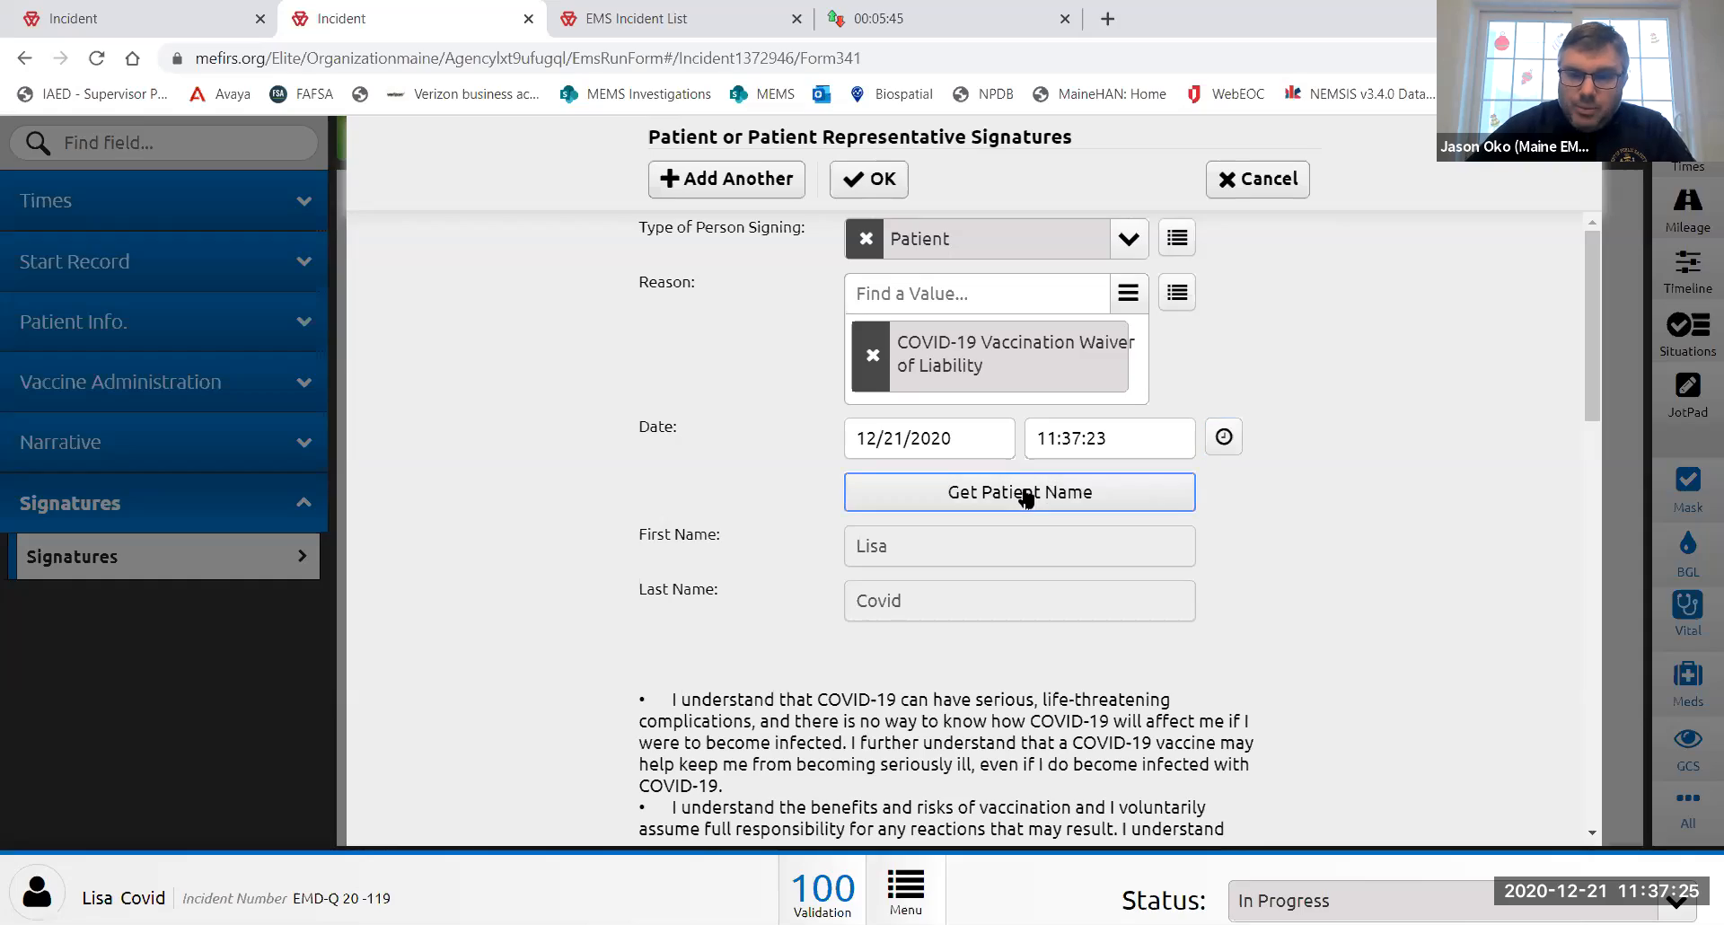
pyautogui.scroll(-8, 1026, 498)
pyautogui.scroll(3, 1026, 496)
pyautogui.scroll(-5, 981, 476)
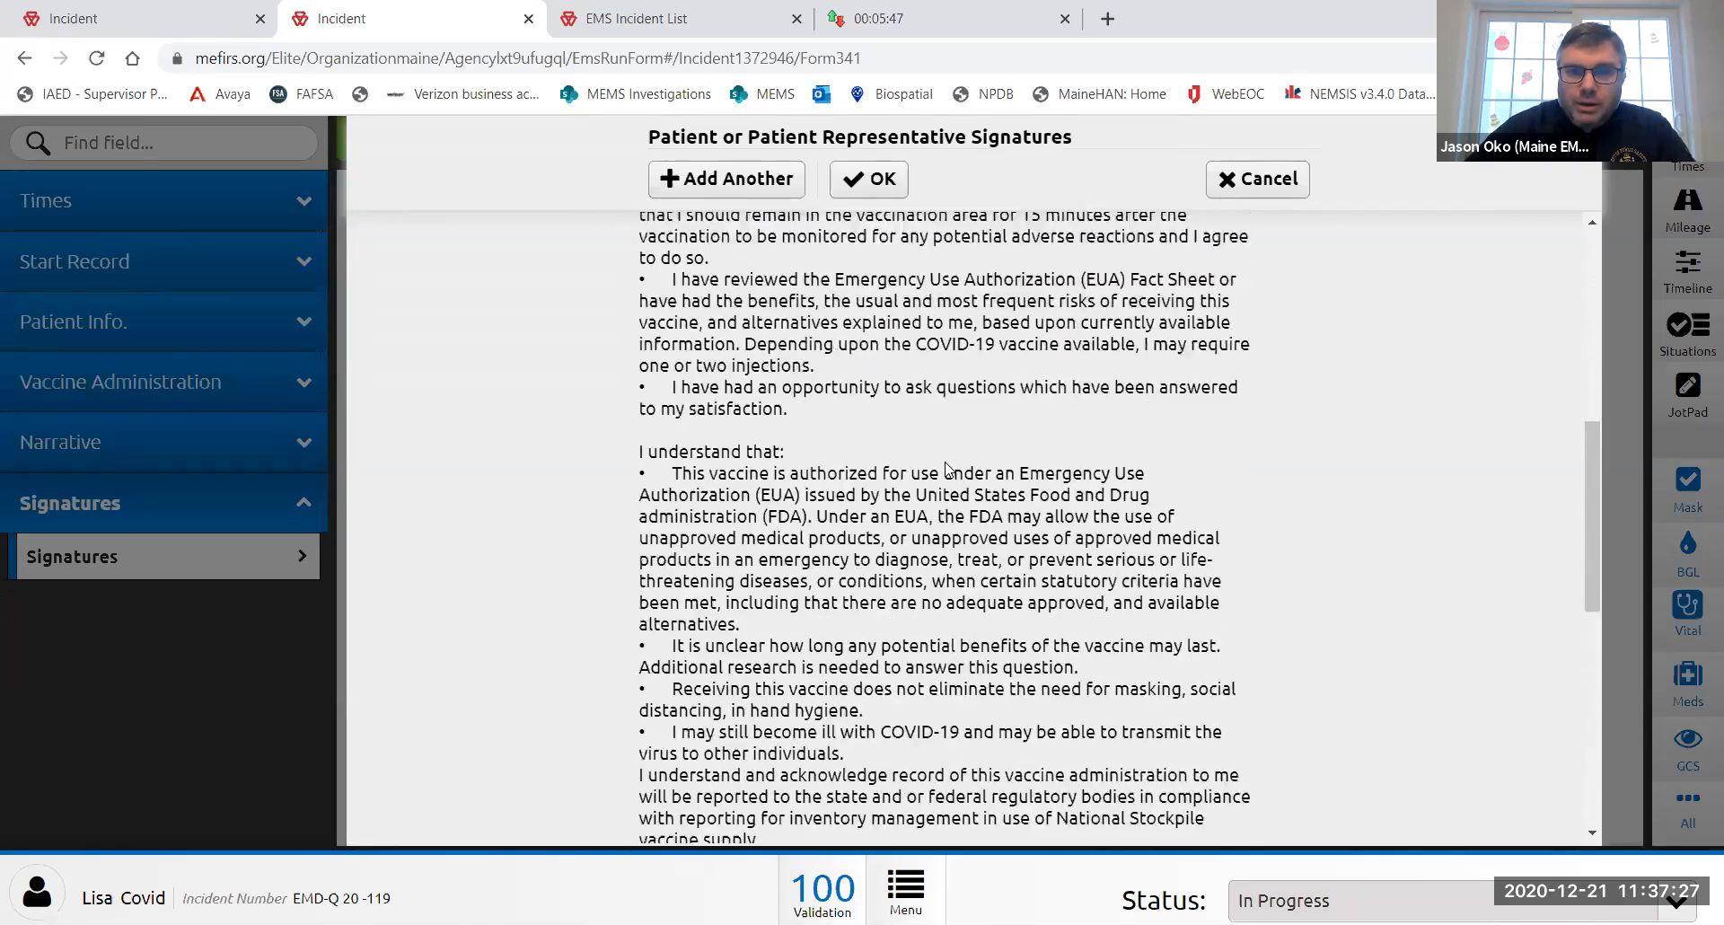
pyautogui.scroll(-4, 925, 440)
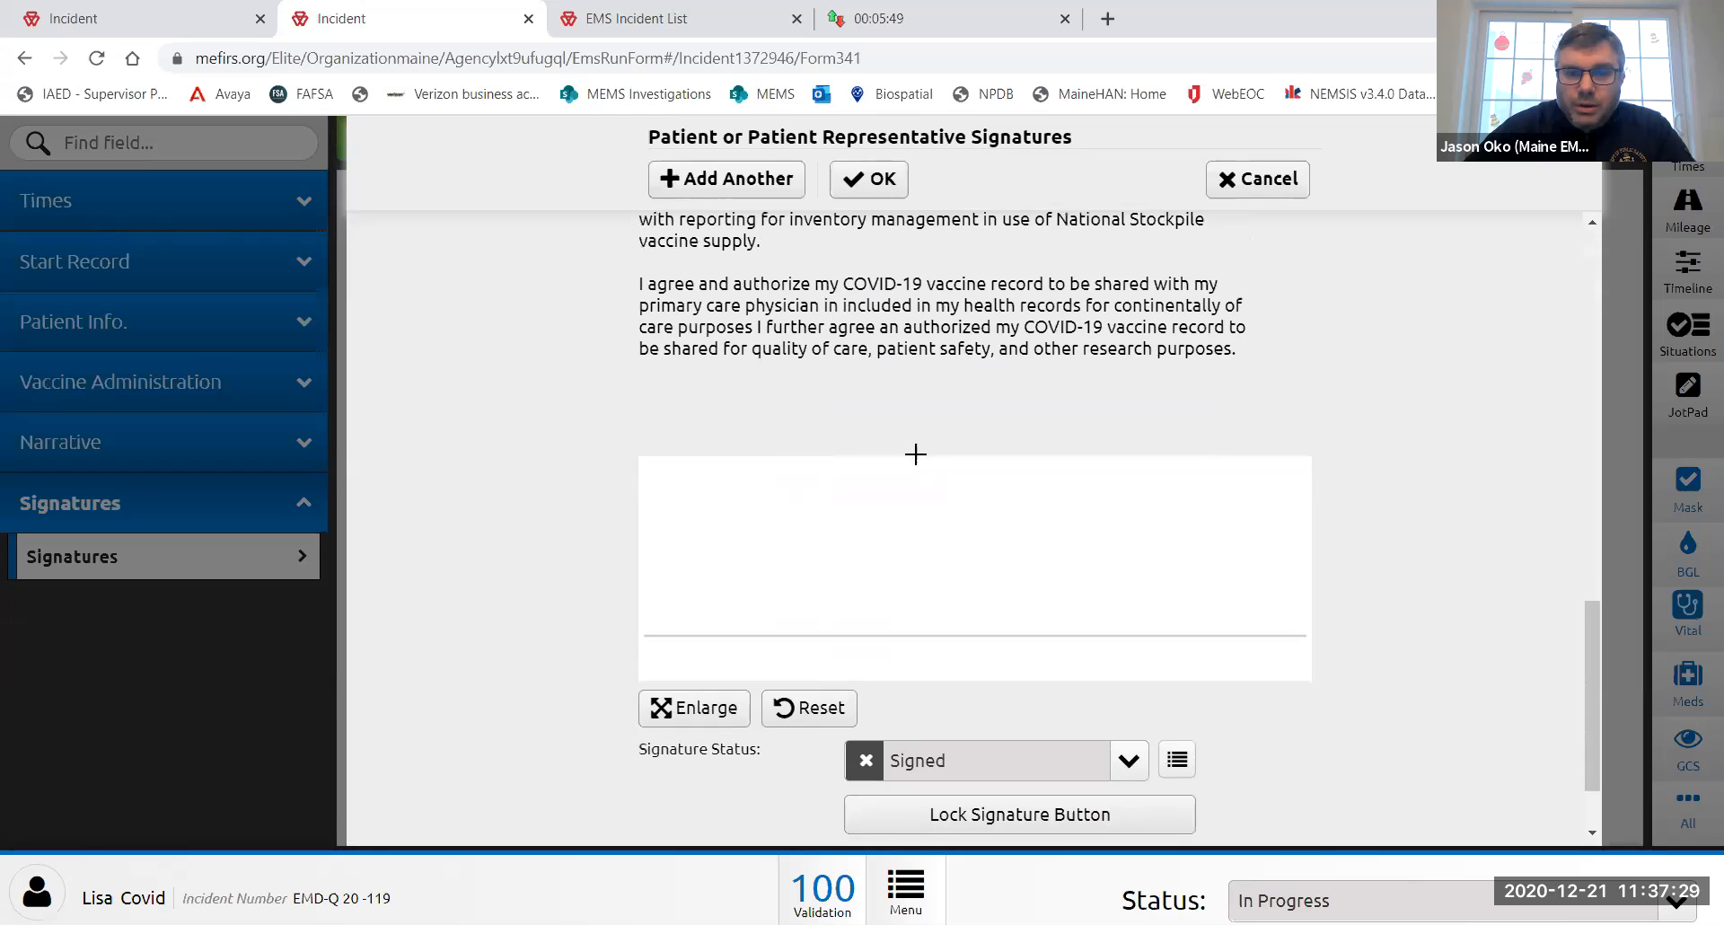
# - Draw the patient's signature on the pad and lock all signature fields
pyautogui.moveTo(752, 515); pyautogui.dragTo(967, 635)
pyautogui.moveTo(937, 564); pyautogui.dragTo(927, 643)
pyautogui.click(912, 497)
pyautogui.moveTo(1061, 596); pyautogui.dragTo(1006, 625)
pyautogui.moveTo(1127, 597); pyautogui.dragTo(1106, 631)
pyautogui.click(1056, 815)
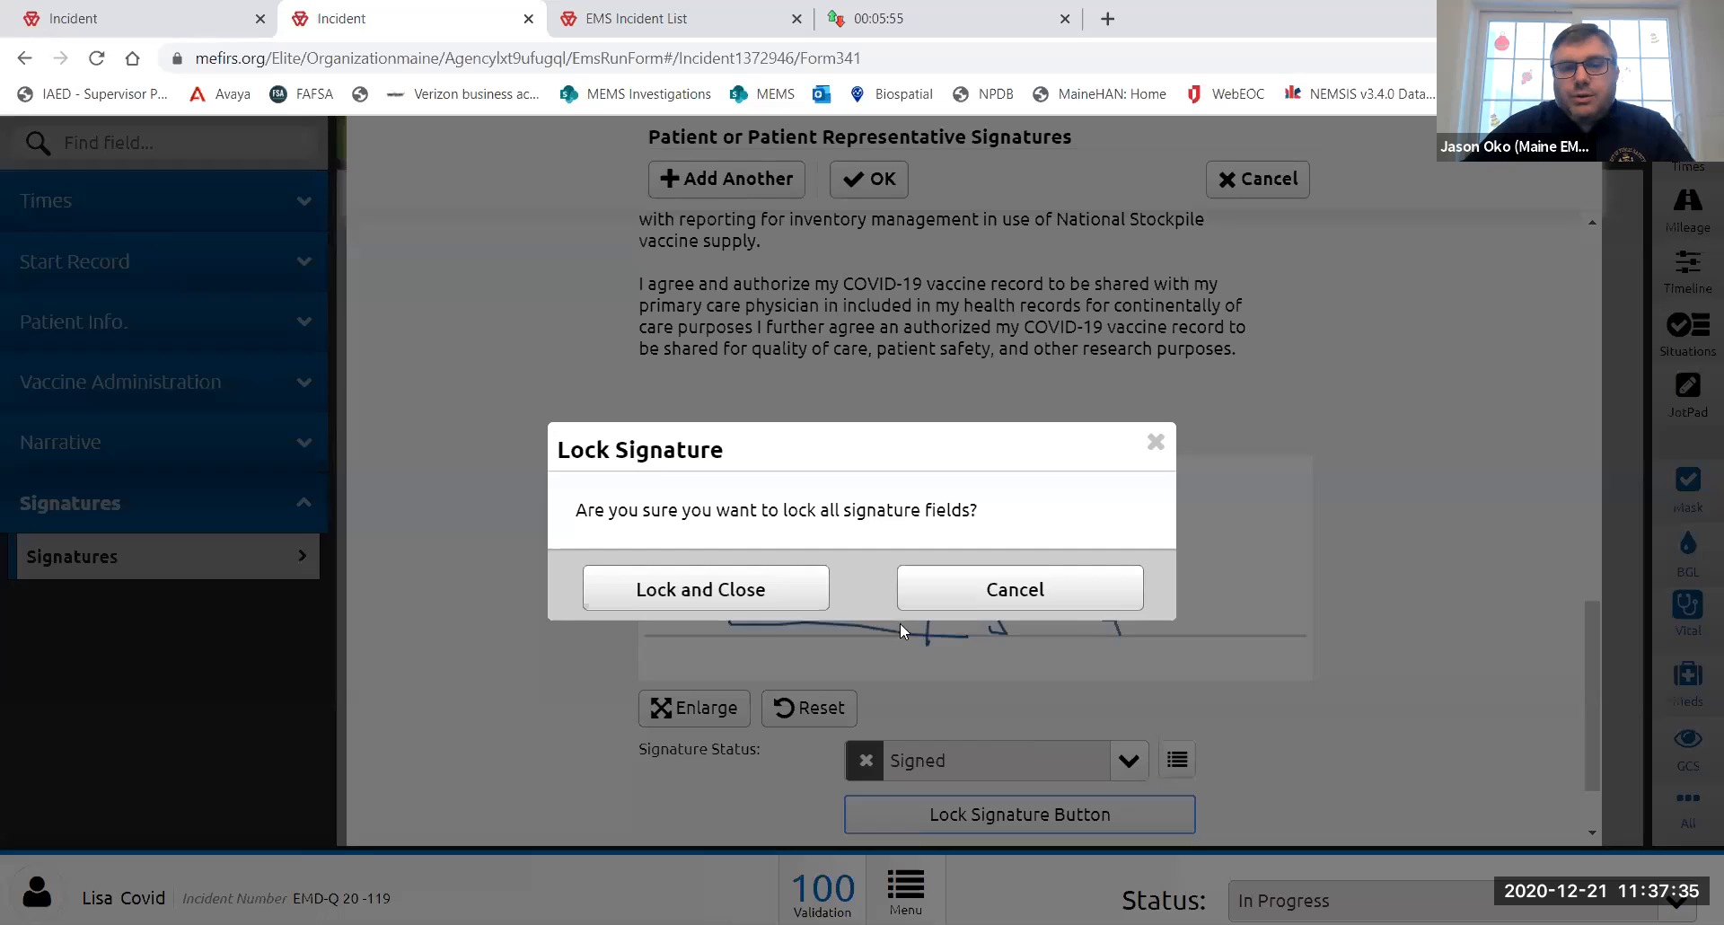
pyautogui.click(744, 592)
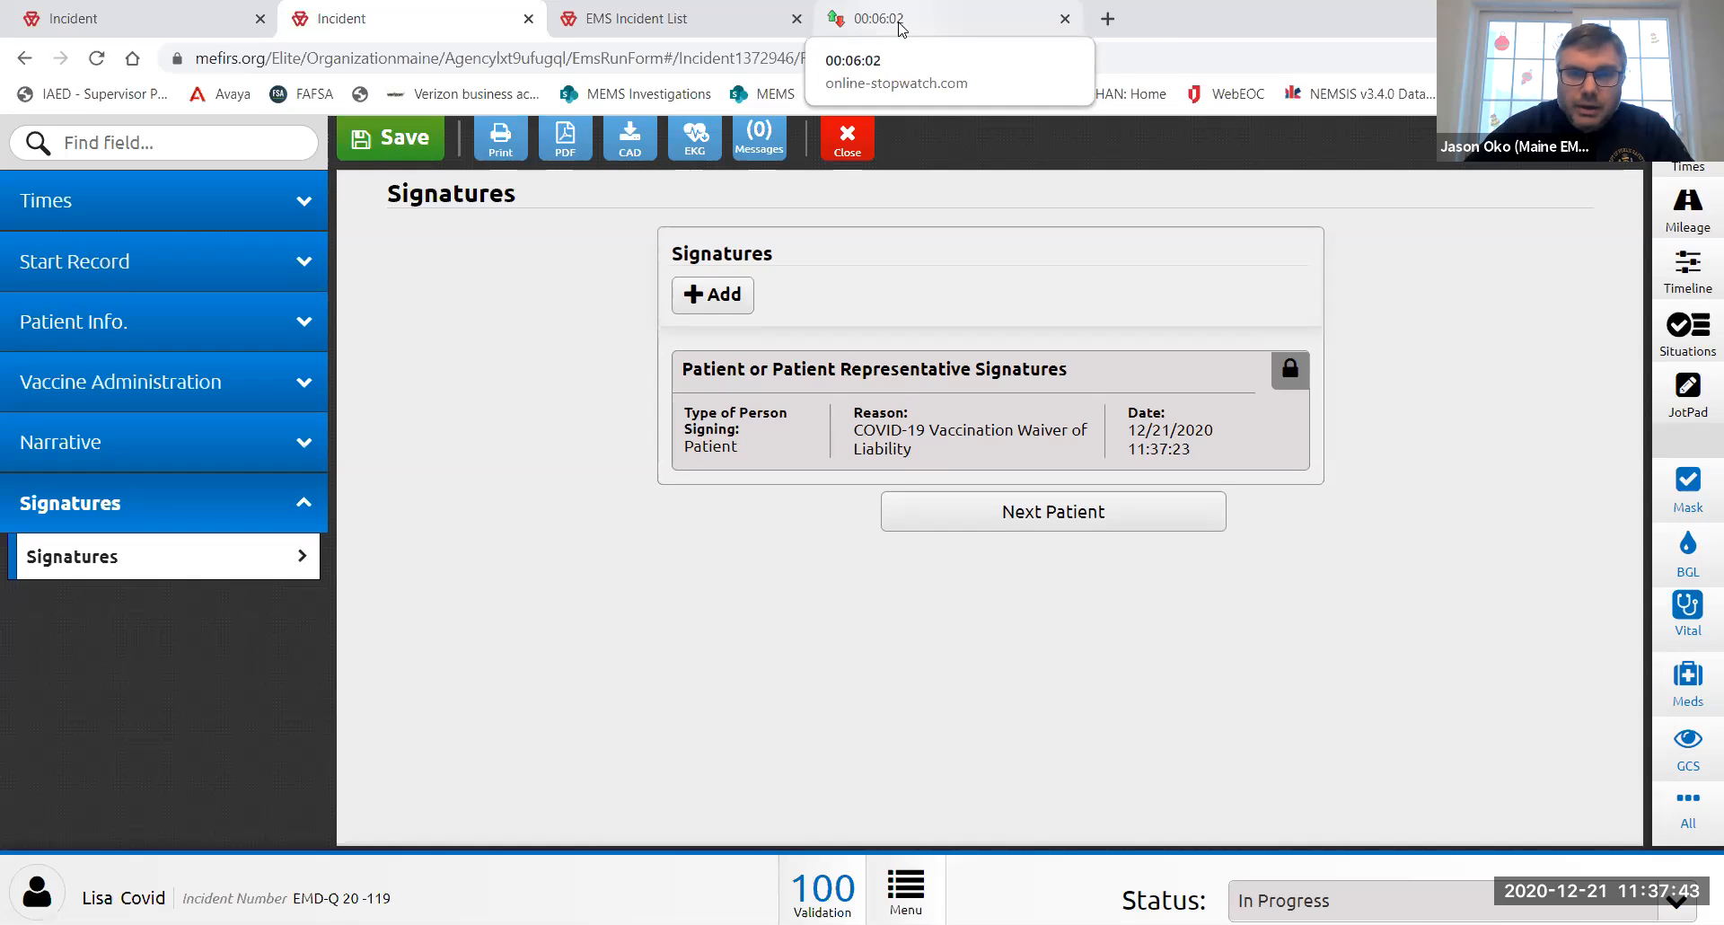
# - Add a next patient to the current incident
pyautogui.click(1060, 521)
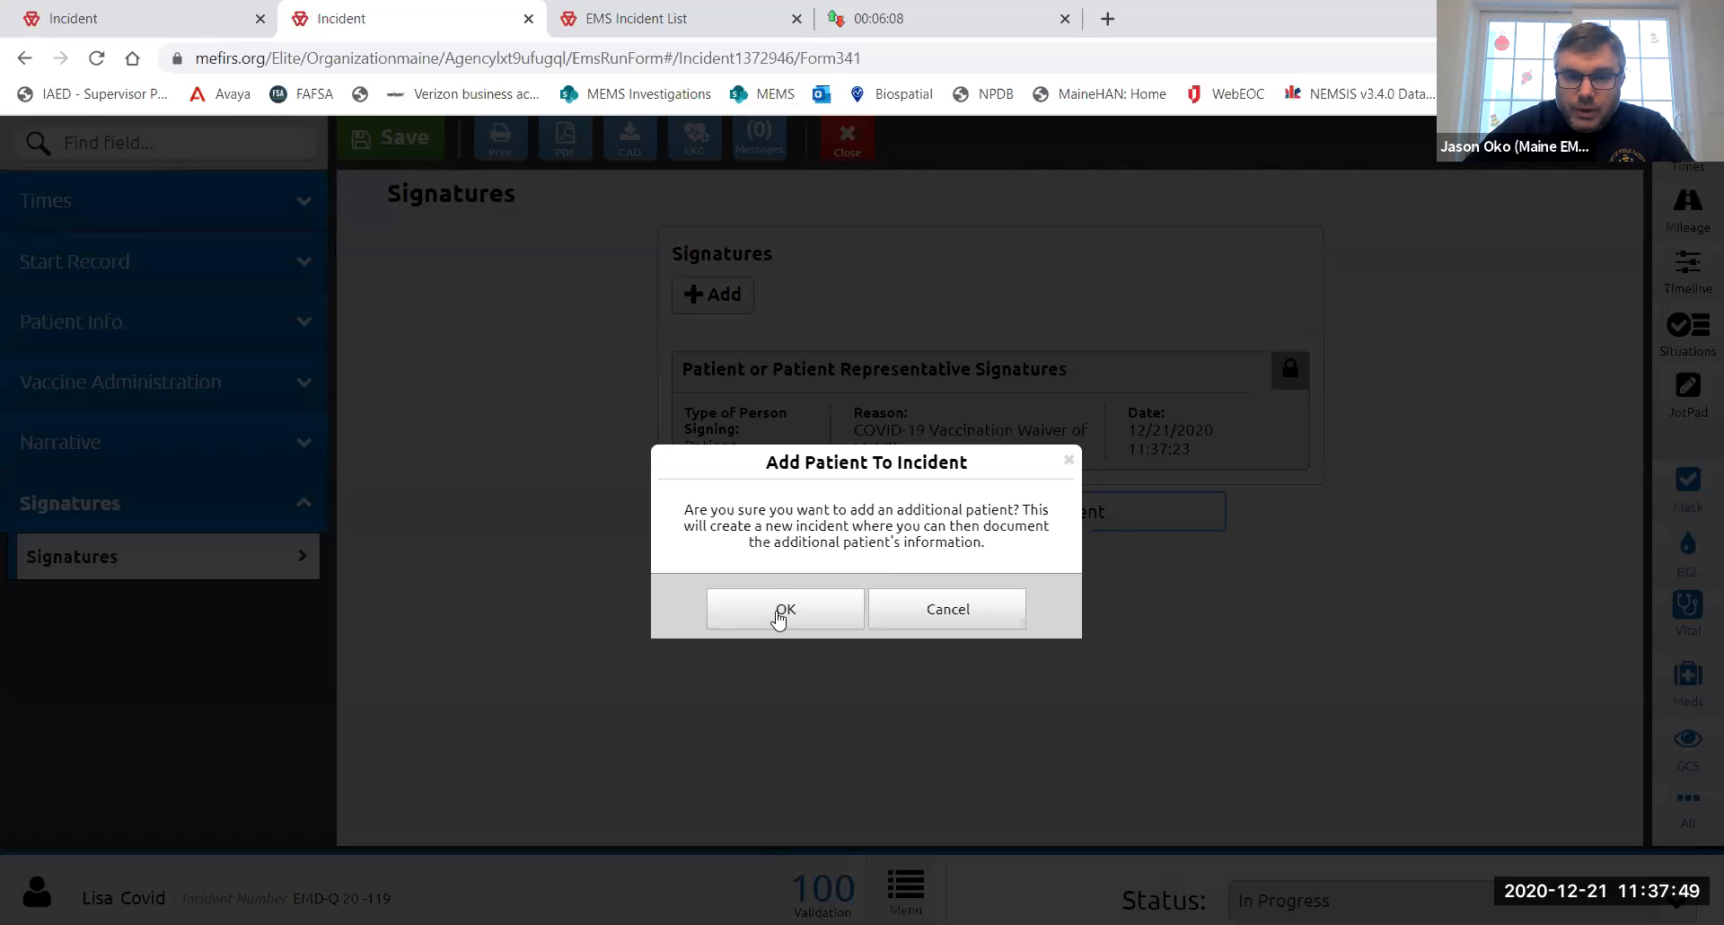
pyautogui.click(783, 617)
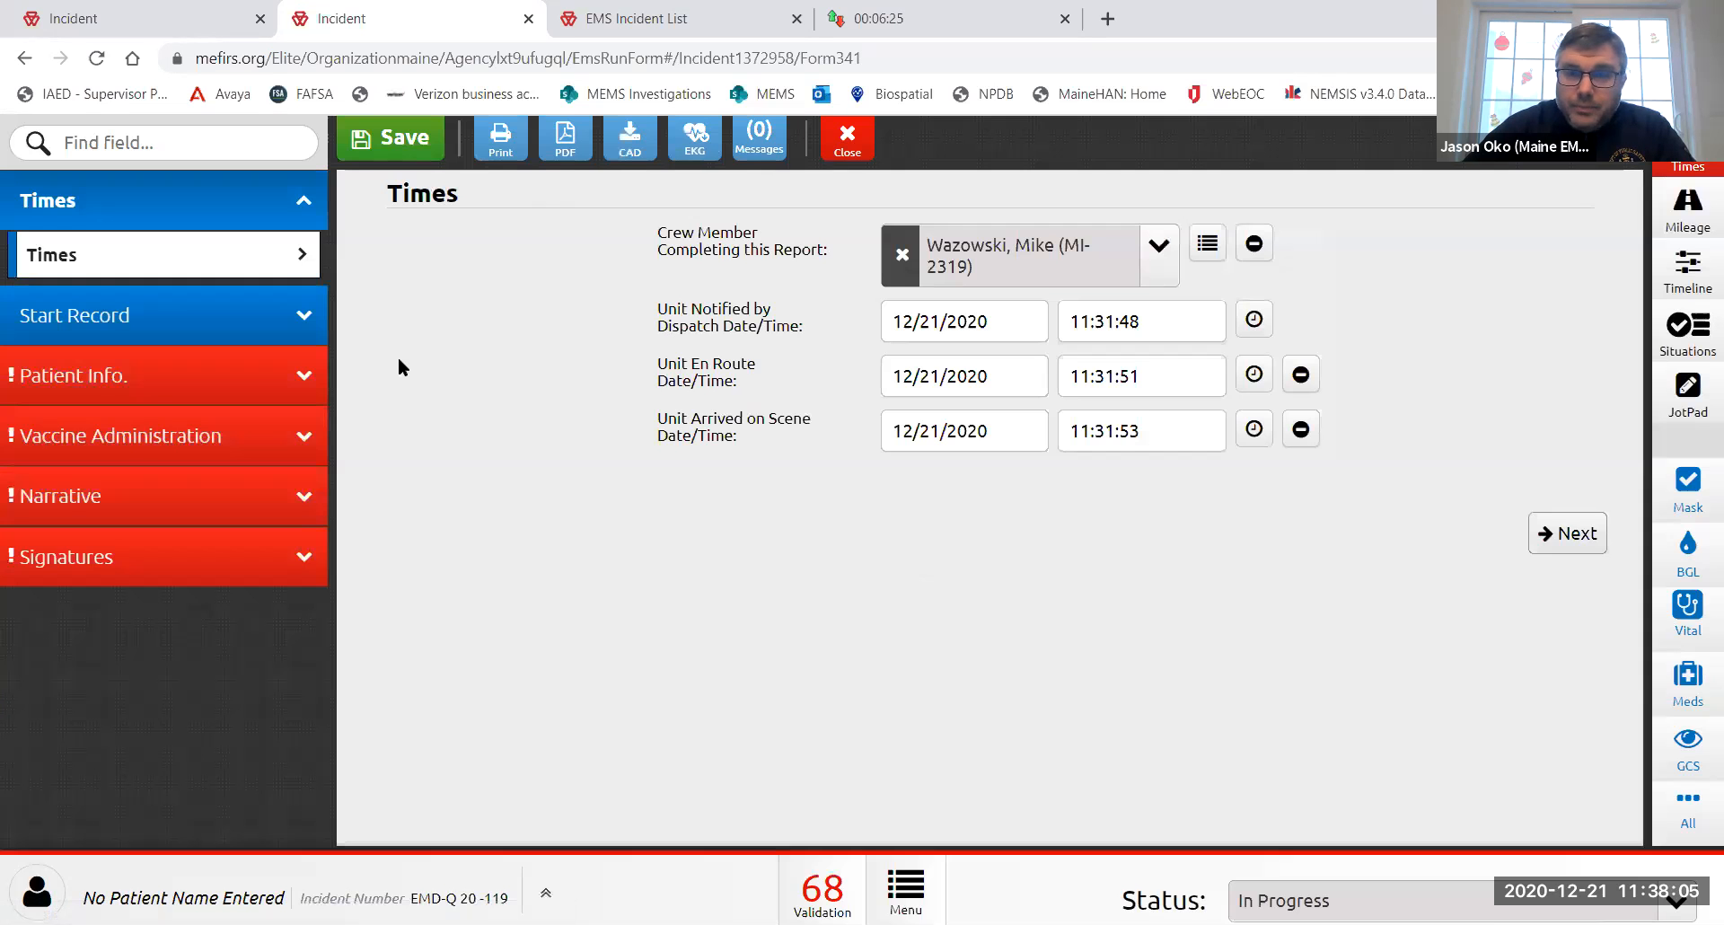
# - Run a repeat patient search by entering the patient's last name
pyautogui.click(215, 386)
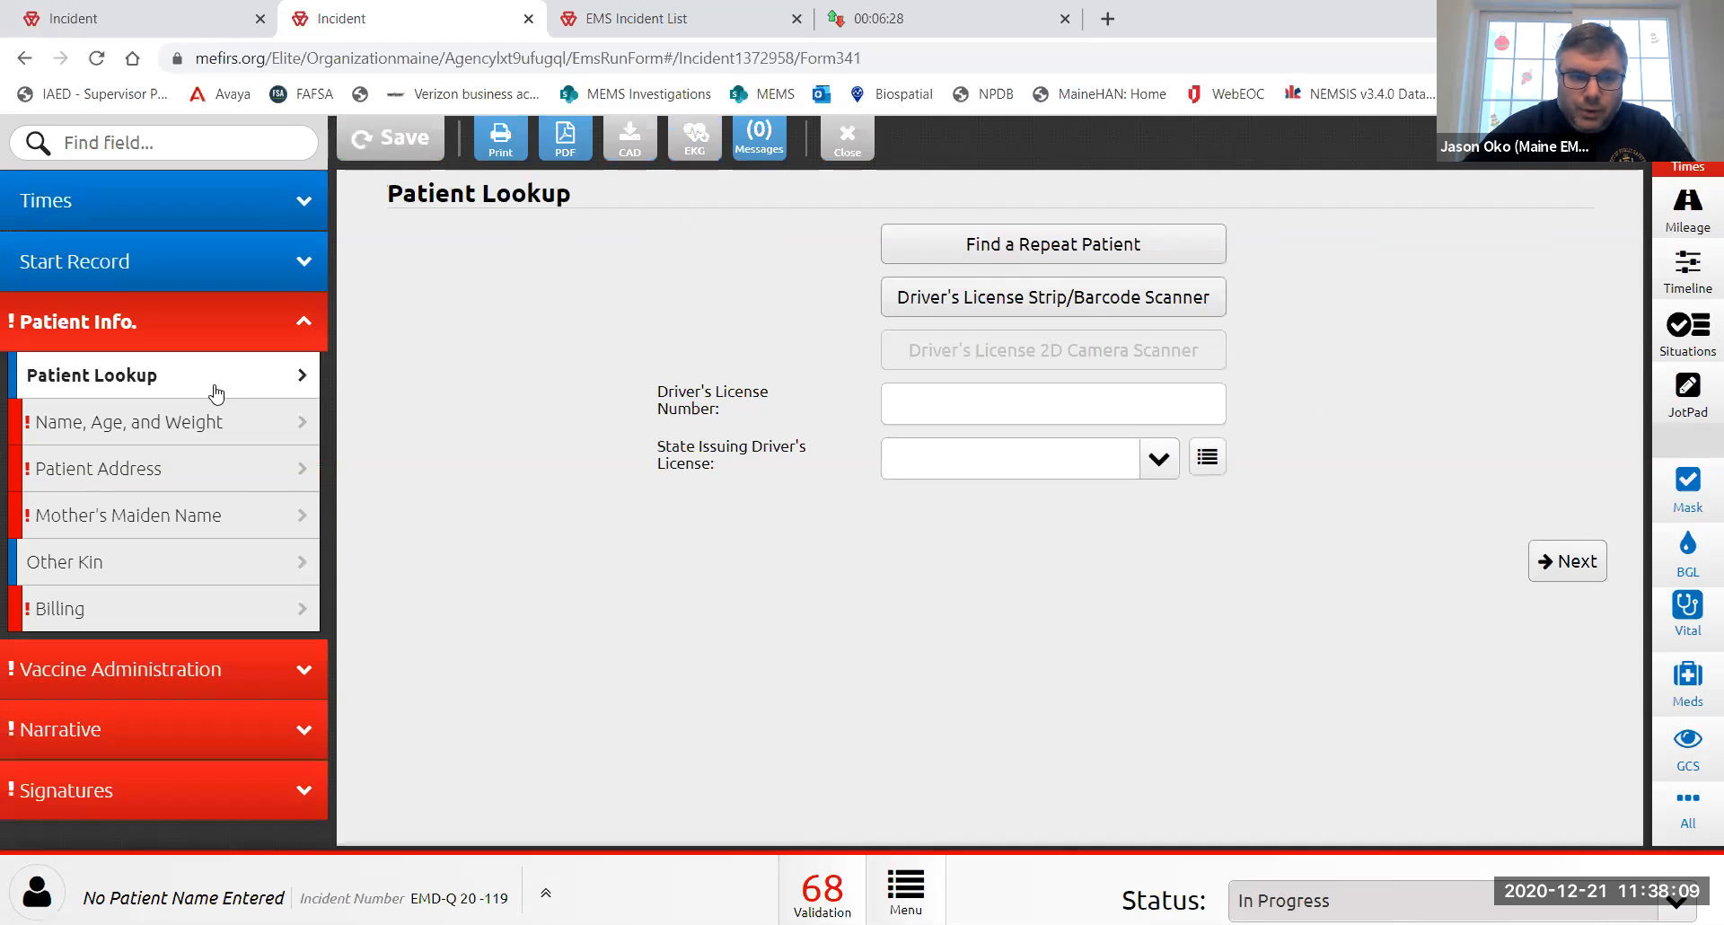
pyautogui.click(1073, 251)
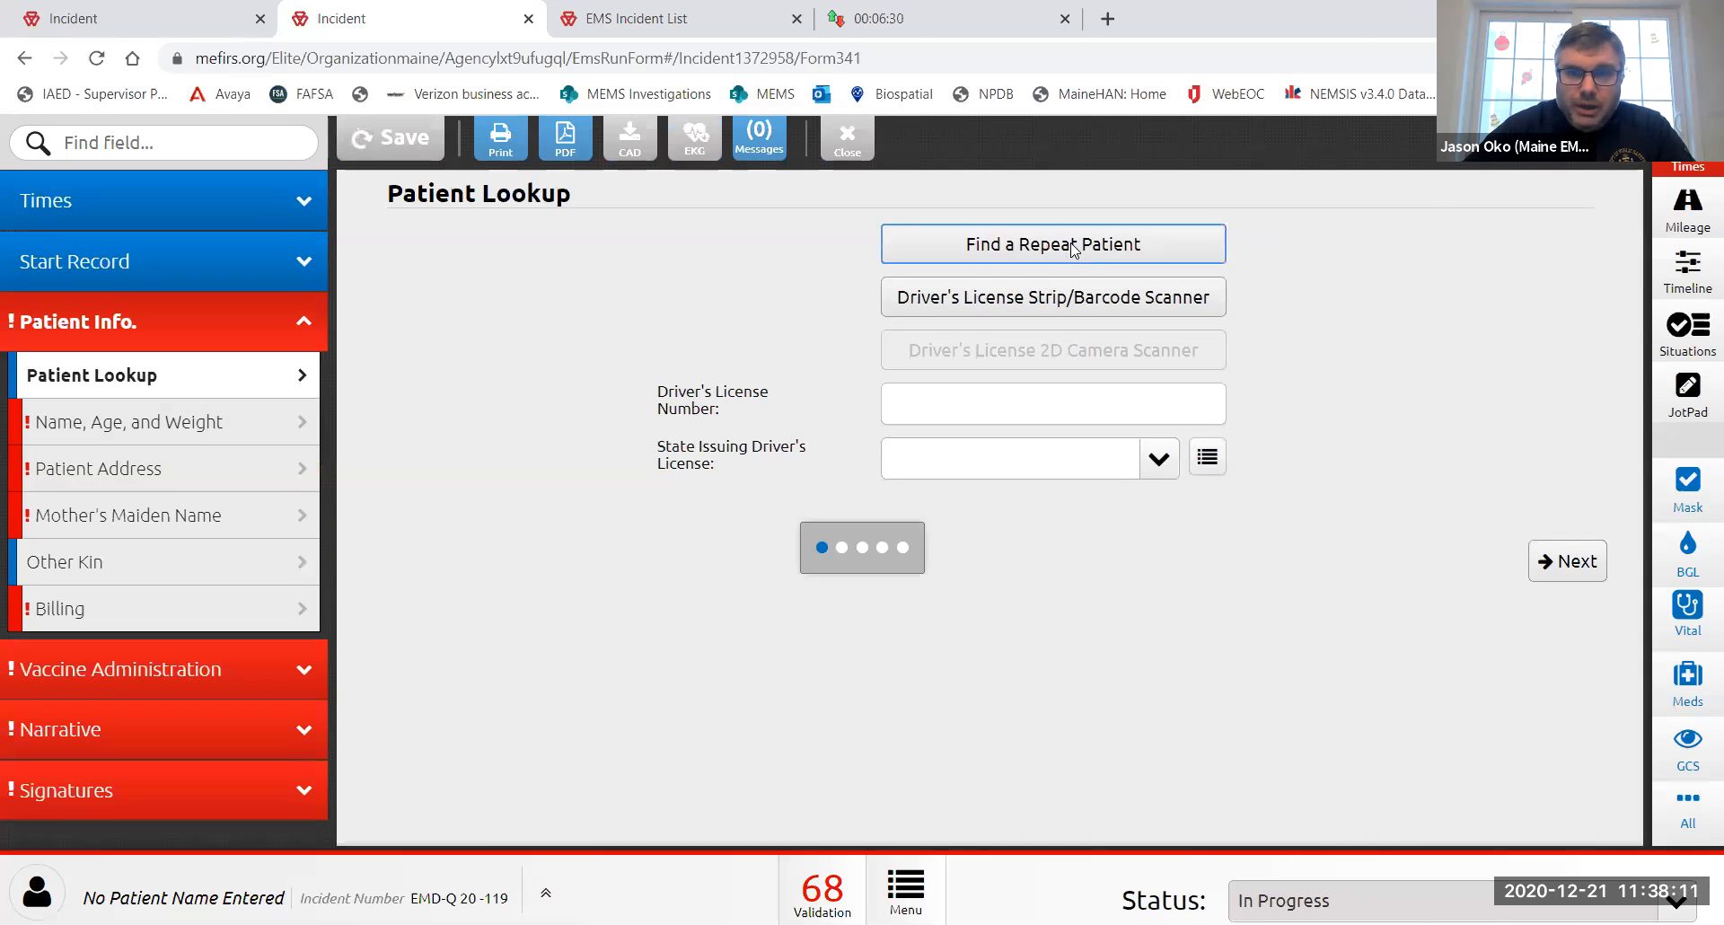
pyautogui.click(620, 267)
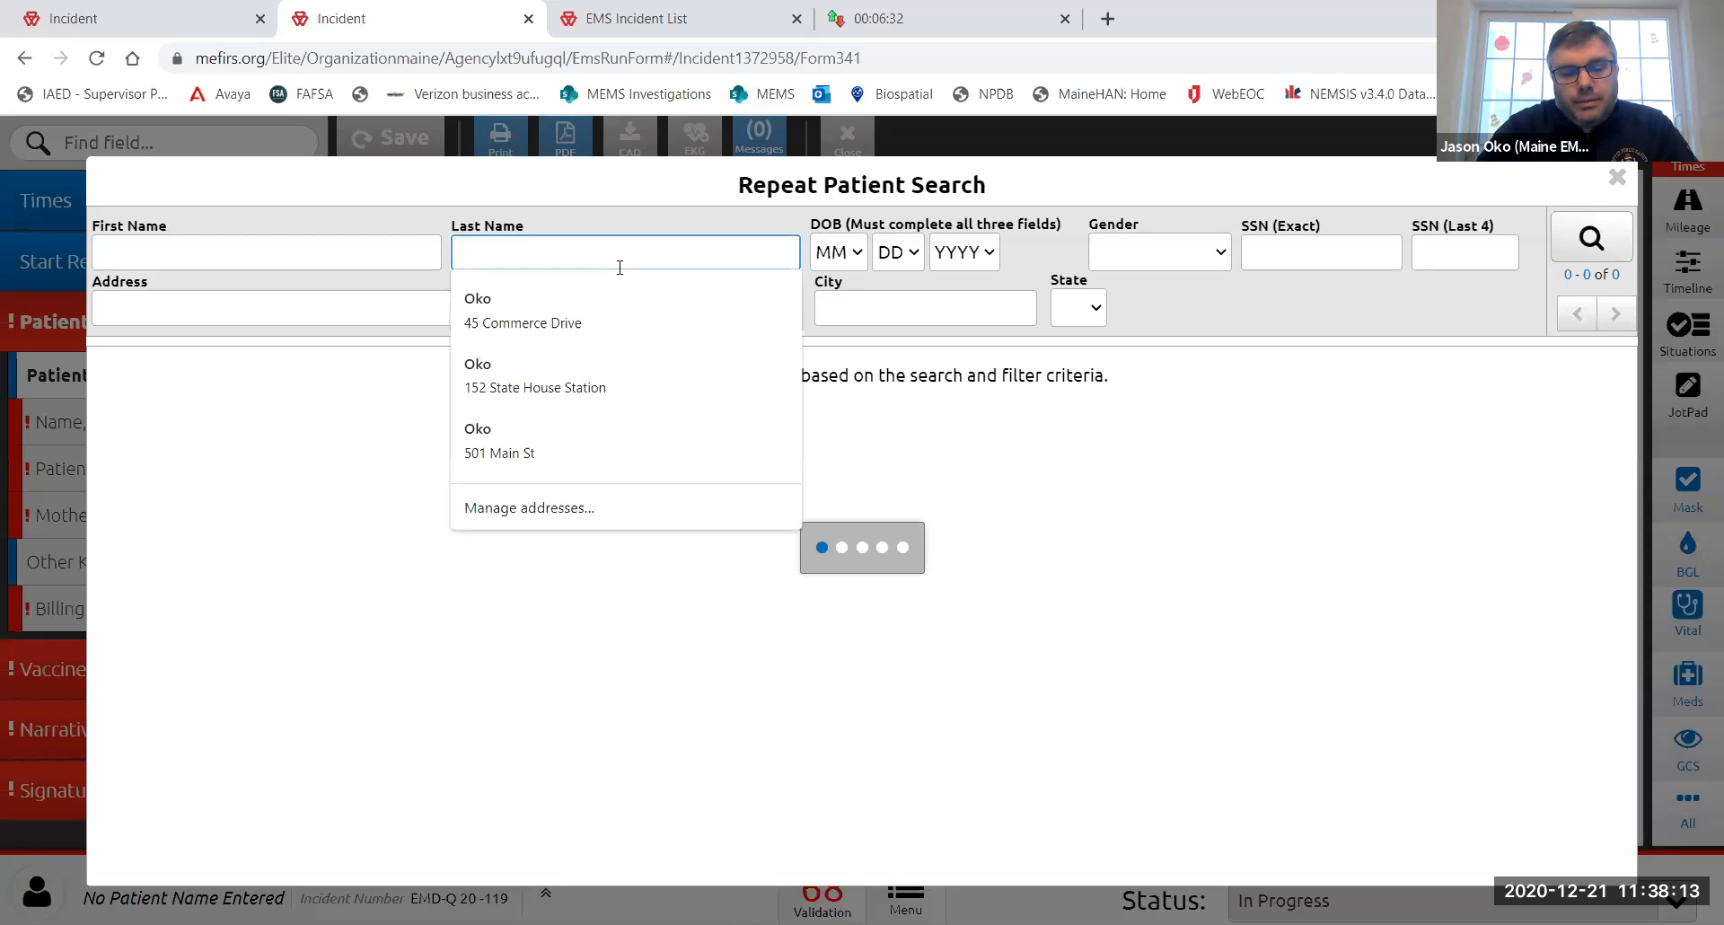
pyautogui.write('covid')
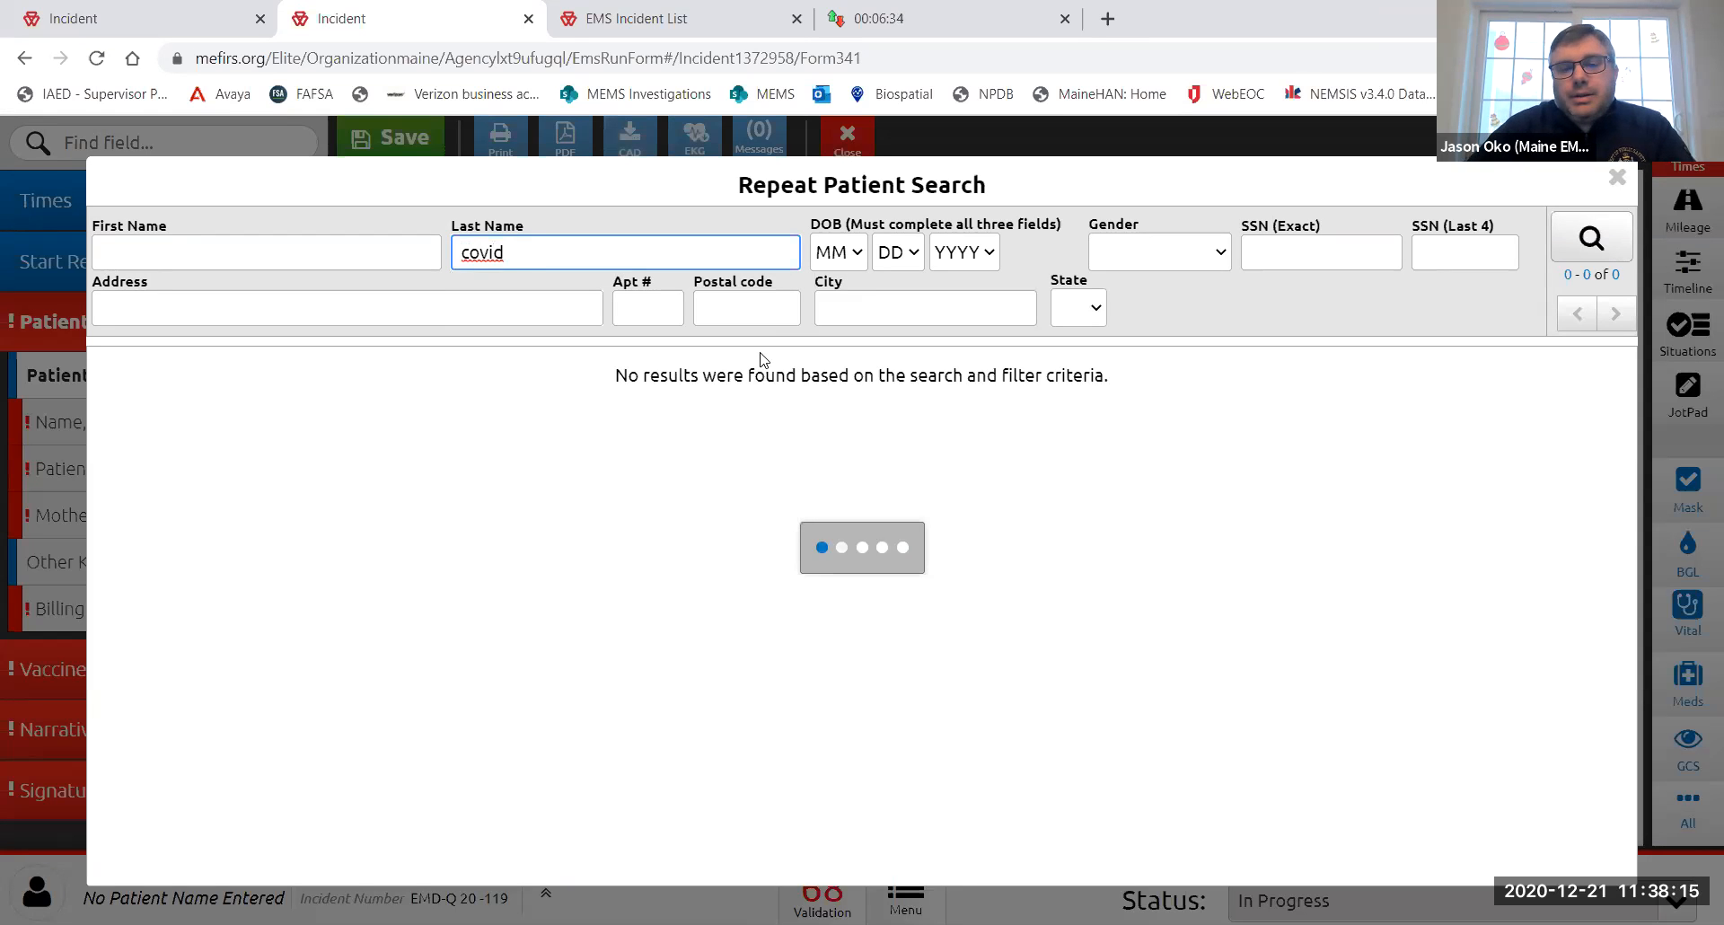
pyautogui.click(1592, 255)
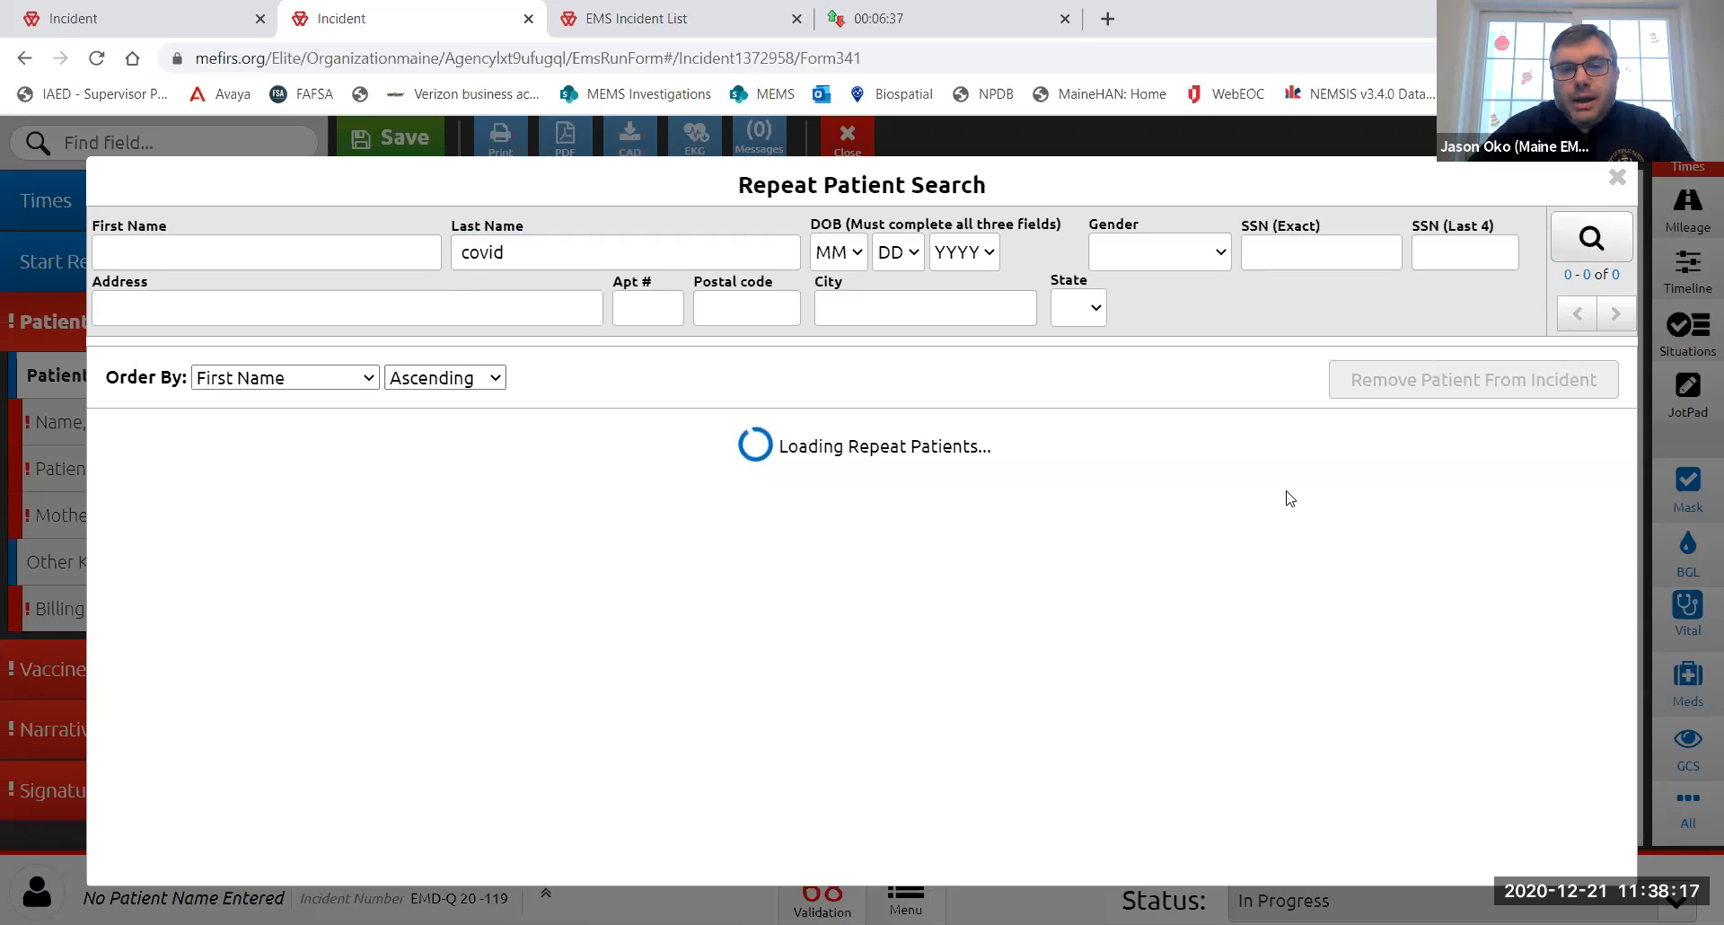